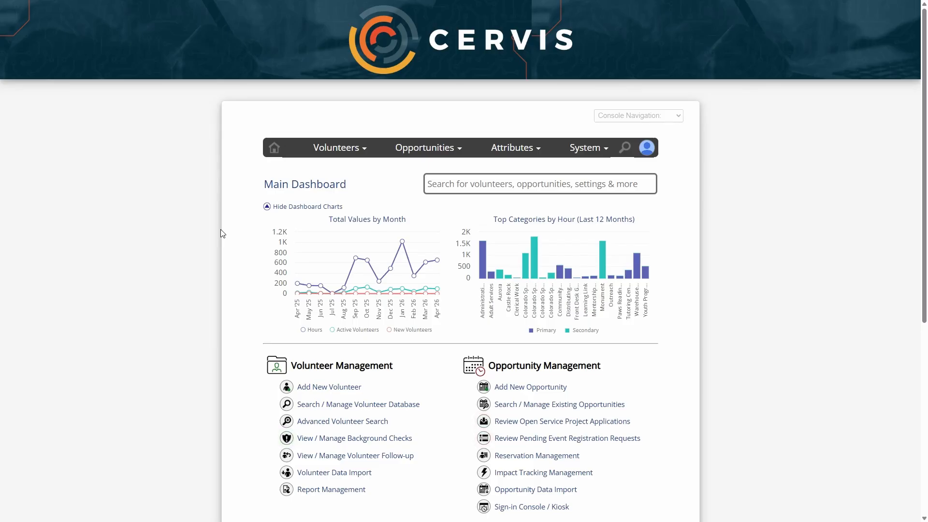
Step: Open Award Inventory Management from the main dashboard and look over the award form and the start of the inventory
{"action": "scroll", "coordinate": [221, 232], "scroll_direction": "down", "scroll_amount": 3}
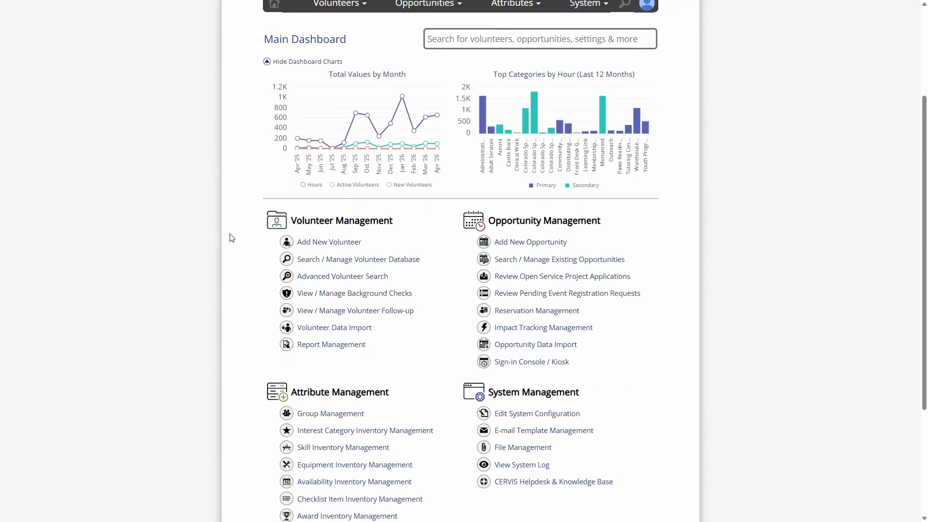
{"action": "scroll", "coordinate": [296, 415], "scroll_direction": "down", "scroll_amount": 3}
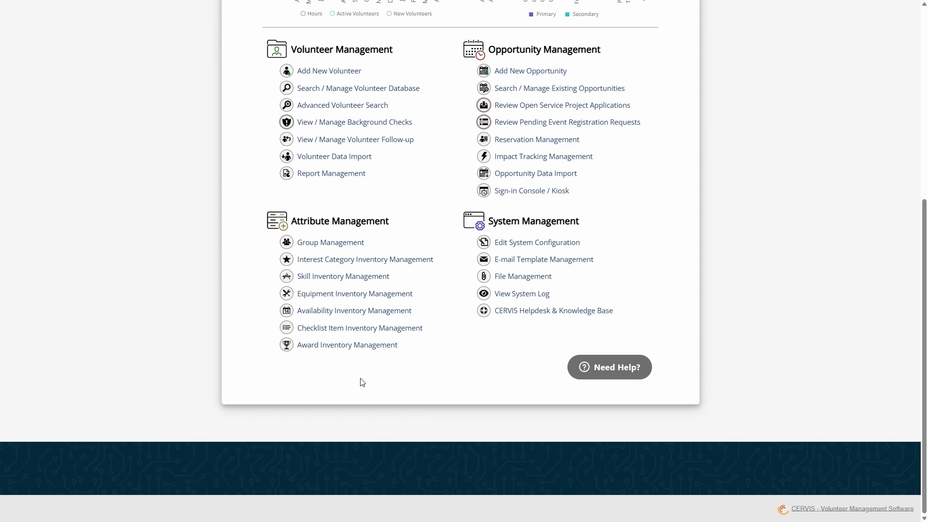
{"action": "left_click", "coordinate": [356, 347]}
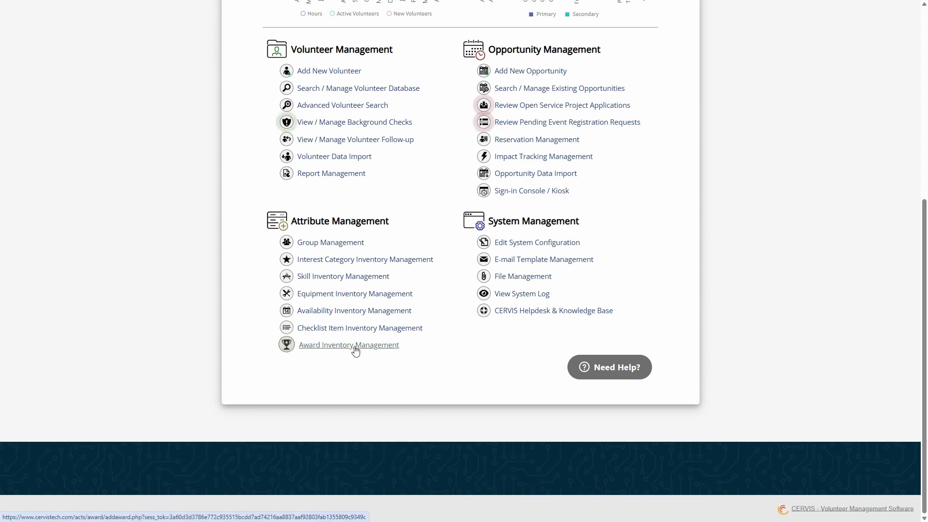
{"action": "scroll", "coordinate": [354, 292], "scroll_direction": "down", "scroll_amount": 4}
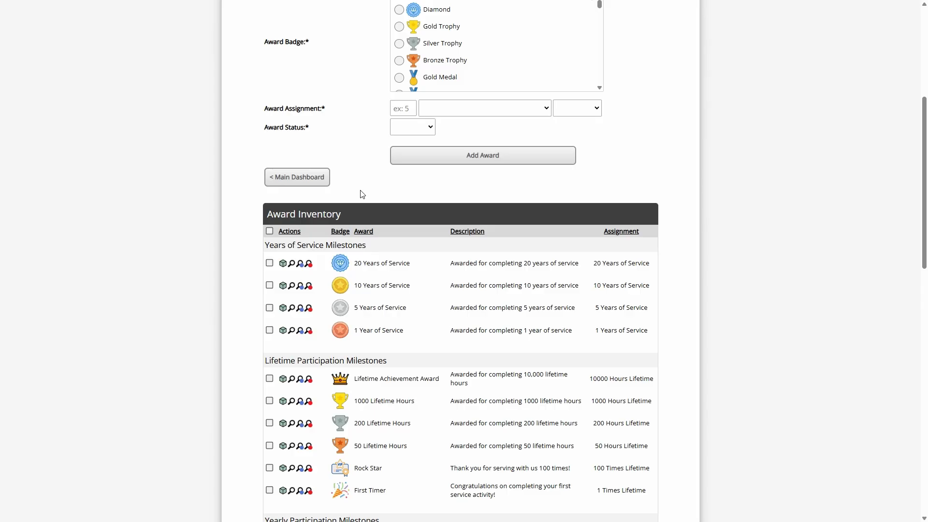
{"action": "scroll", "coordinate": [363, 198], "scroll_direction": "up", "scroll_amount": 4}
{"action": "scroll", "coordinate": [362, 225], "scroll_direction": "up", "scroll_amount": 2}
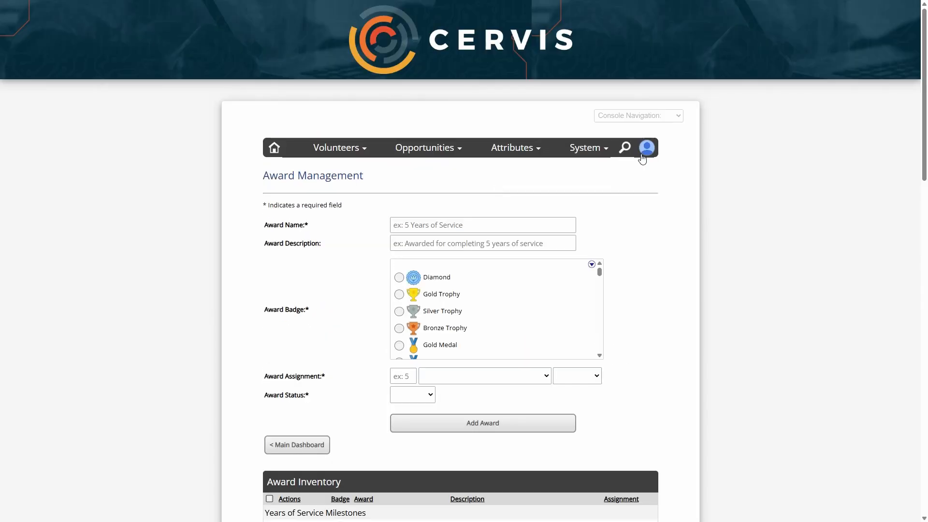
Step: Switch to the volunteer access level view, open the award history from the Diamond in the Rough notice and review all its sections
{"action": "mouse_move", "coordinate": [647, 150]}
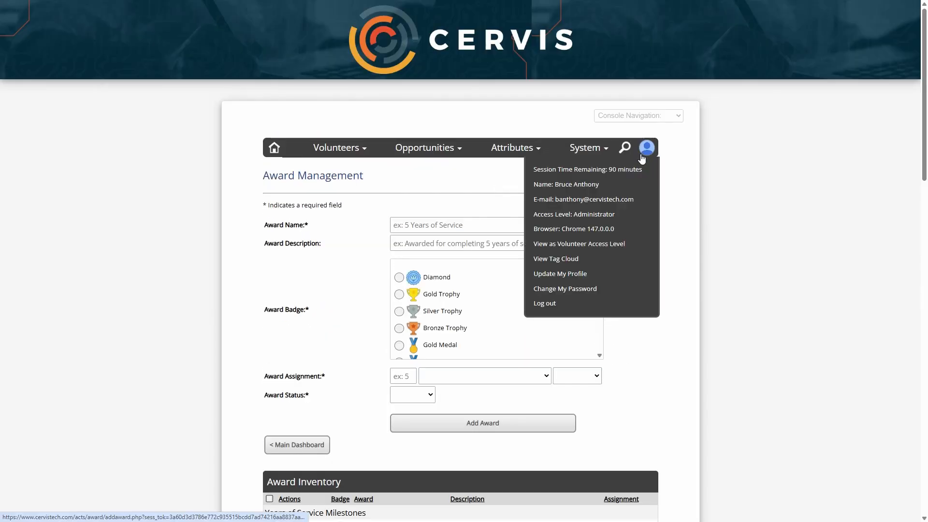
{"action": "left_click", "coordinate": [615, 245]}
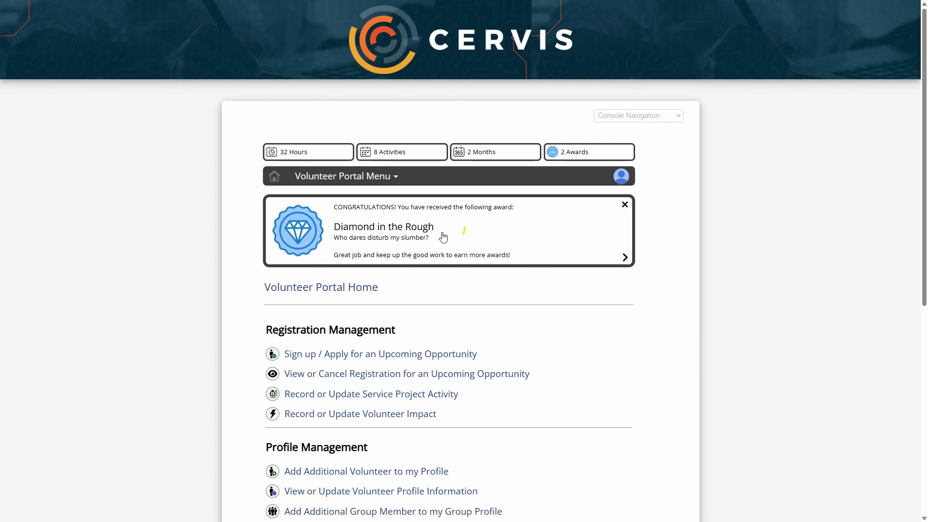
{"action": "left_click", "coordinate": [329, 235]}
{"action": "scroll", "coordinate": [472, 253], "scroll_direction": "down", "scroll_amount": 4}
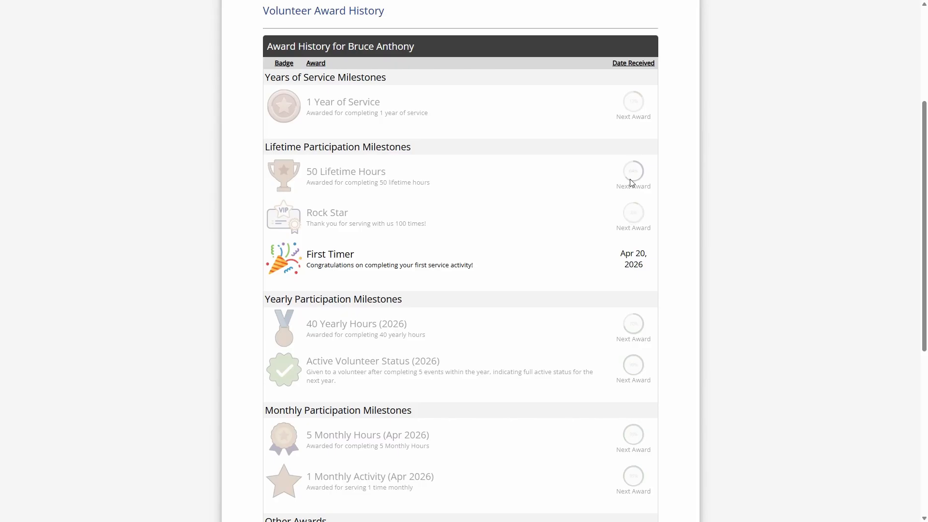
{"action": "scroll", "coordinate": [643, 300], "scroll_direction": "down", "scroll_amount": 5}
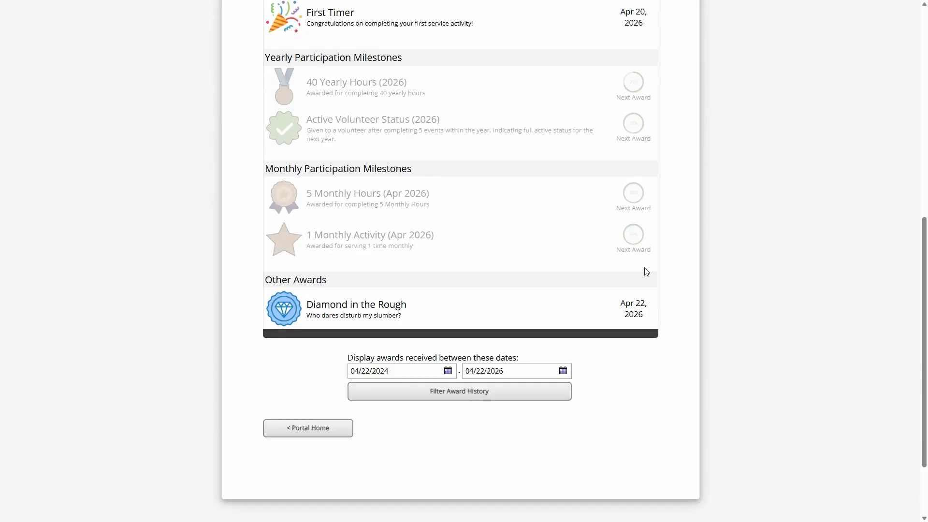
{"action": "scroll", "coordinate": [661, 327], "scroll_direction": "up", "scroll_amount": 1}
{"action": "scroll", "coordinate": [662, 328], "scroll_direction": "up", "scroll_amount": 6}
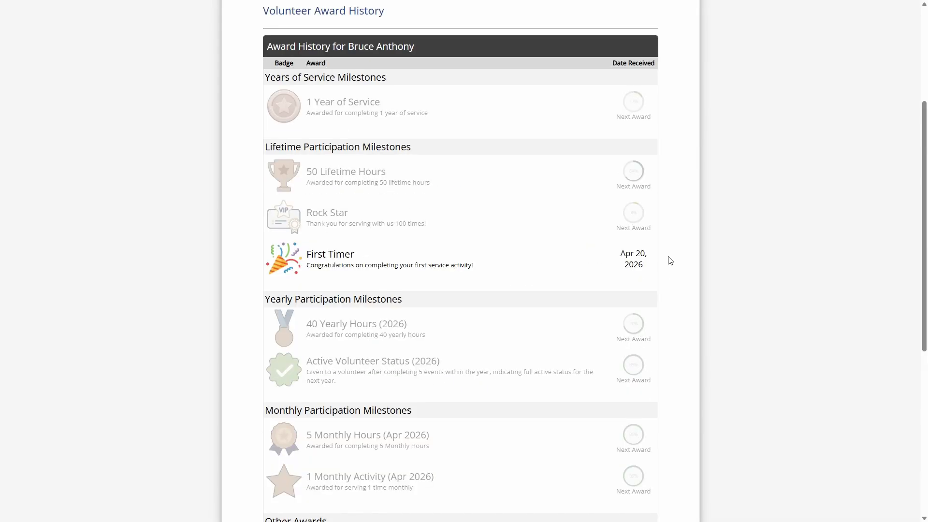
Step: Return from the volunteer portal to the administrator dashboard and open Award Inventory Management
{"action": "mouse_move", "coordinate": [645, 82]}
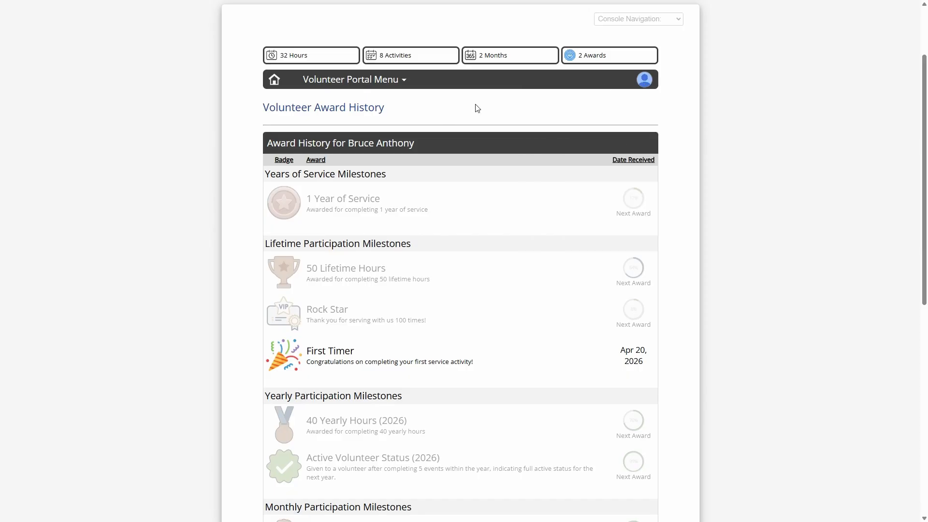
{"action": "left_click", "coordinate": [605, 161]}
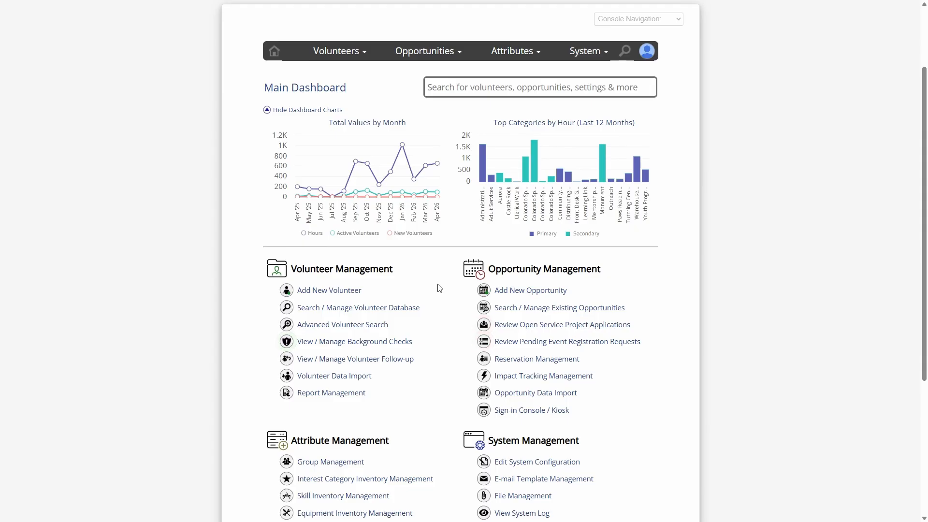
{"action": "scroll", "coordinate": [445, 293], "scroll_direction": "down", "scroll_amount": 2}
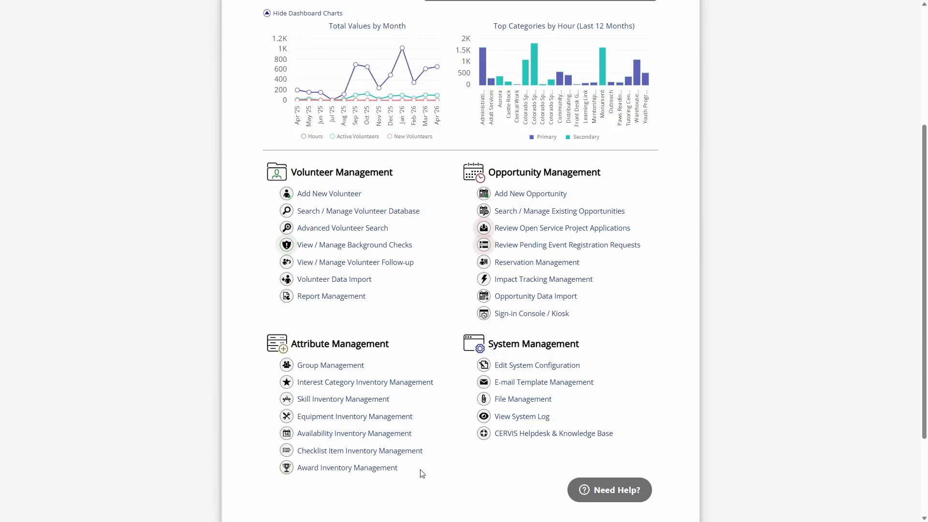
{"action": "left_click", "coordinate": [392, 469]}
Step: Review the whole Award Inventory, from the Years of Service Milestones through Other Awards, and return to the award creation form
{"action": "scroll", "coordinate": [376, 277], "scroll_direction": "down", "scroll_amount": 5}
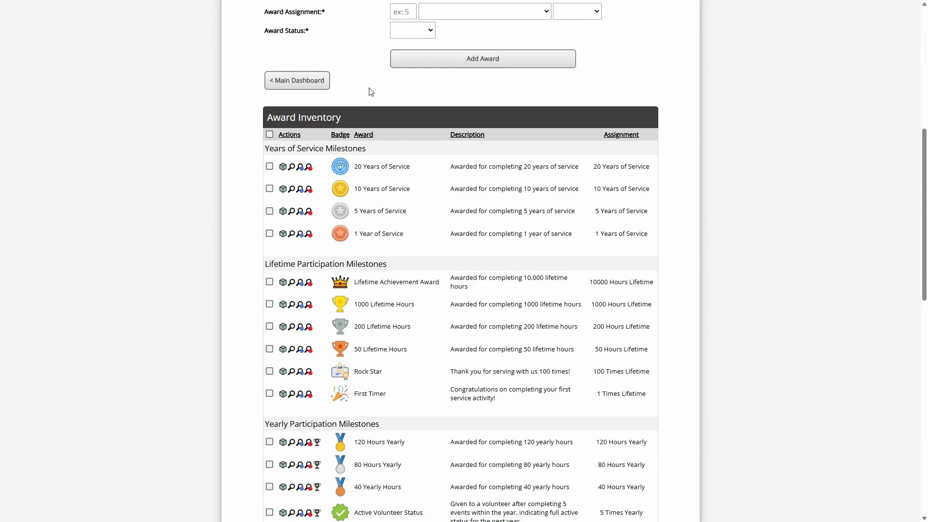
{"action": "scroll", "coordinate": [371, 92], "scroll_direction": "down", "scroll_amount": 5}
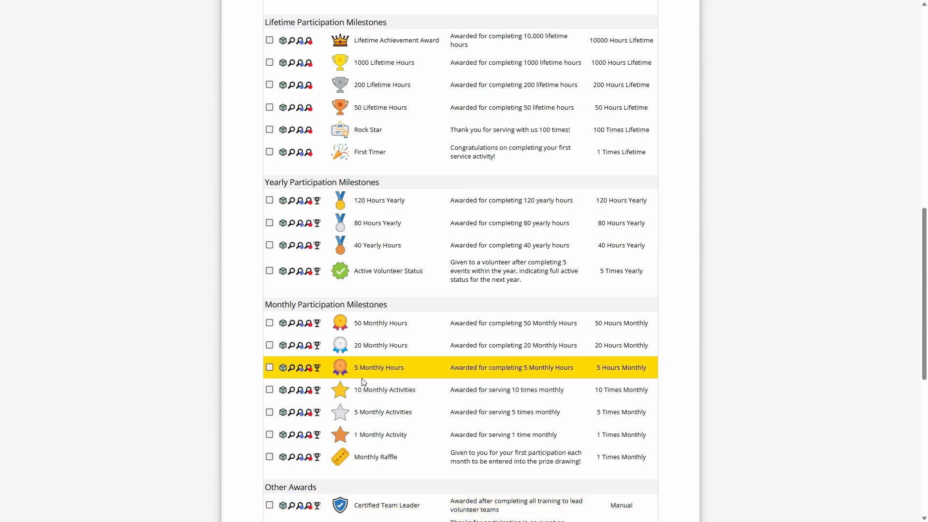
{"action": "scroll", "coordinate": [364, 382], "scroll_direction": "down", "scroll_amount": 4}
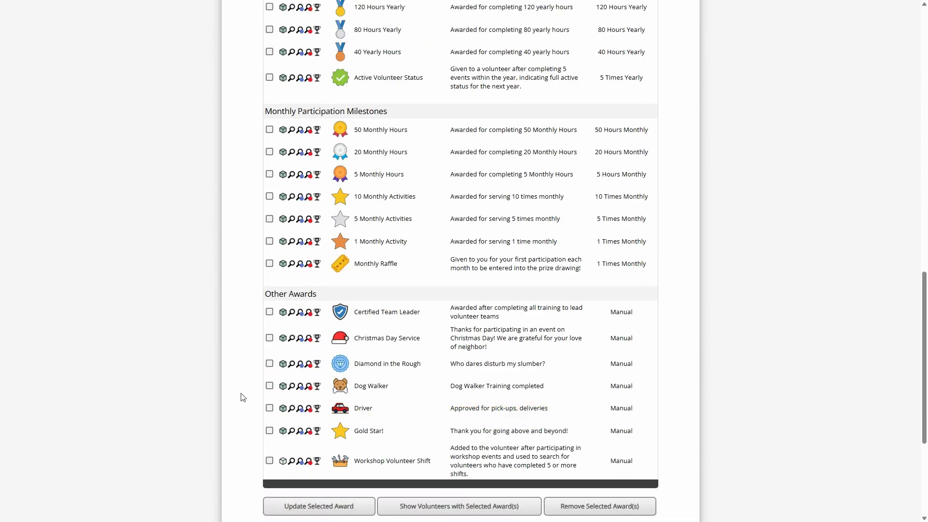
{"action": "scroll", "coordinate": [244, 396], "scroll_direction": "up", "scroll_amount": 2}
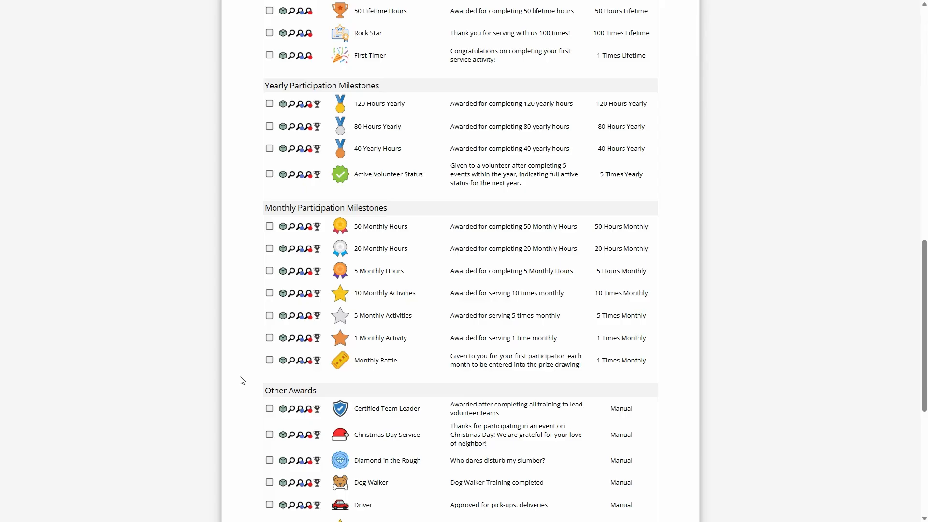
{"action": "scroll", "coordinate": [241, 378], "scroll_direction": "up", "scroll_amount": 3}
{"action": "scroll", "coordinate": [244, 377], "scroll_direction": "up", "scroll_amount": 4}
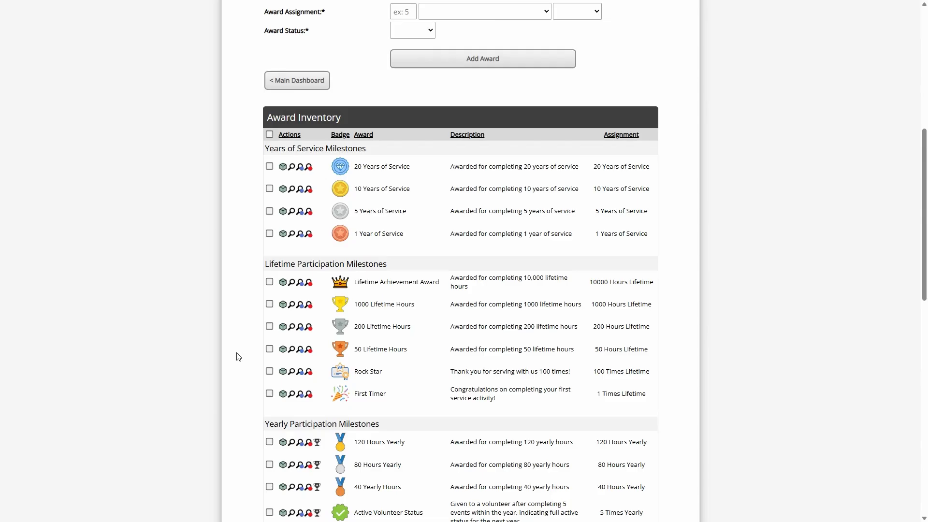
{"action": "scroll", "coordinate": [239, 357], "scroll_direction": "up", "scroll_amount": 2}
{"action": "scroll", "coordinate": [238, 357], "scroll_direction": "up", "scroll_amount": 1}
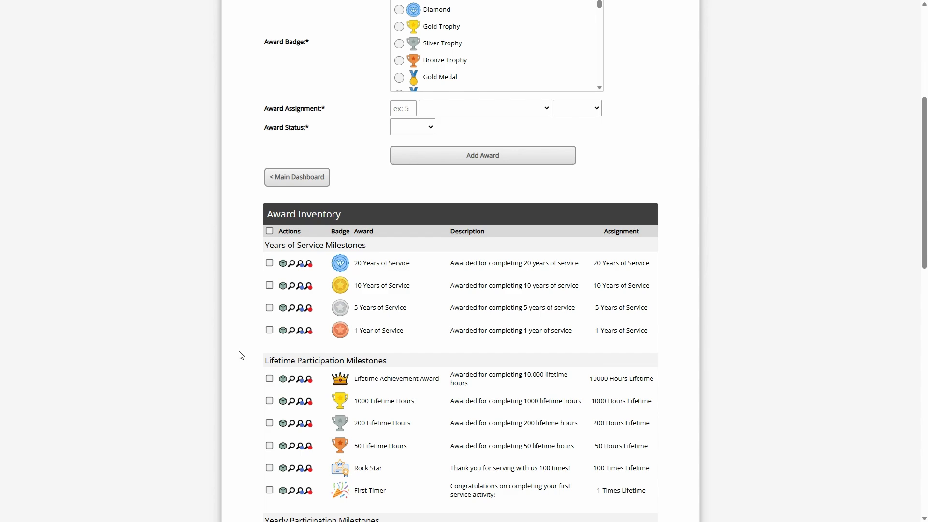
{"action": "scroll", "coordinate": [241, 356], "scroll_direction": "up", "scroll_amount": 4}
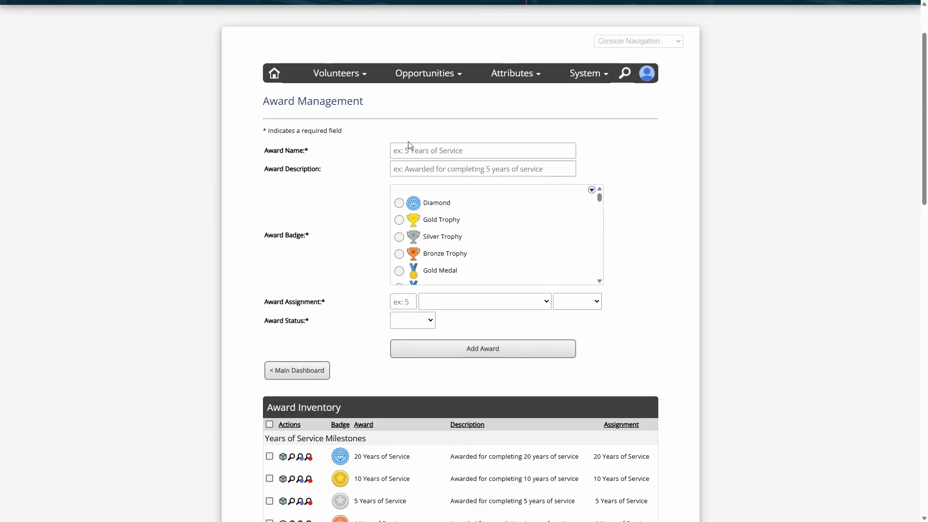
Step: Examine the service, lifetime and yearly milestone awards and compare them with the fields of the award creation form
{"action": "scroll", "coordinate": [349, 313], "scroll_direction": "down", "scroll_amount": 3}
{"action": "scroll", "coordinate": [349, 312], "scroll_direction": "down", "scroll_amount": 1}
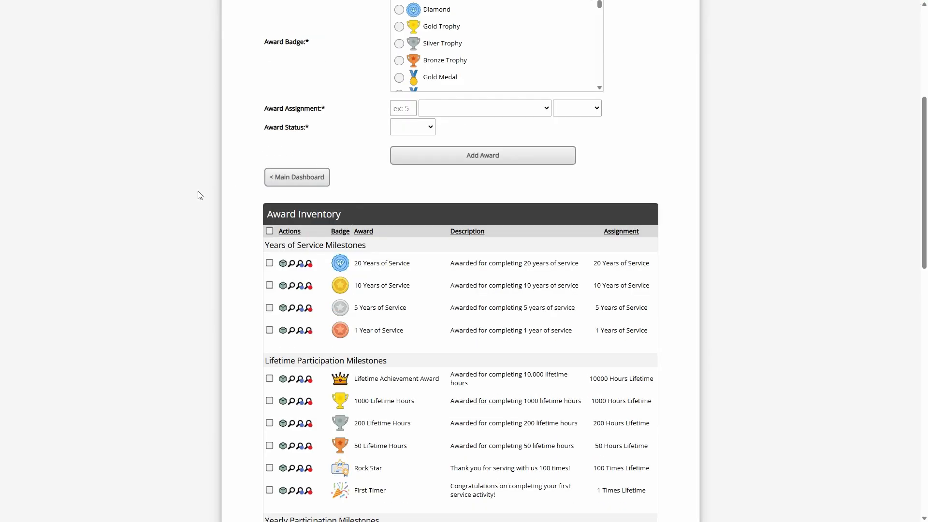
{"action": "scroll", "coordinate": [238, 197], "scroll_direction": "down", "scroll_amount": 3}
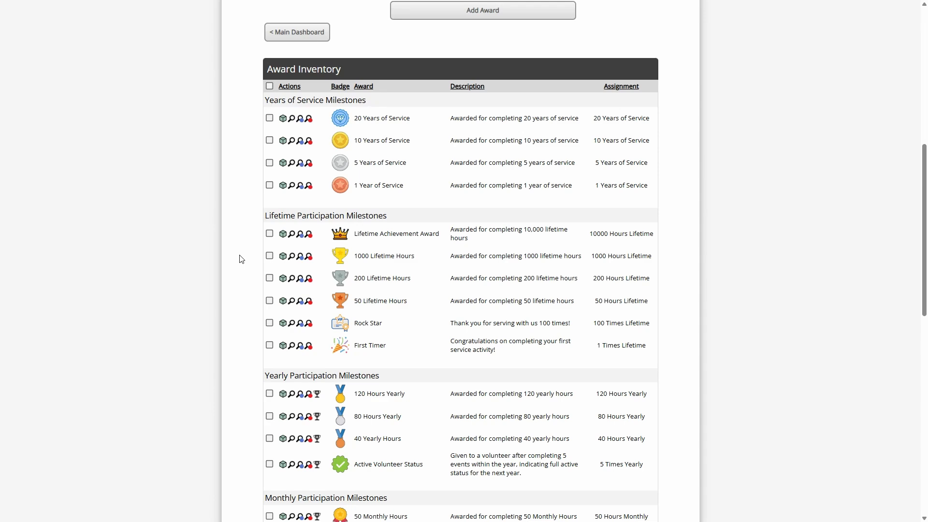
{"action": "scroll", "coordinate": [240, 259], "scroll_direction": "up", "scroll_amount": 7}
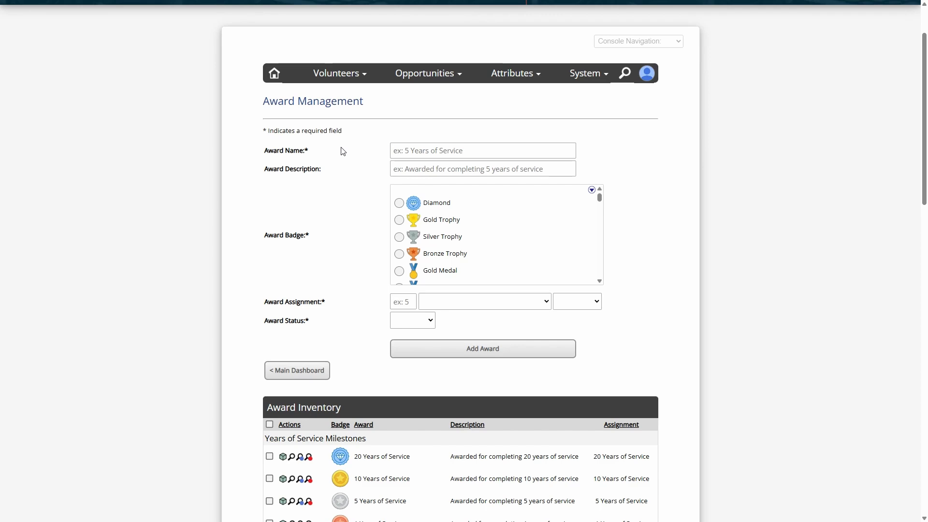
{"action": "scroll", "coordinate": [348, 145], "scroll_direction": "down", "scroll_amount": 2}
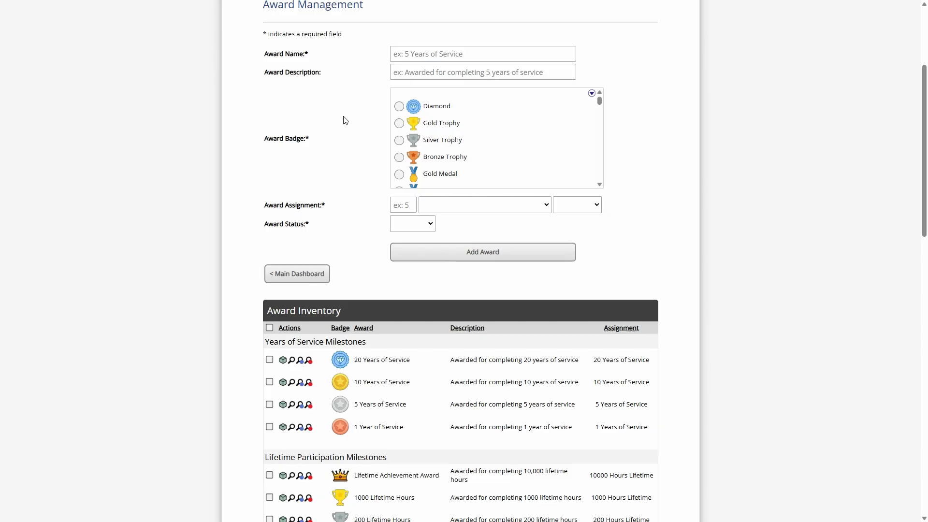
{"action": "scroll", "coordinate": [356, 134], "scroll_direction": "down", "scroll_amount": 4}
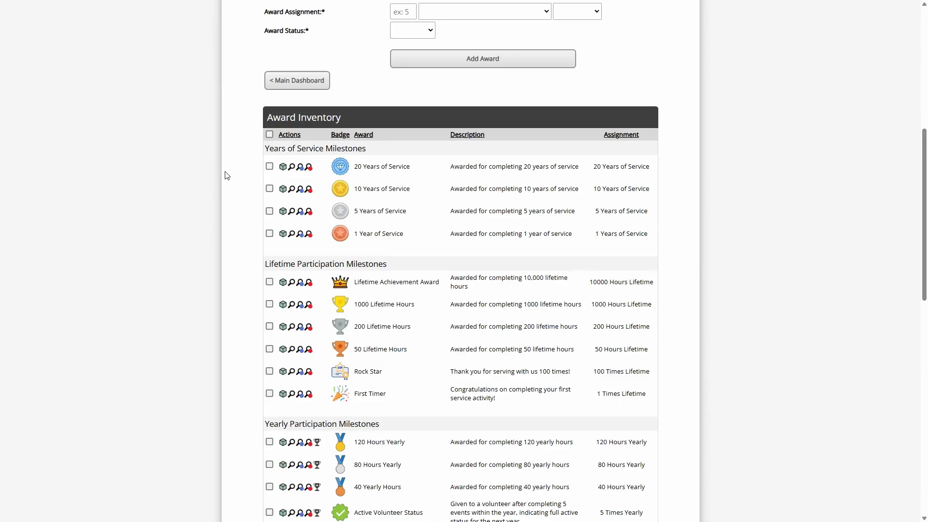
{"action": "scroll", "coordinate": [227, 176], "scroll_direction": "up", "scroll_amount": 2}
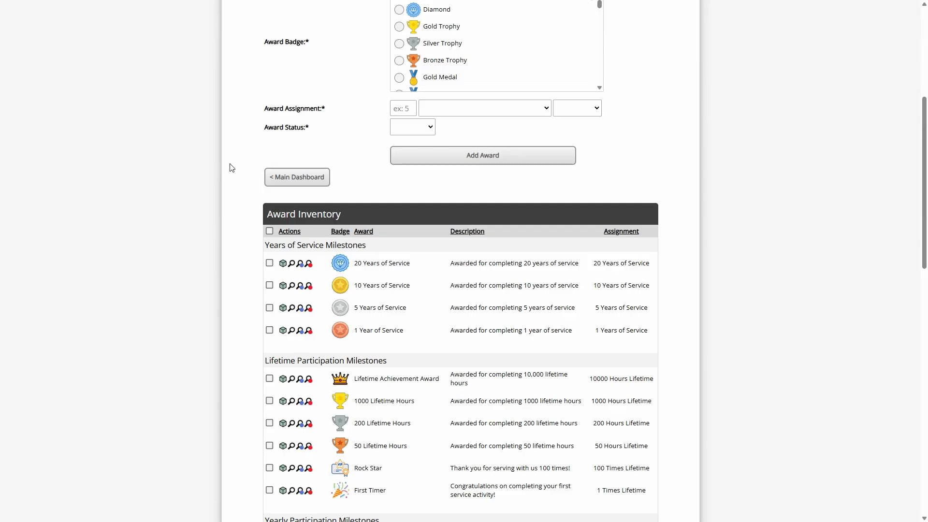
{"action": "scroll", "coordinate": [232, 172], "scroll_direction": "up", "scroll_amount": 2}
{"action": "scroll", "coordinate": [237, 173], "scroll_direction": "up", "scroll_amount": 2}
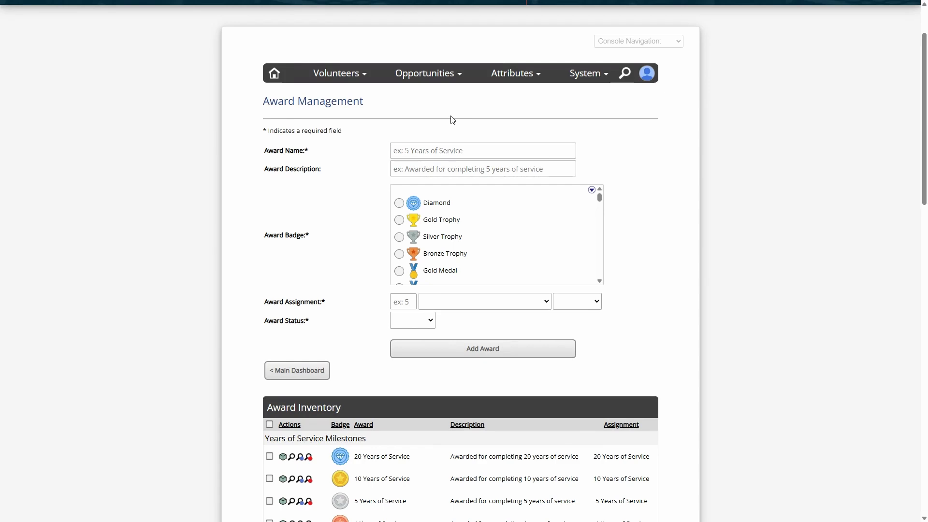
Step: Go back to the main dashboard, locate the Attribute Management section and reopen Award Inventory Management from it
{"action": "left_click", "coordinate": [275, 74]}
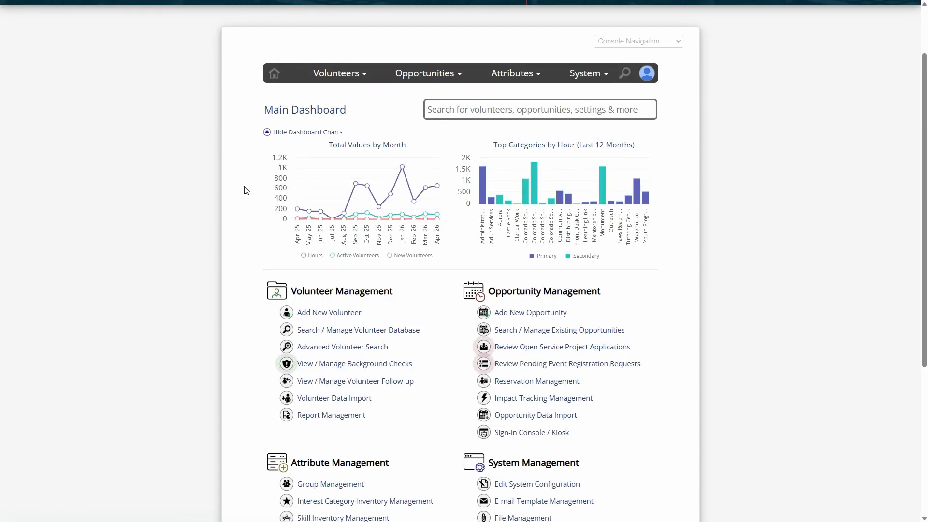
{"action": "scroll", "coordinate": [424, 199], "scroll_direction": "down", "scroll_amount": 2}
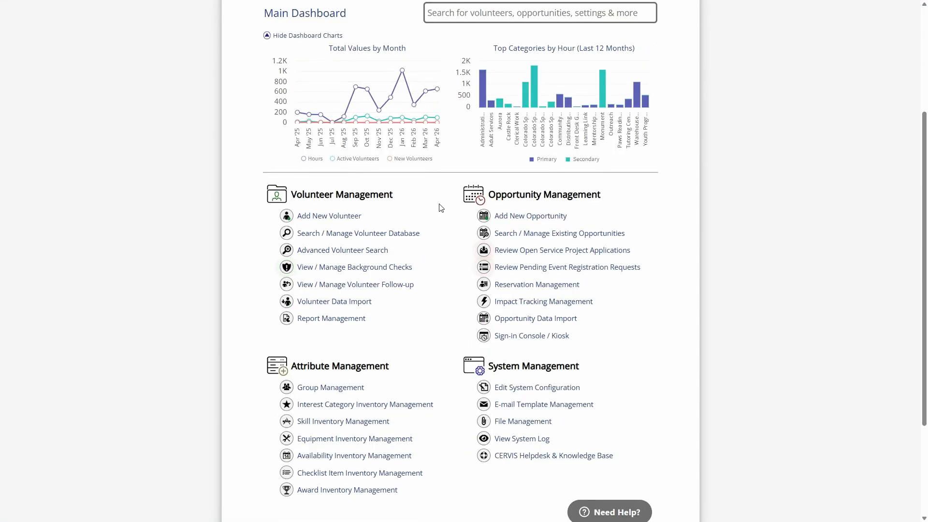
{"action": "scroll", "coordinate": [408, 219], "scroll_direction": "down", "scroll_amount": 3}
{"action": "left_click_drag", "start_coordinate": [291, 226], "coordinate": [411, 224]}
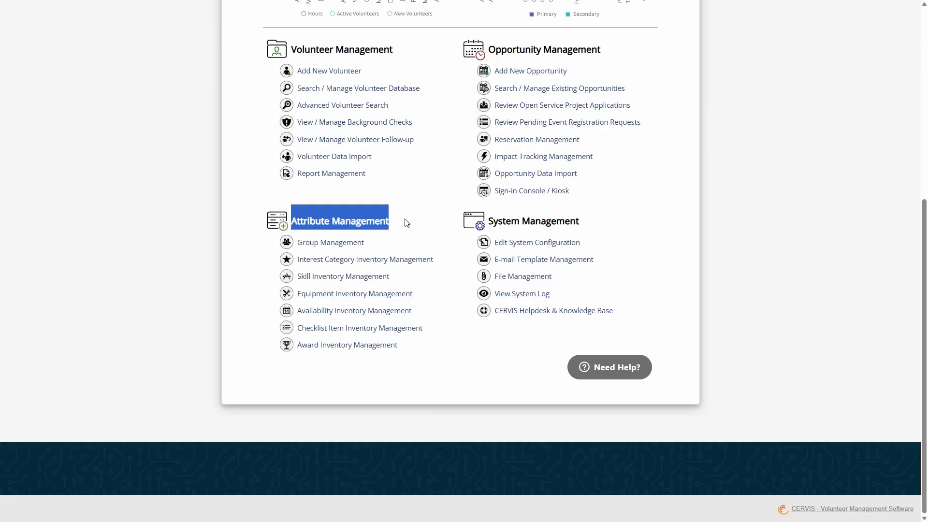
{"action": "left_click", "coordinate": [406, 222]}
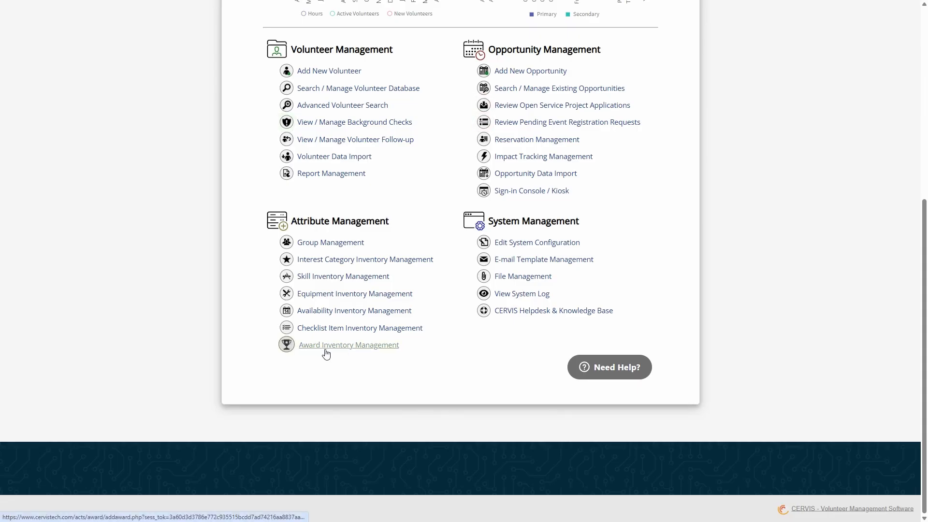
{"action": "left_click", "coordinate": [372, 349]}
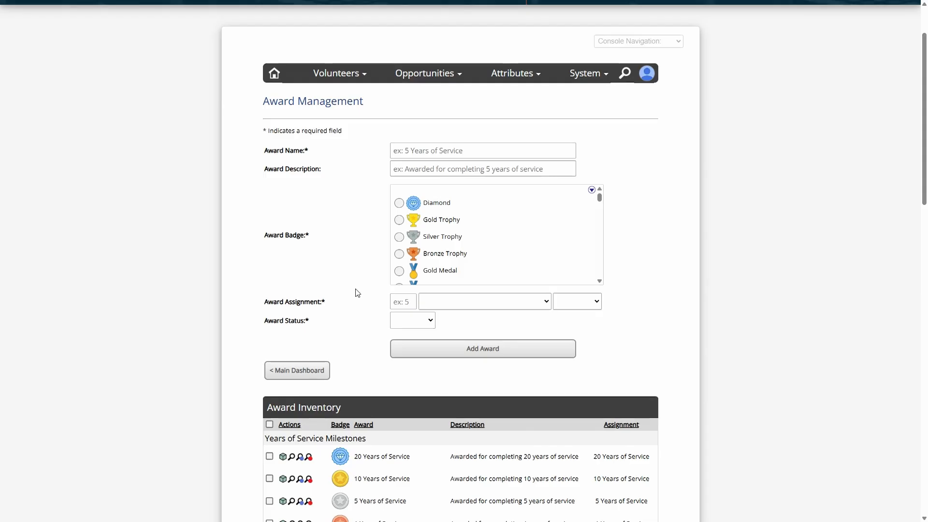
Step: Look through the Award Inventory down to Other Awards, including the search actions offered for each award
{"action": "scroll", "coordinate": [360, 265], "scroll_direction": "down", "scroll_amount": 9}
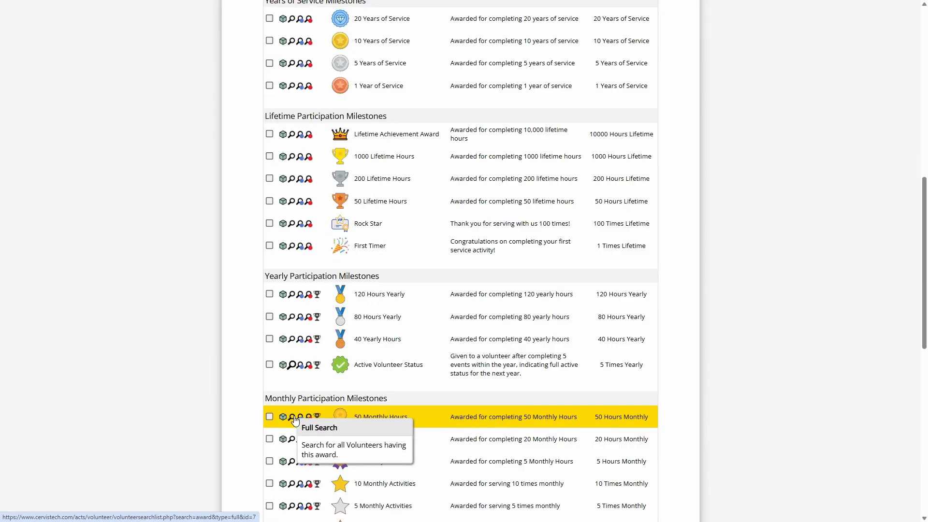
{"action": "scroll", "coordinate": [295, 419], "scroll_direction": "down", "scroll_amount": 6}
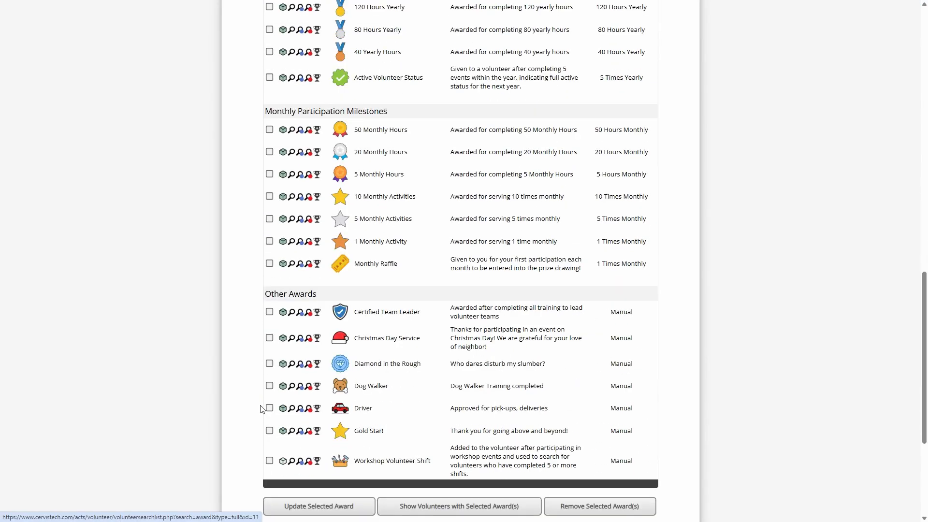
{"action": "scroll", "coordinate": [245, 430], "scroll_direction": "up", "scroll_amount": 7}
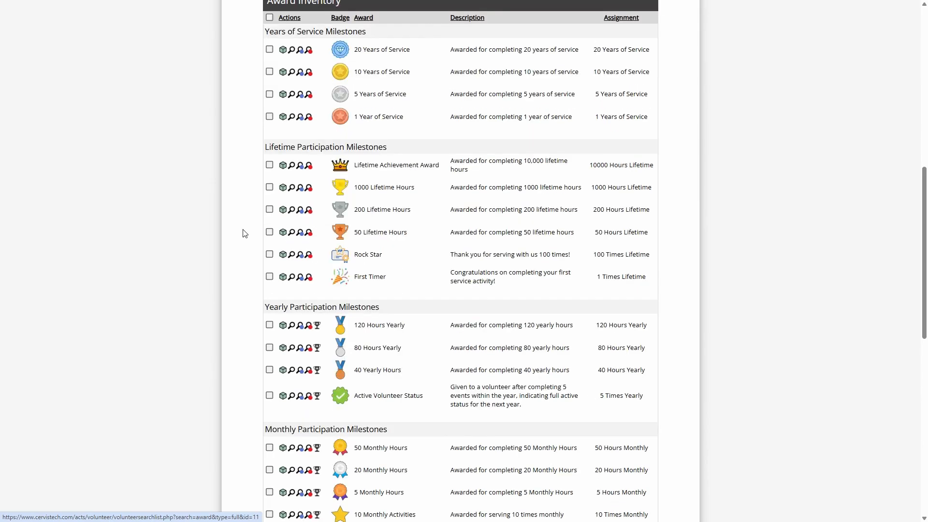
Step: Return to the award creation form and examine its Award Name, Award Description and Award Assignment fields
{"action": "scroll", "coordinate": [246, 234], "scroll_direction": "up", "scroll_amount": 4}
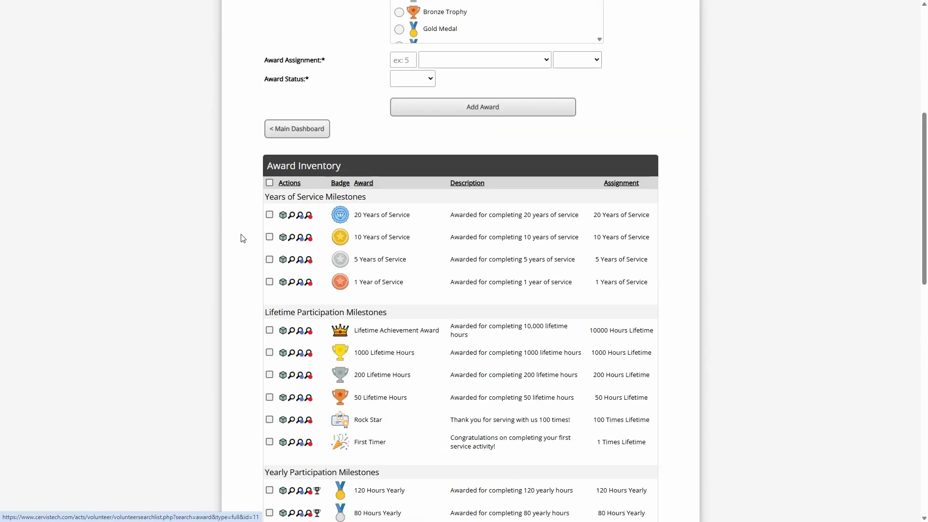
{"action": "scroll", "coordinate": [244, 246], "scroll_direction": "up", "scroll_amount": 4}
{"action": "scroll", "coordinate": [328, 232], "scroll_direction": "up", "scroll_amount": 2}
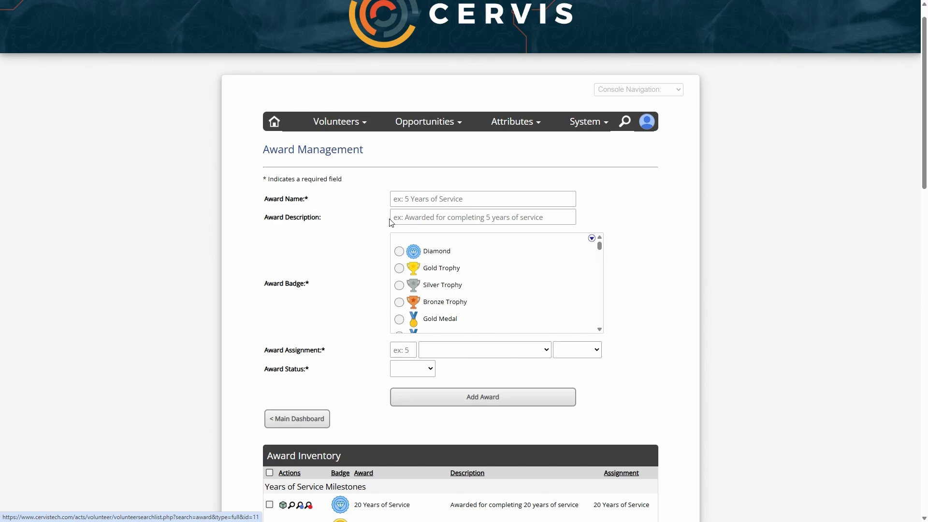
{"action": "left_click", "coordinate": [409, 200]}
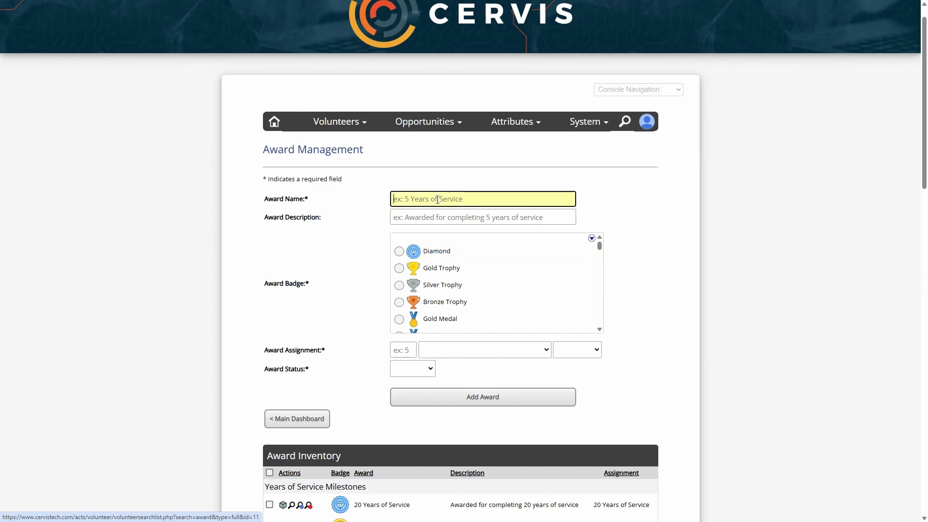
{"action": "left_click", "coordinate": [418, 217]}
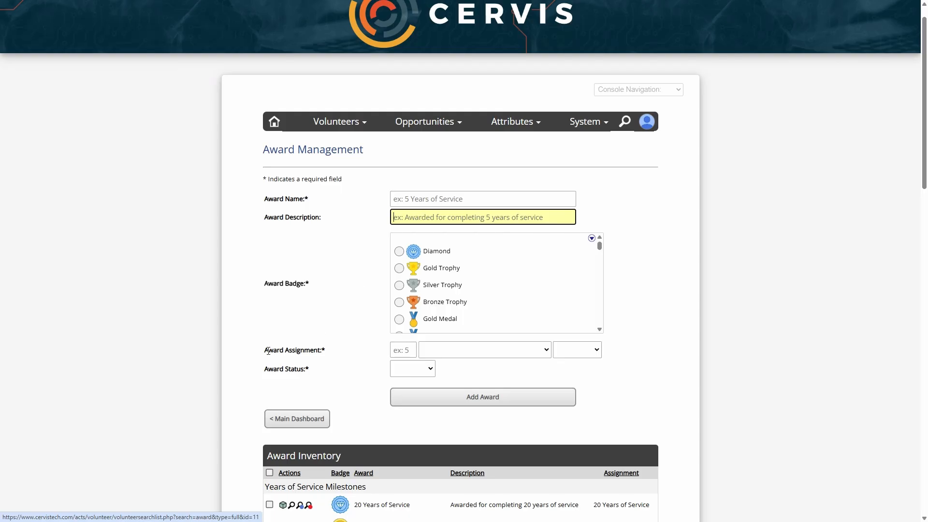
{"action": "left_click_drag", "start_coordinate": [268, 350], "coordinate": [327, 353]}
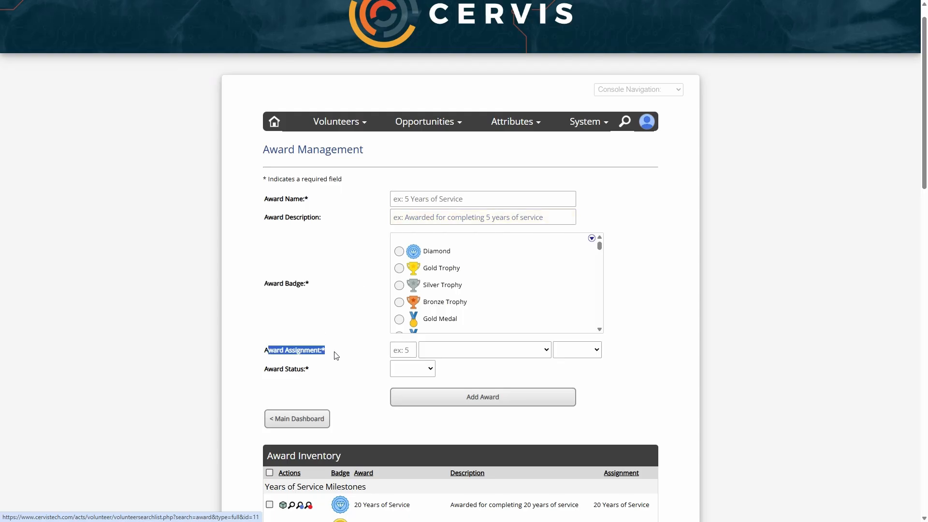
{"action": "left_click", "coordinate": [403, 350]}
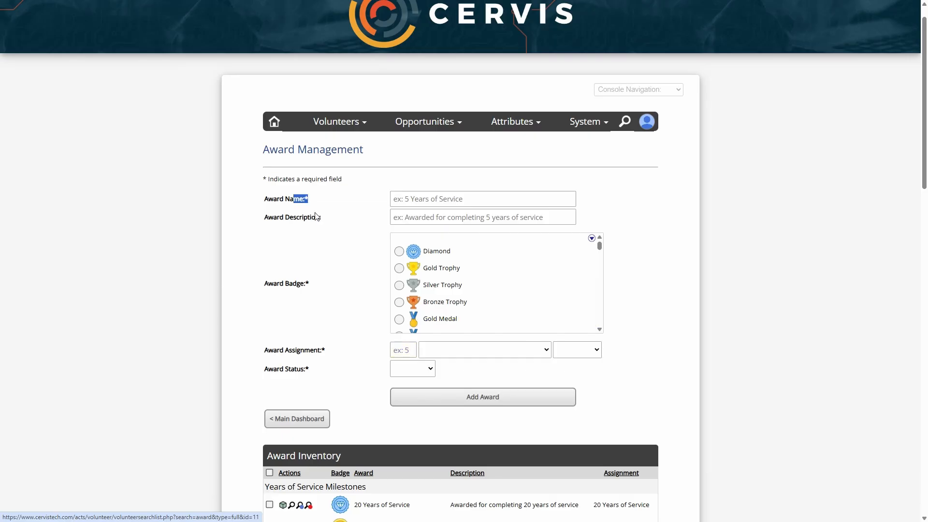
{"action": "left_click_drag", "start_coordinate": [290, 218], "coordinate": [332, 238]}
{"action": "left_click", "coordinate": [416, 198]}
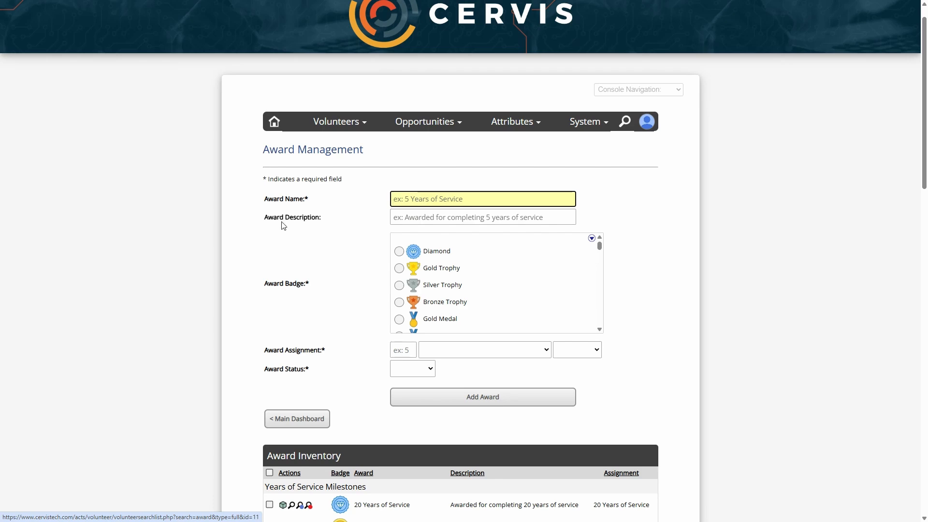
{"action": "left_click", "coordinate": [444, 217]}
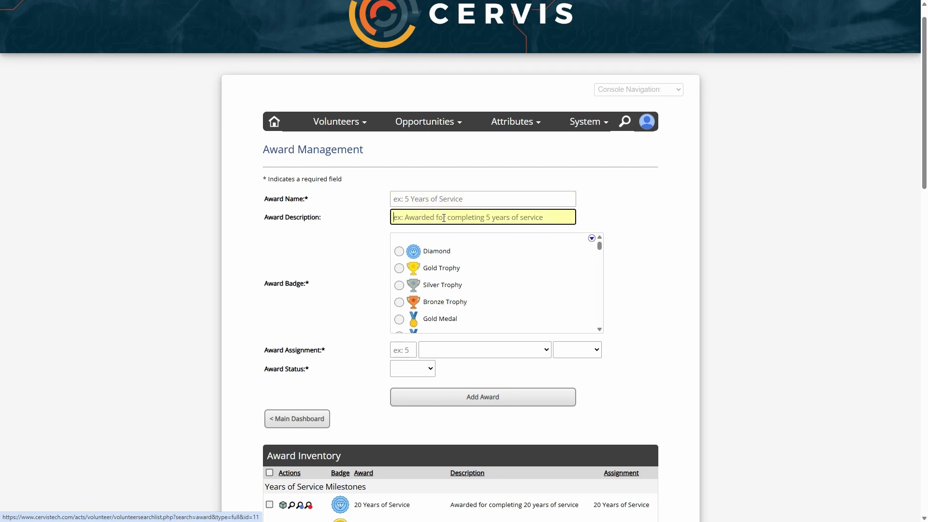
Step: Examine the names and descriptions of the 20 Years of Service and Lifetime Achievement Award entries in the Award Inventory
{"action": "scroll", "coordinate": [363, 231], "scroll_direction": "down", "scroll_amount": 4}
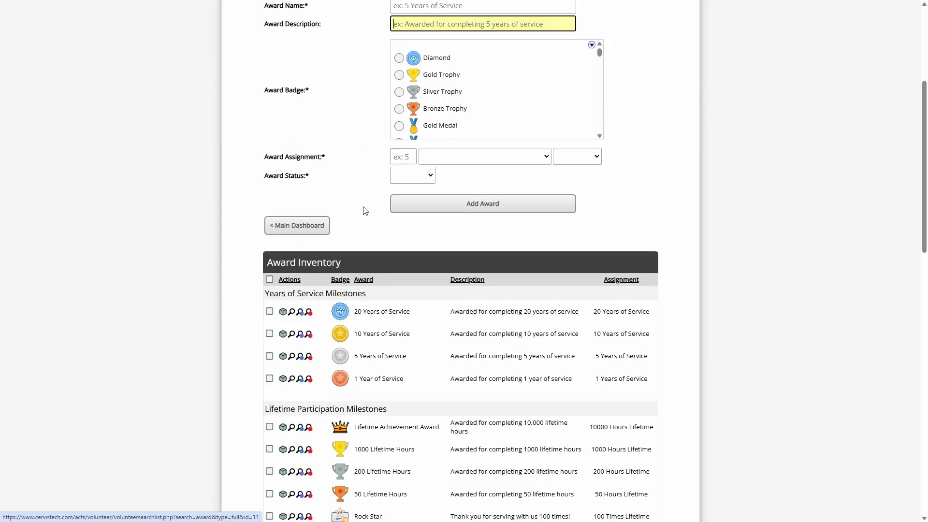
{"action": "left_click_drag", "start_coordinate": [352, 312], "coordinate": [539, 312]}
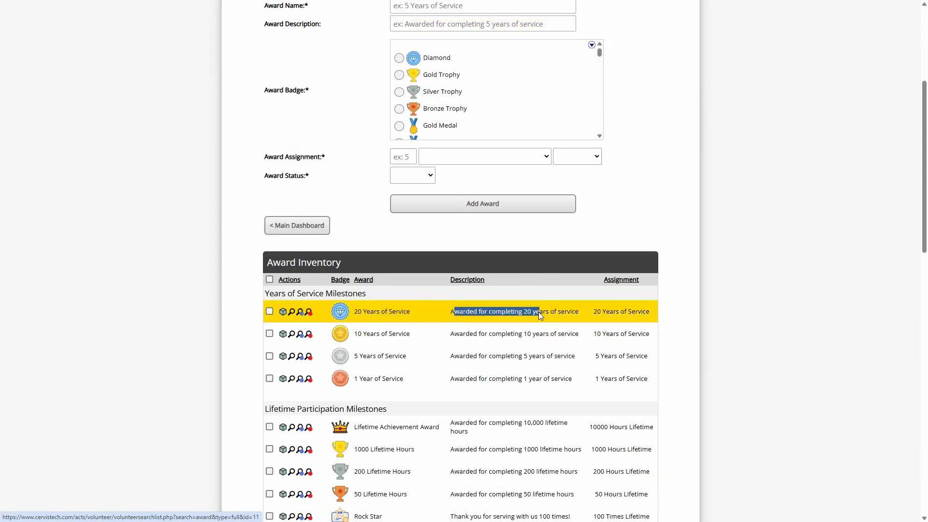
{"action": "left_click", "coordinate": [574, 311]}
{"action": "left_click", "coordinate": [486, 314]}
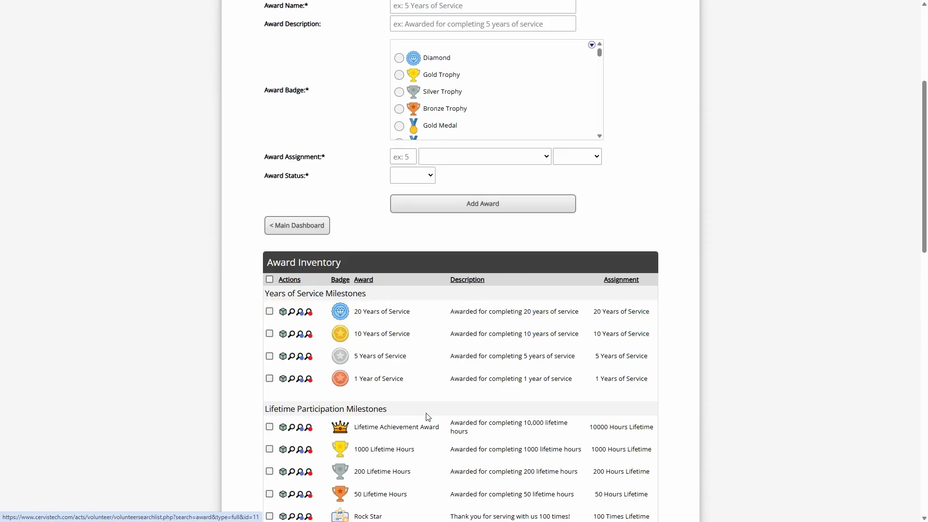
{"action": "scroll", "coordinate": [367, 363], "scroll_direction": "down", "scroll_amount": 2}
{"action": "left_click_drag", "start_coordinate": [355, 333], "coordinate": [447, 337]}
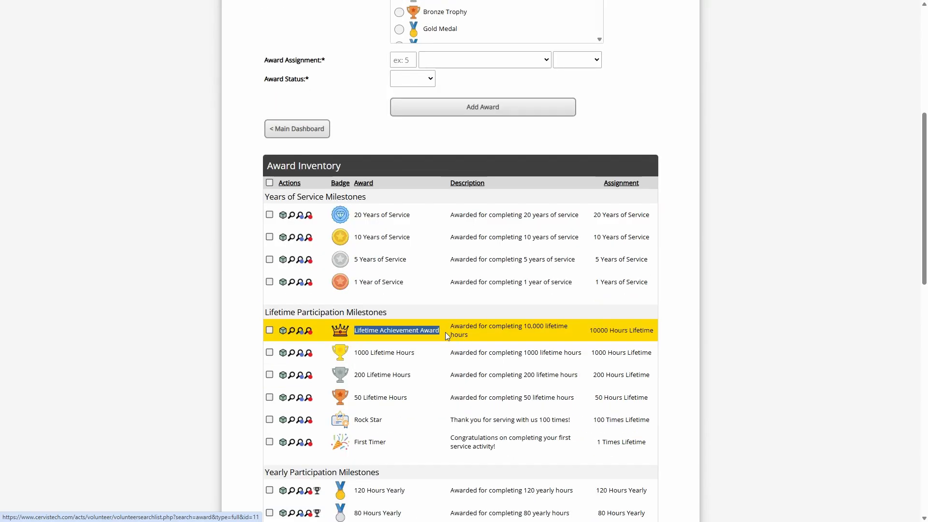
{"action": "triple_click", "coordinate": [459, 333]}
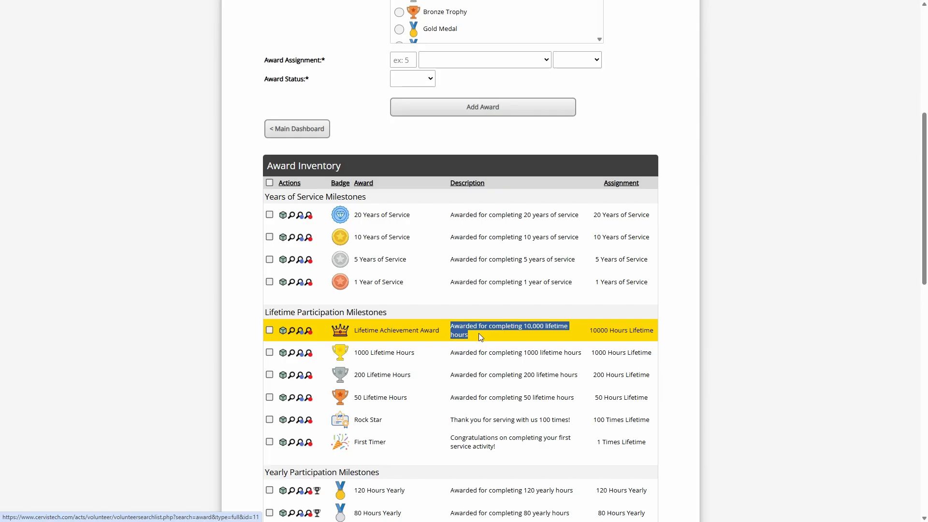
Step: Go back to the award creation form and review the Award Name and Award Description fields with their example texts
{"action": "scroll", "coordinate": [471, 346], "scroll_direction": "up", "scroll_amount": 1}
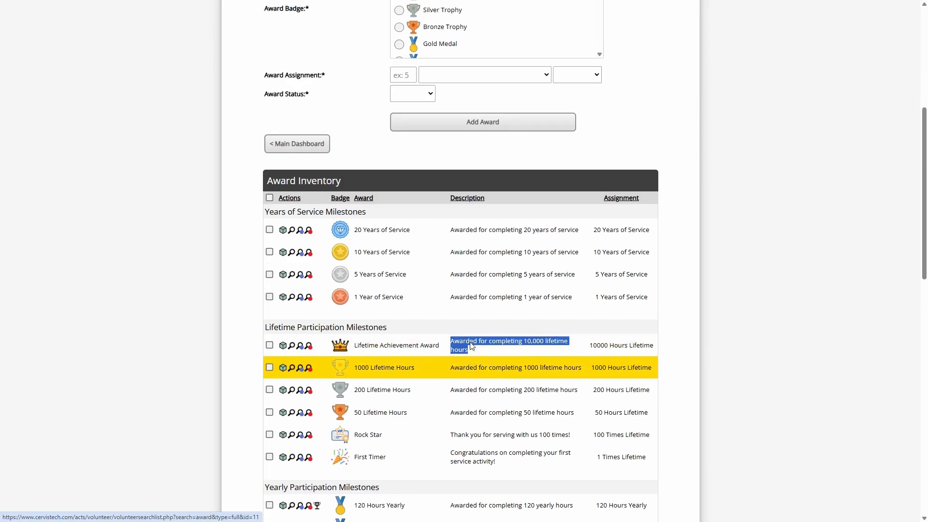
{"action": "scroll", "coordinate": [472, 346], "scroll_direction": "up", "scroll_amount": 5}
{"action": "left_click", "coordinate": [404, 225]}
{"action": "left_click", "coordinate": [418, 238]}
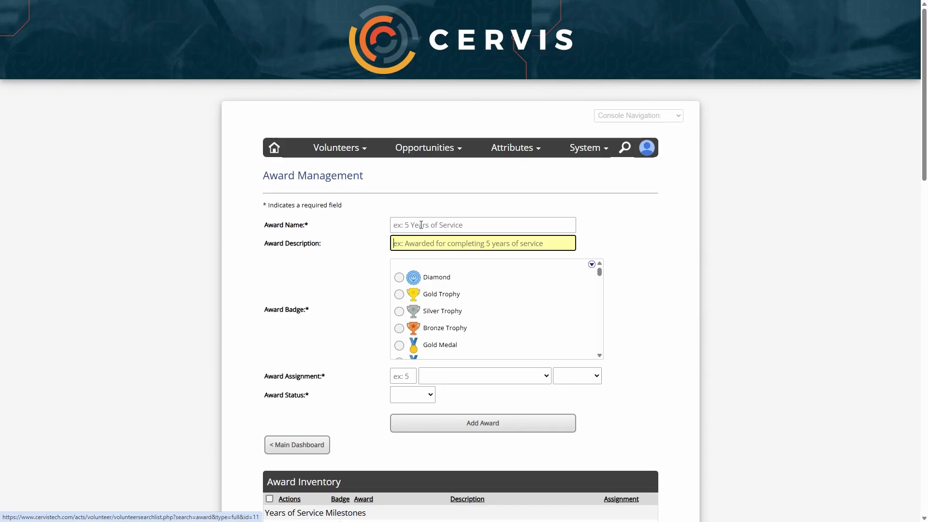
{"action": "left_click", "coordinate": [425, 226]}
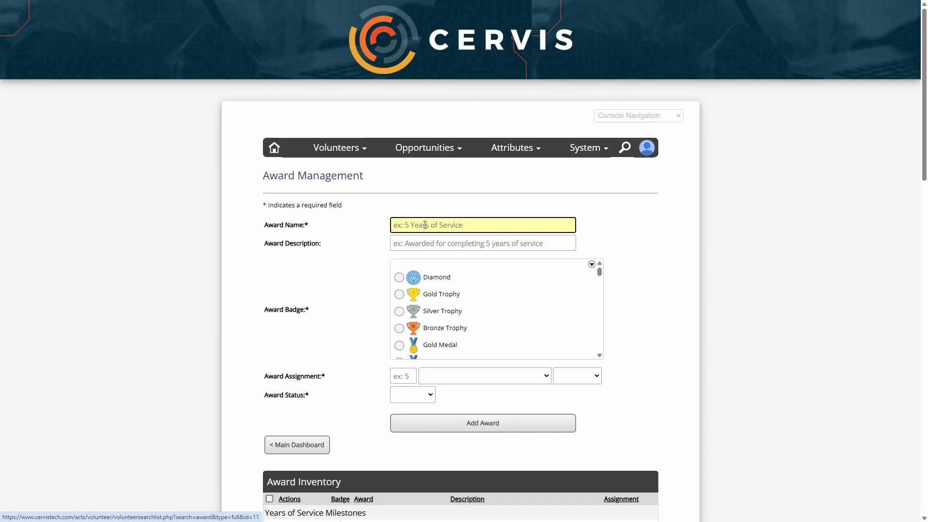
{"action": "left_click", "coordinate": [423, 243]}
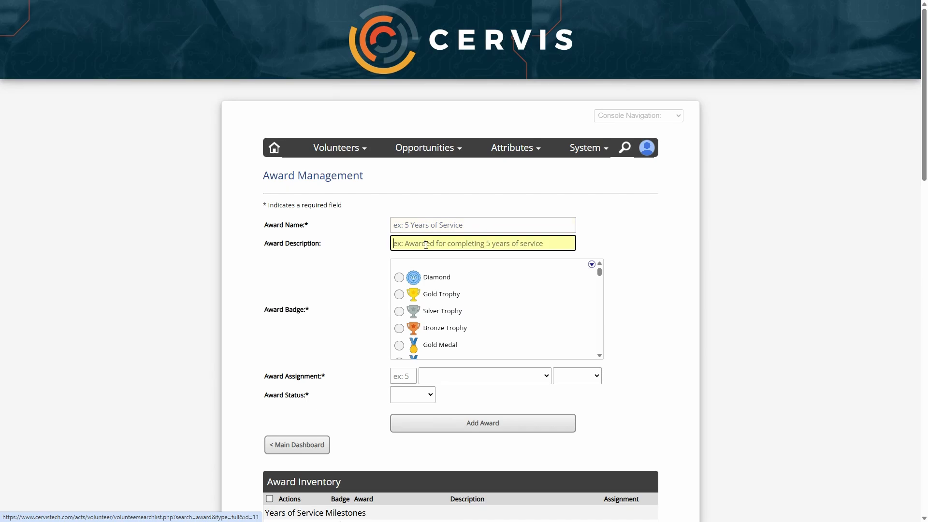
{"action": "left_click", "coordinate": [442, 227]}
{"action": "left_click", "coordinate": [447, 244]}
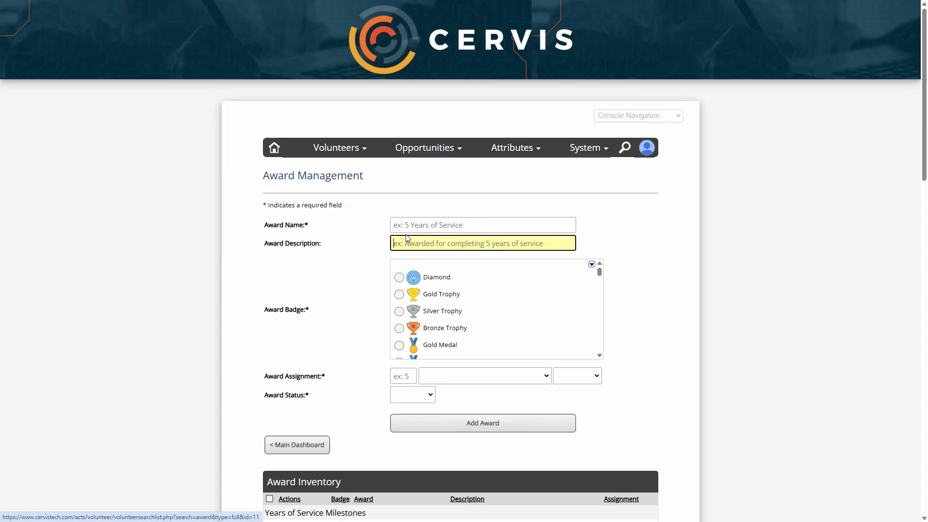
{"action": "left_click", "coordinate": [342, 244]}
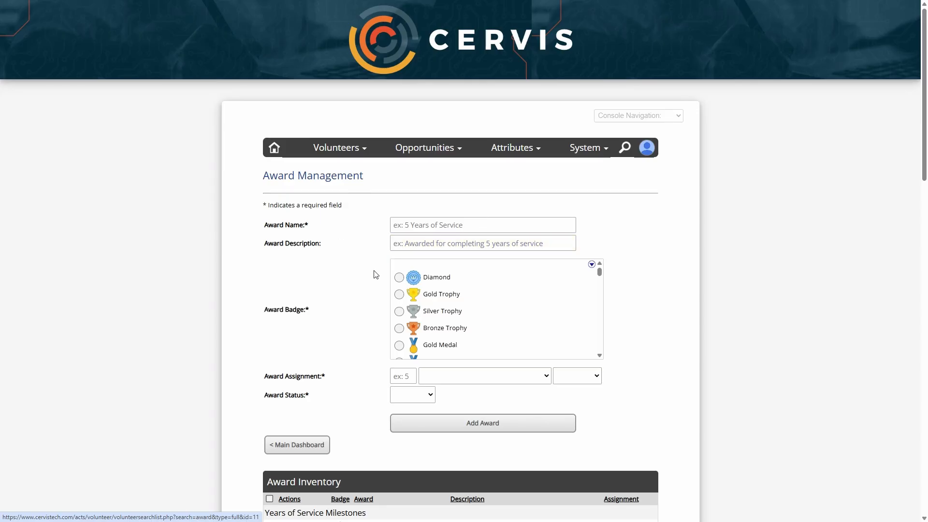
Step: Expand the Award Badge list to full length and look through the available badges from Diamond down to Ninja
{"action": "scroll", "coordinate": [375, 271], "scroll_direction": "down", "scroll_amount": 1}
{"action": "left_click", "coordinate": [405, 247]}
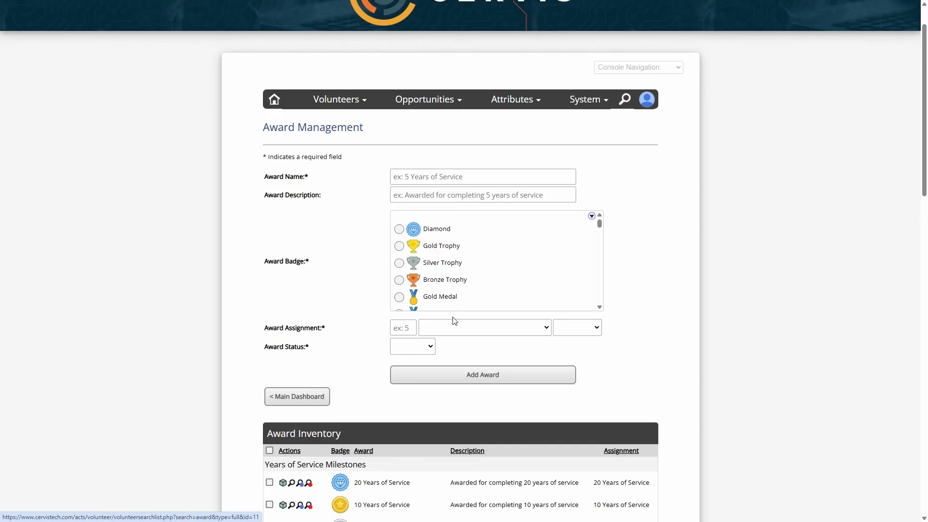
{"action": "left_click", "coordinate": [592, 217]}
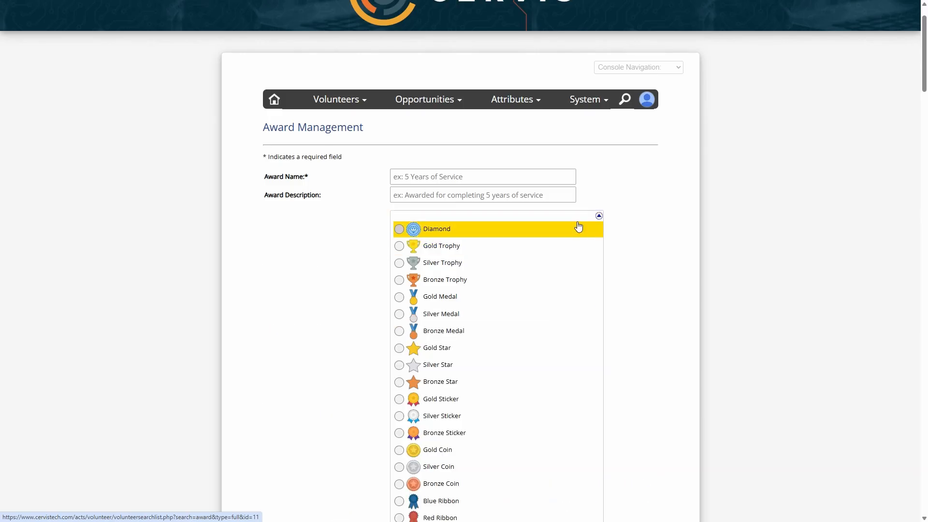
{"action": "scroll", "coordinate": [578, 222], "scroll_direction": "down", "scroll_amount": 2}
{"action": "left_click", "coordinate": [599, 119]}
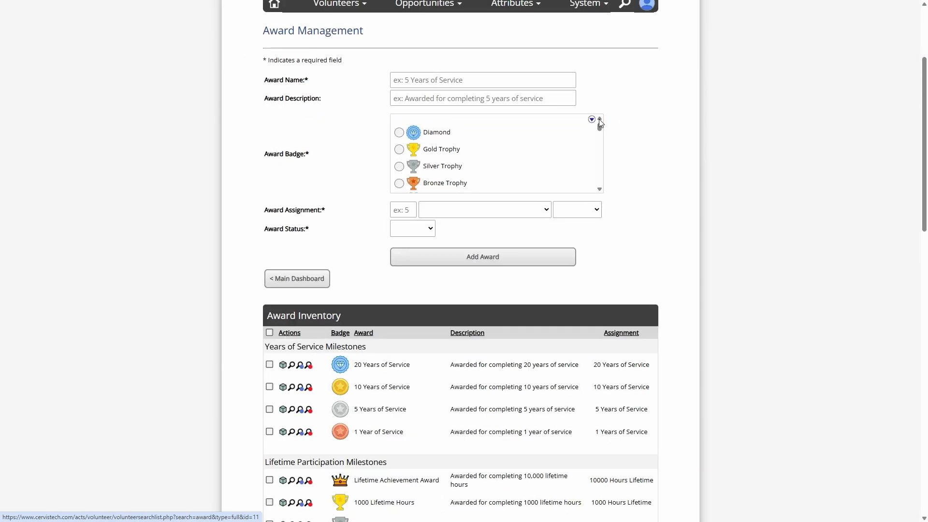
{"action": "scroll", "coordinate": [603, 139], "scroll_direction": "down", "scroll_amount": 5}
{"action": "scroll", "coordinate": [602, 137], "scroll_direction": "up", "scroll_amount": 5}
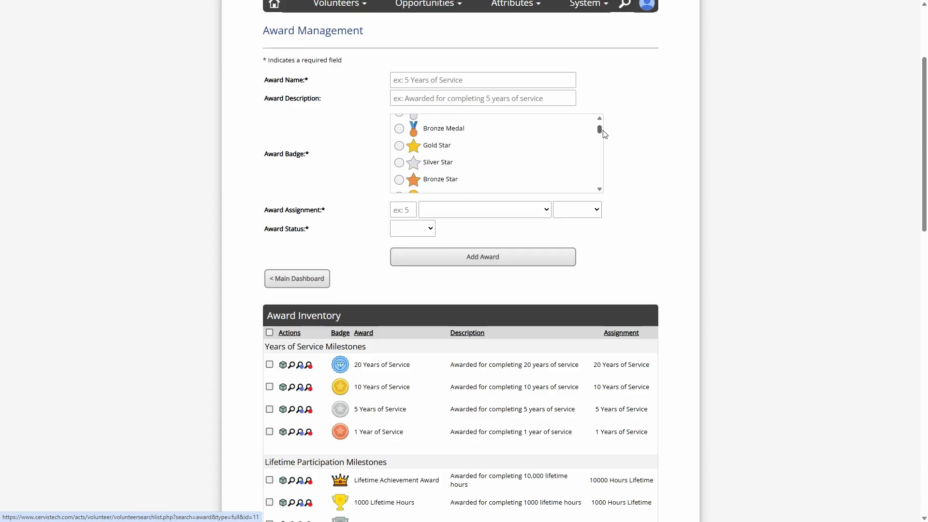
{"action": "left_click", "coordinate": [599, 119]}
{"action": "scroll", "coordinate": [484, 216], "scroll_direction": "down", "scroll_amount": 5}
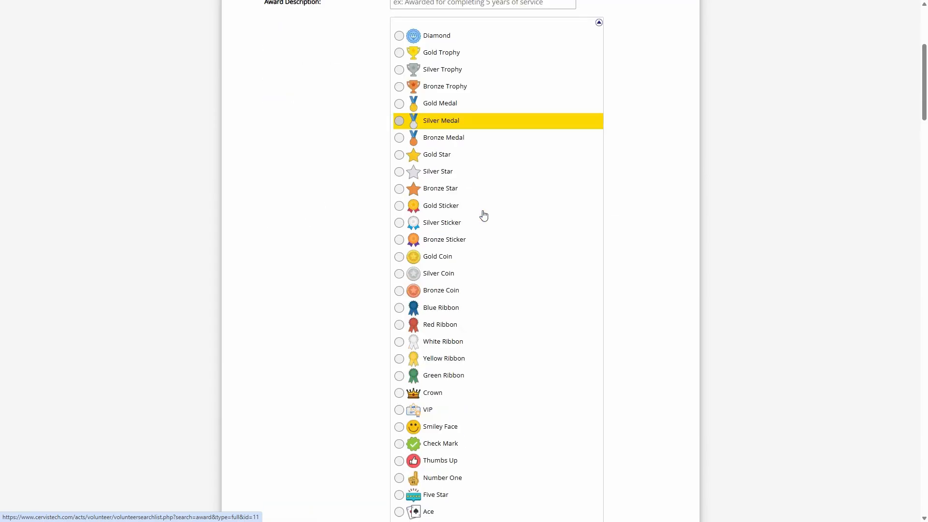
{"action": "scroll", "coordinate": [508, 198], "scroll_direction": "down", "scroll_amount": 9}
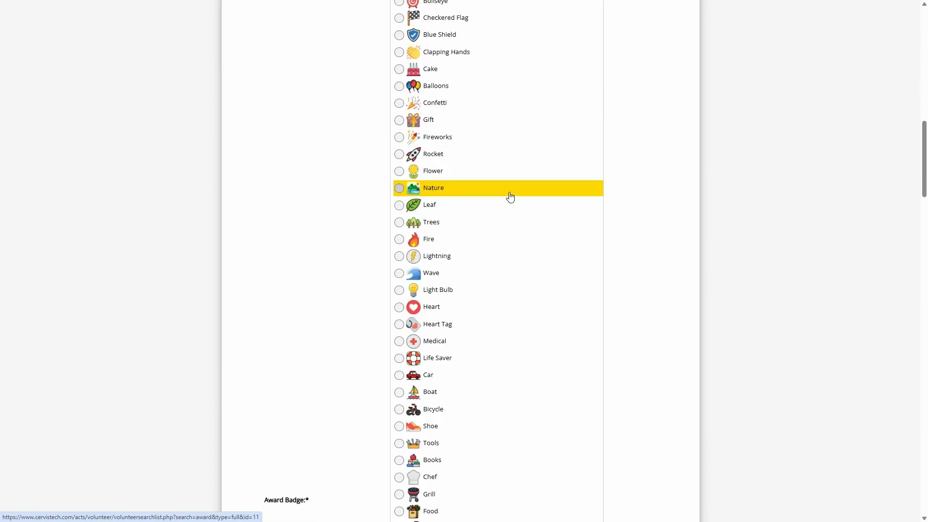
{"action": "scroll", "coordinate": [464, 262], "scroll_direction": "down", "scroll_amount": 11}
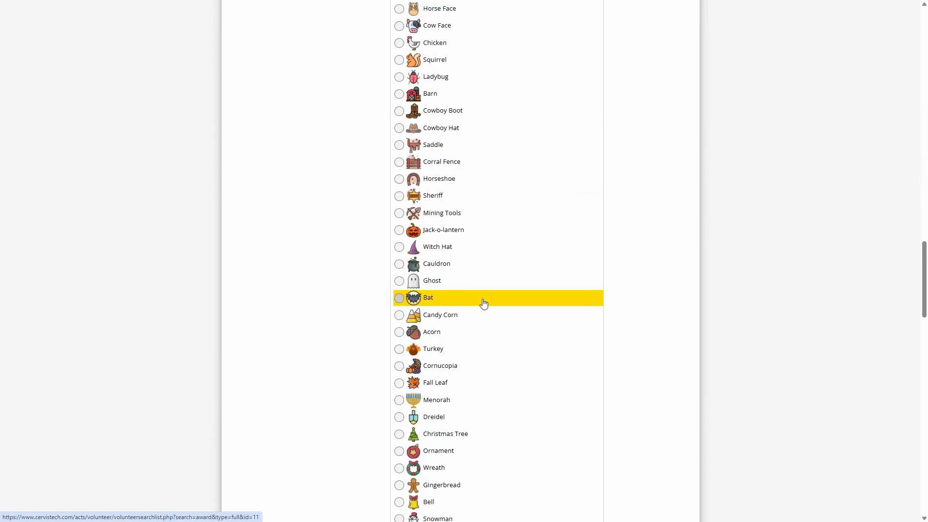
{"action": "scroll", "coordinate": [481, 302], "scroll_direction": "down", "scroll_amount": 6}
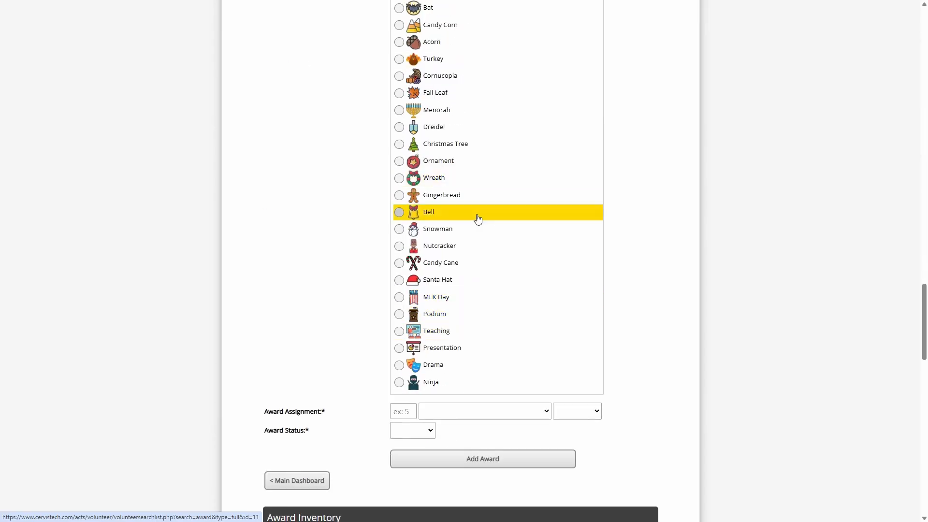
Step: Look back through the holiday, animal, food and ribbon badges up to Diamond, and collapse the Award Badge list
{"action": "scroll", "coordinate": [520, 278], "scroll_direction": "up", "scroll_amount": 6}
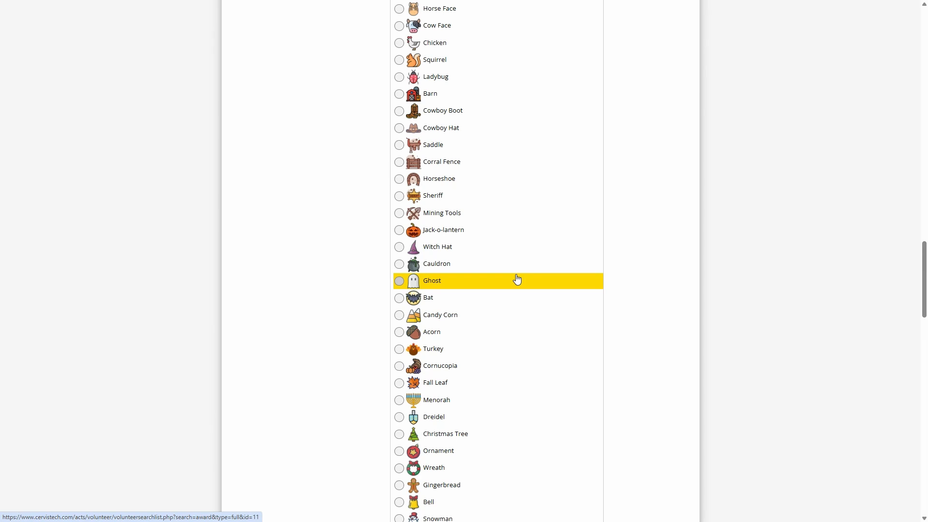
{"action": "scroll", "coordinate": [517, 271], "scroll_direction": "up", "scroll_amount": 6}
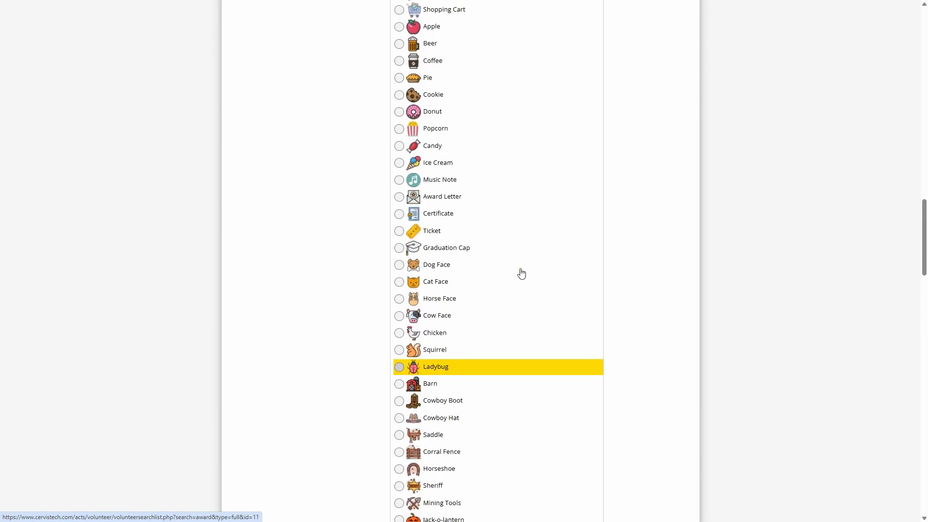
{"action": "scroll", "coordinate": [521, 273], "scroll_direction": "up", "scroll_amount": 3}
{"action": "scroll", "coordinate": [522, 274], "scroll_direction": "up", "scroll_amount": 2}
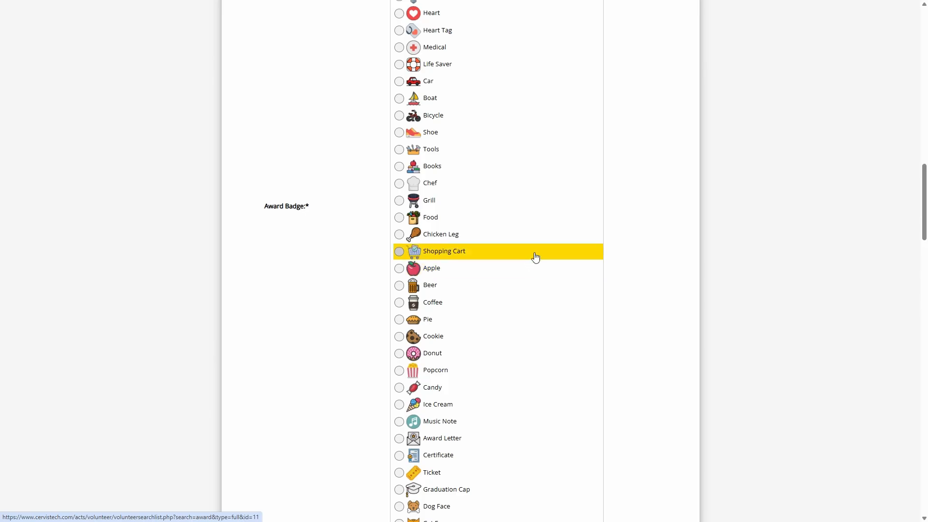
{"action": "scroll", "coordinate": [533, 253], "scroll_direction": "up", "scroll_amount": 3}
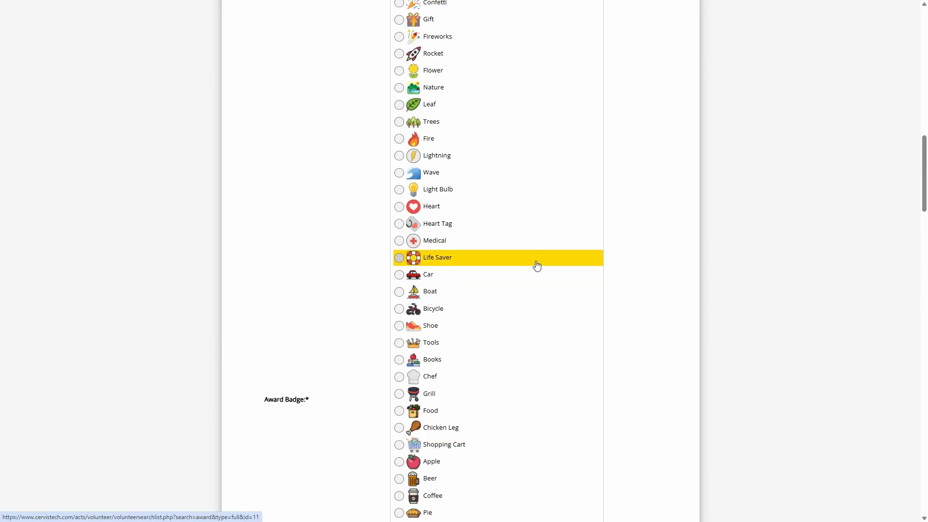
{"action": "scroll", "coordinate": [537, 263], "scroll_direction": "up", "scroll_amount": 3}
{"action": "scroll", "coordinate": [539, 260], "scroll_direction": "up", "scroll_amount": 10}
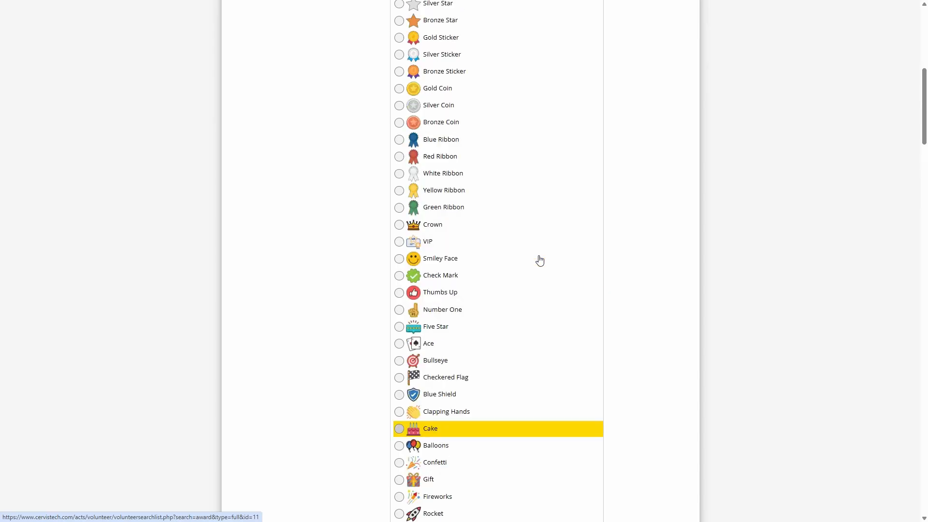
{"action": "scroll", "coordinate": [545, 259], "scroll_direction": "up", "scroll_amount": 2}
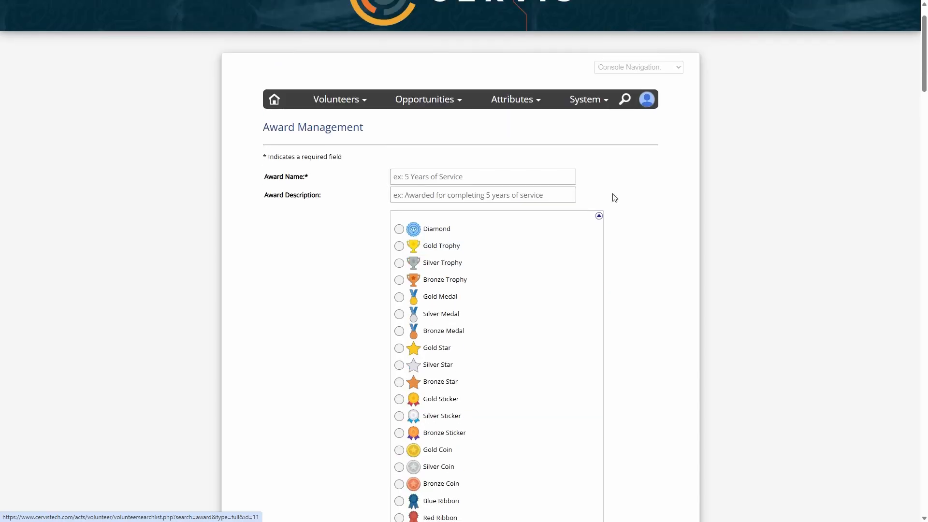
{"action": "left_click", "coordinate": [600, 216]}
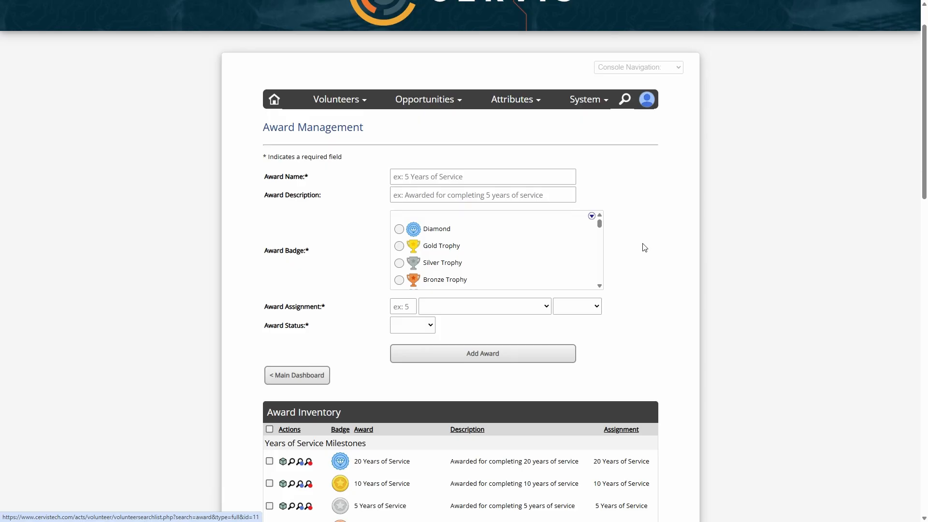
Step: Open the customer support help at the end of the page and search it for "awards"
{"action": "scroll", "coordinate": [645, 248], "scroll_direction": "down", "scroll_amount": 20}
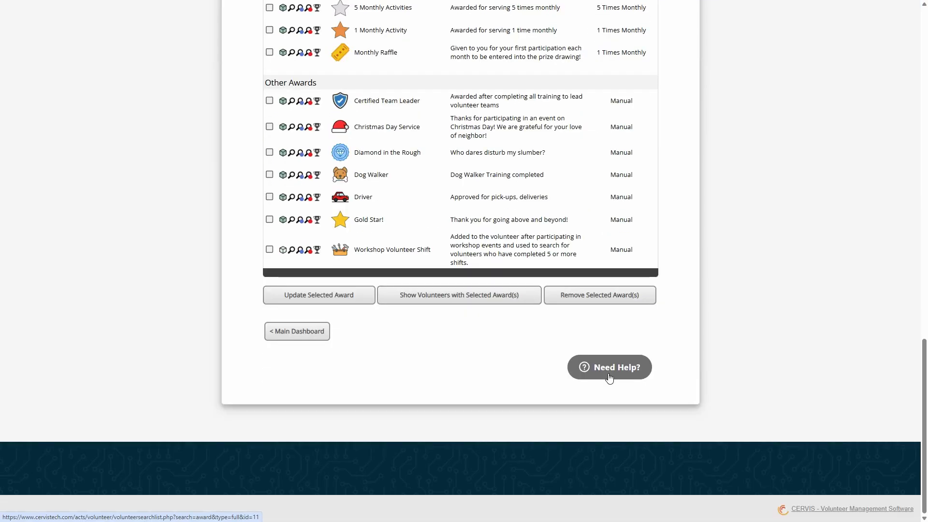
{"action": "left_click", "coordinate": [610, 378]}
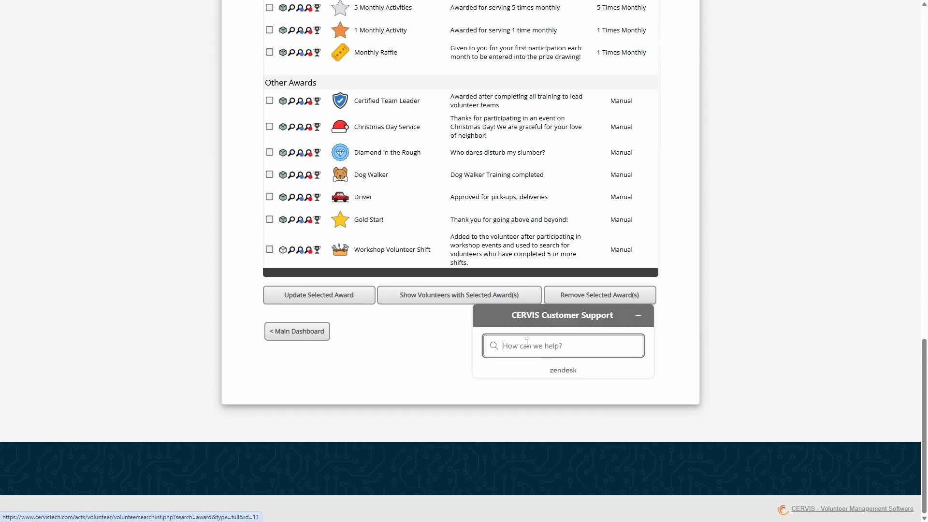
{"action": "type", "text": "awards"}
{"action": "key", "text": "Return"}
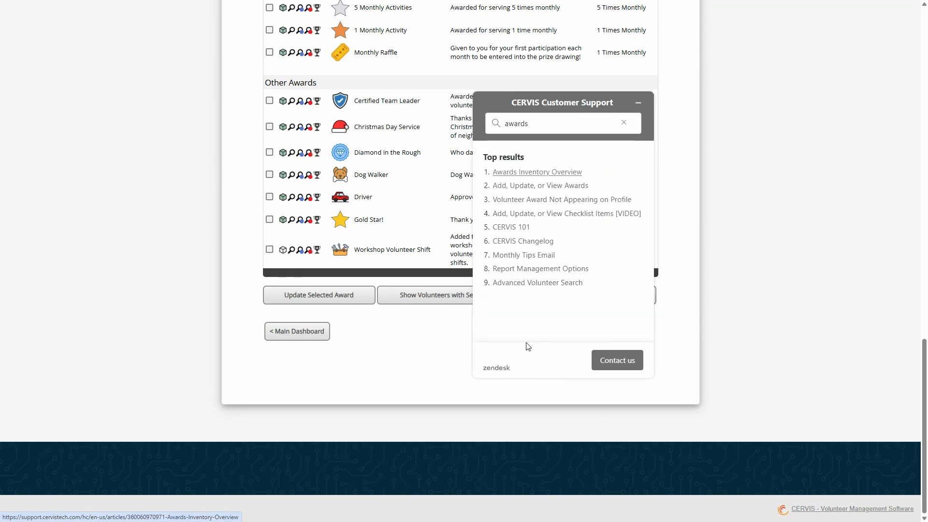
Step: View the Priority Email Support contact form with its message field, and minimize the support window
{"action": "left_click", "coordinate": [635, 366]}
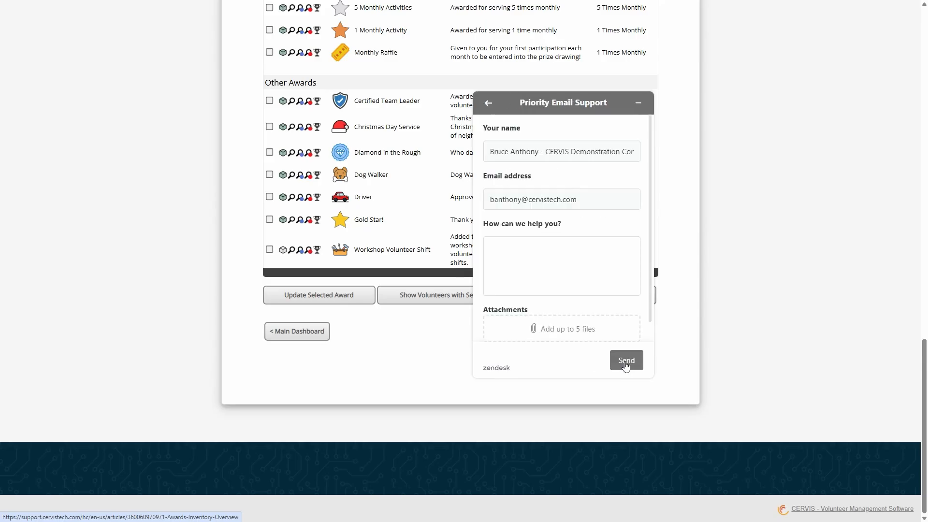
{"action": "left_click", "coordinate": [556, 259]}
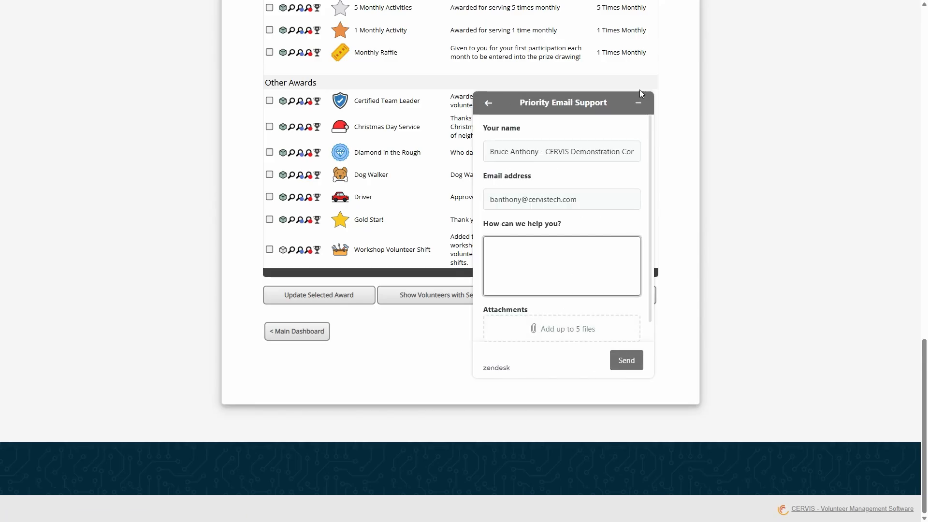
{"action": "left_click", "coordinate": [639, 106]}
Step: Return to the award creation form and set the Award Assignment period to Manual
{"action": "scroll", "coordinate": [683, 191], "scroll_direction": "up", "scroll_amount": 20}
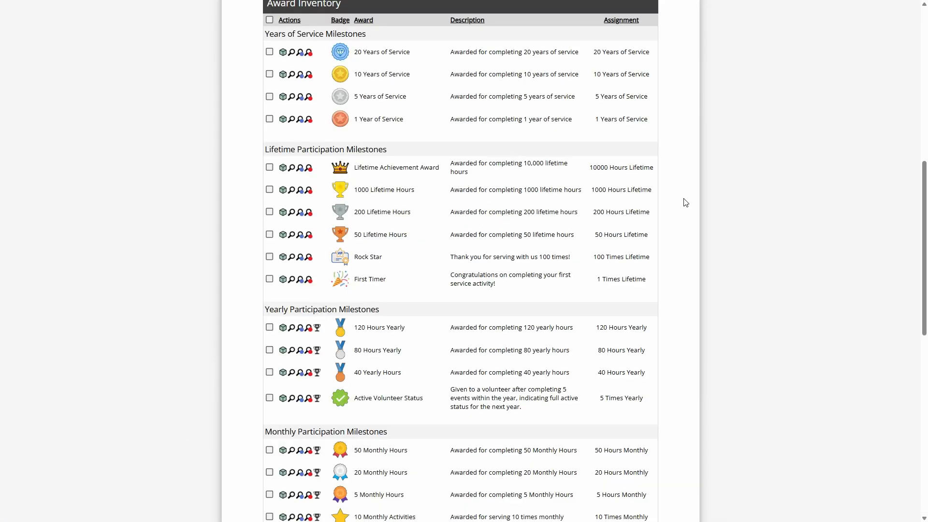
{"action": "scroll", "coordinate": [484, 298], "scroll_direction": "down", "scroll_amount": 3}
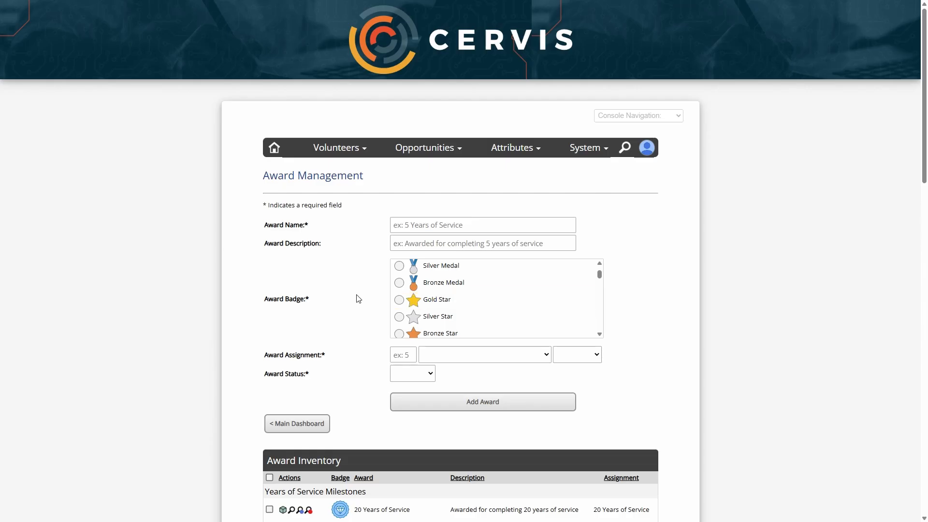
{"action": "scroll", "coordinate": [356, 300], "scroll_direction": "down", "scroll_amount": 2}
{"action": "left_click_drag", "start_coordinate": [277, 258], "coordinate": [352, 261]}
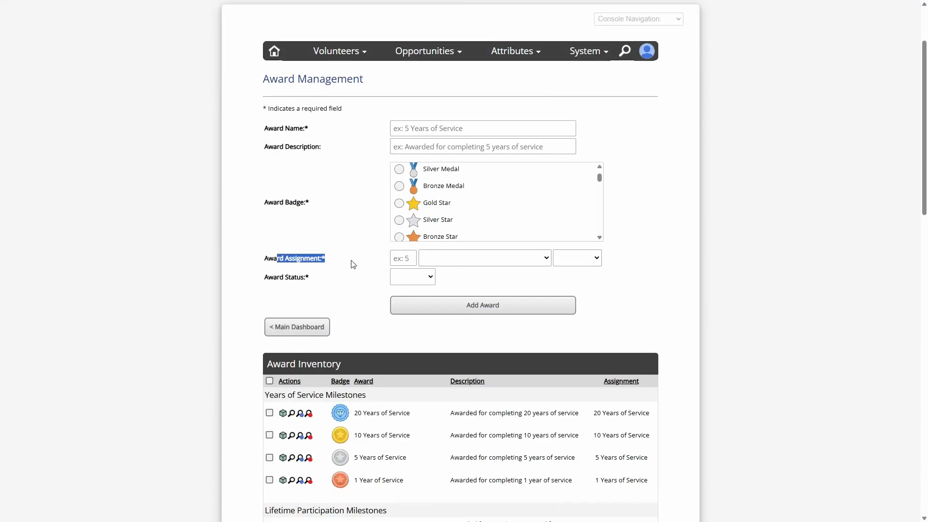
{"action": "left_click", "coordinate": [352, 261]}
{"action": "left_click", "coordinate": [595, 264]}
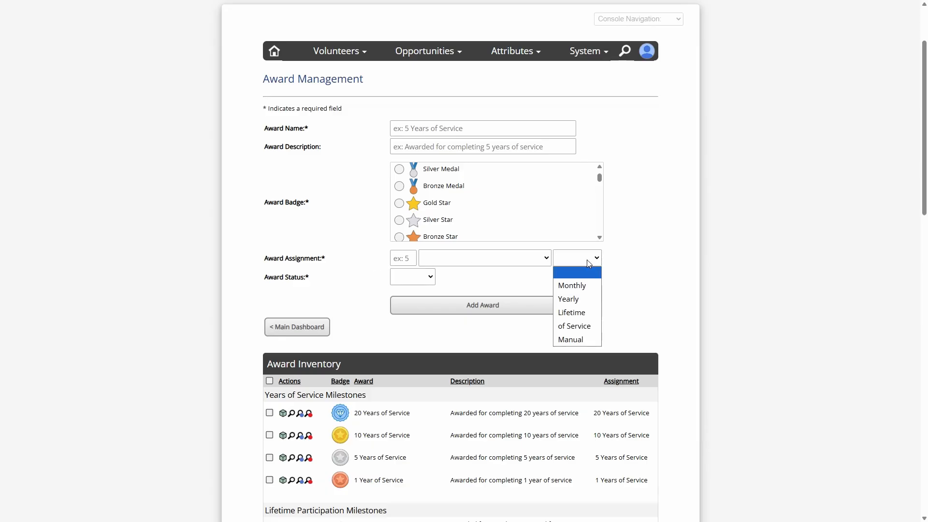
{"action": "left_click", "coordinate": [576, 340]}
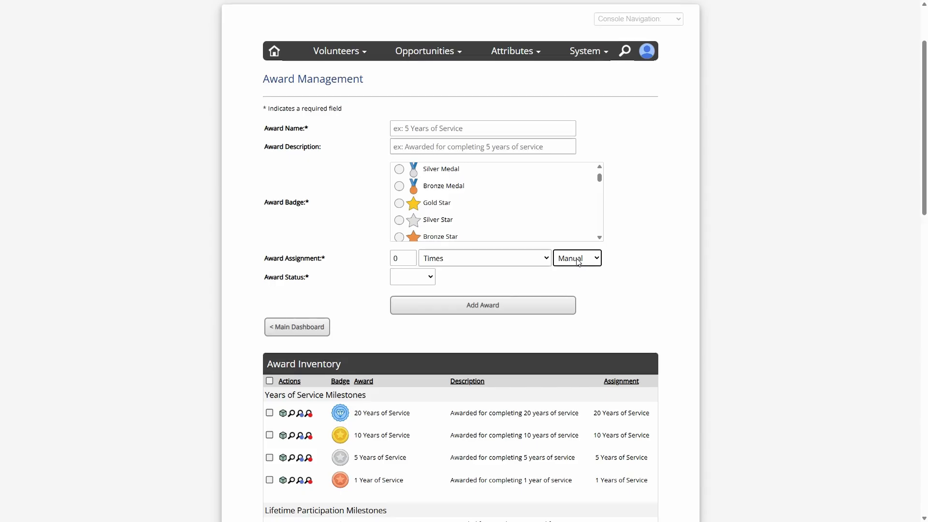
{"action": "left_click", "coordinate": [621, 261]}
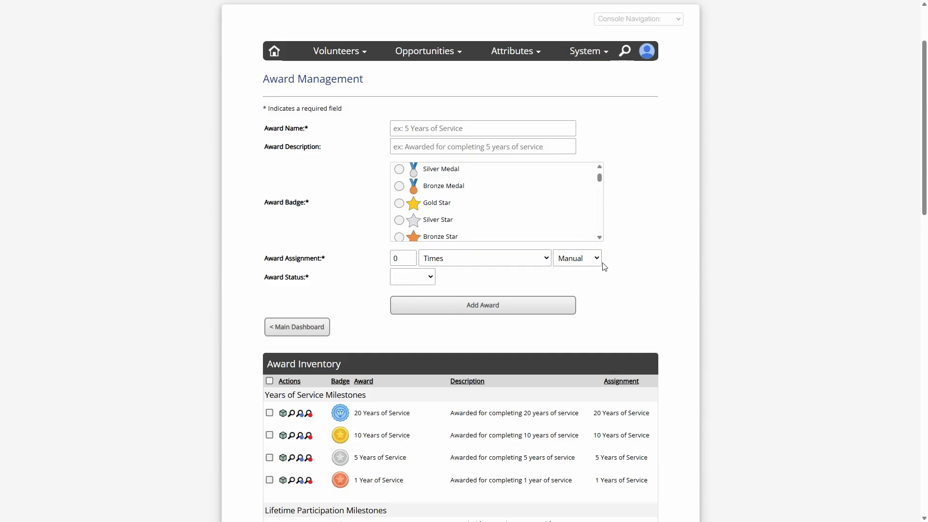
Step: Set the Award Assignment to 100 Hours Monthly
{"action": "left_click_drag", "start_coordinate": [405, 259], "coordinate": [355, 258]}
{"action": "left_click", "coordinate": [465, 259]}
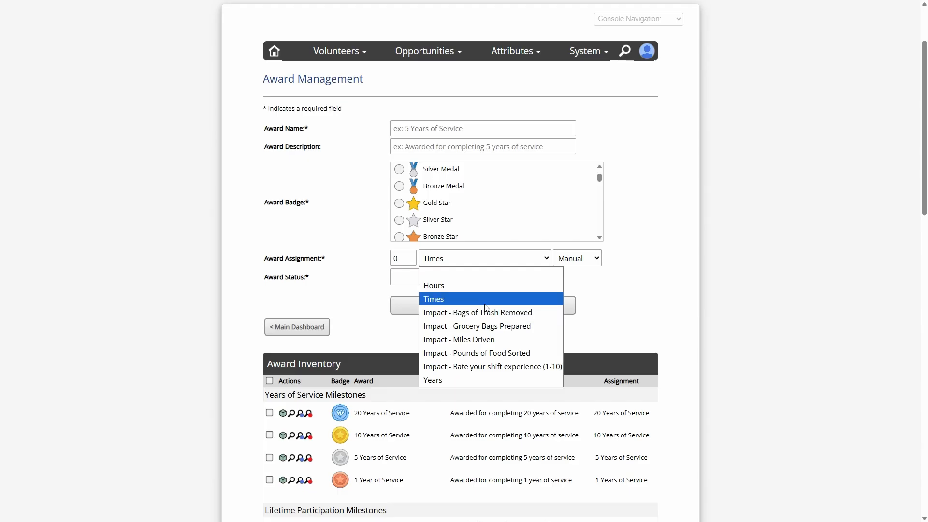
{"action": "left_click", "coordinate": [454, 286]}
{"action": "key", "text": "shift+Tab"}
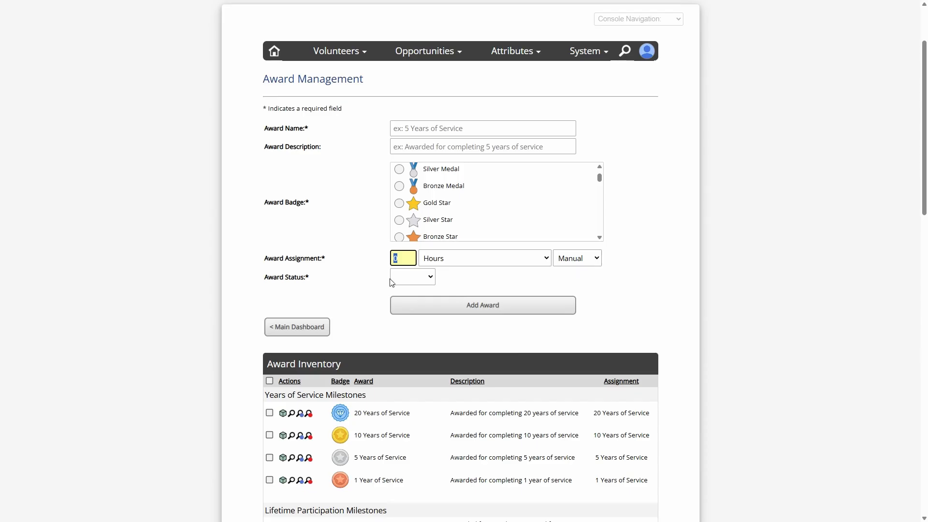
{"action": "type", "text": "100"}
{"action": "left_click", "coordinate": [592, 261]}
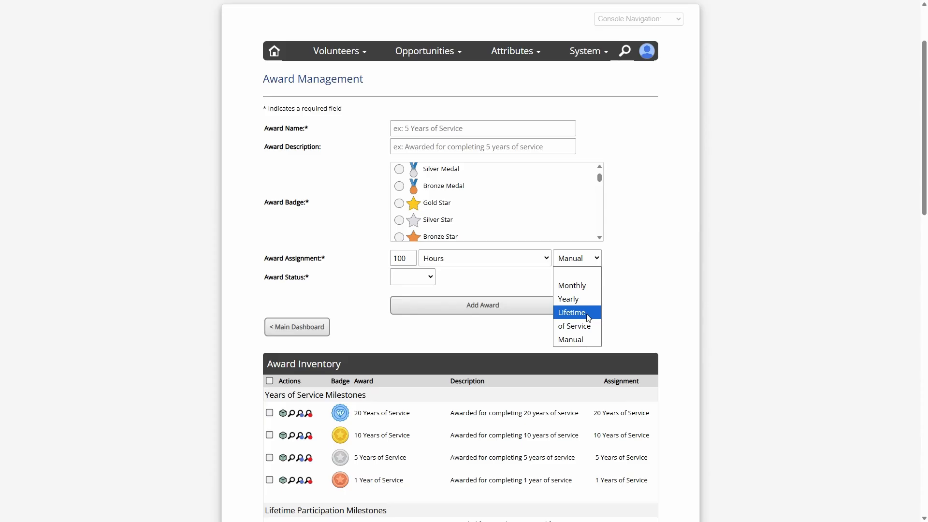
{"action": "left_click", "coordinate": [578, 286]}
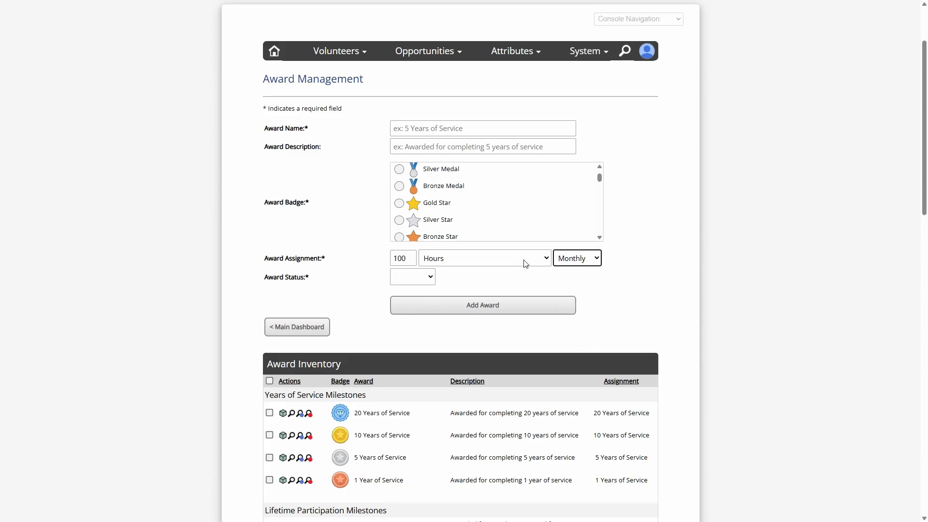
Step: Change the period of the 100 Hours assignment to Yearly
{"action": "key", "text": "shift+Tab"}
{"action": "key", "text": "shift+Tab"}
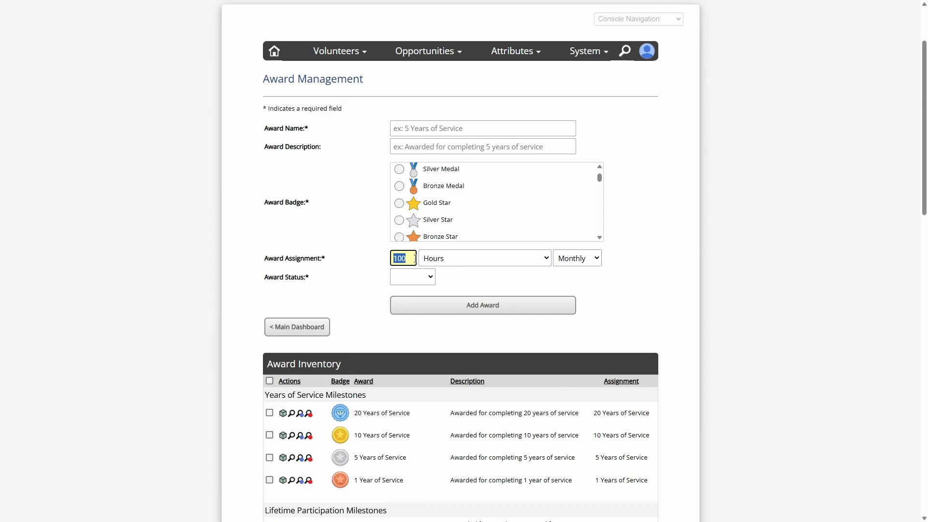
{"action": "left_click", "coordinate": [588, 261]}
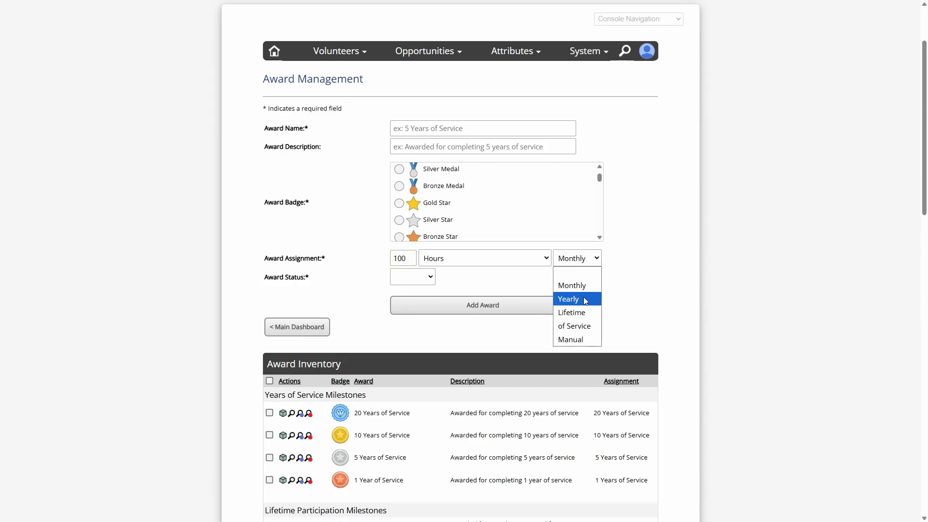
{"action": "left_click", "coordinate": [584, 299]}
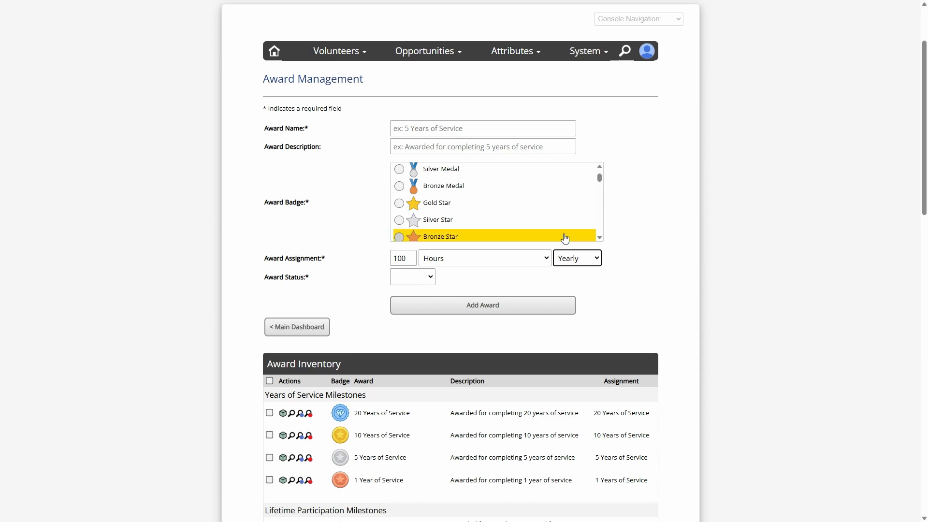
Step: Change the period of the 100 Hours assignment to Lifetime and review the available unit choices
{"action": "left_click", "coordinate": [585, 261]}
{"action": "left_click", "coordinate": [579, 318]}
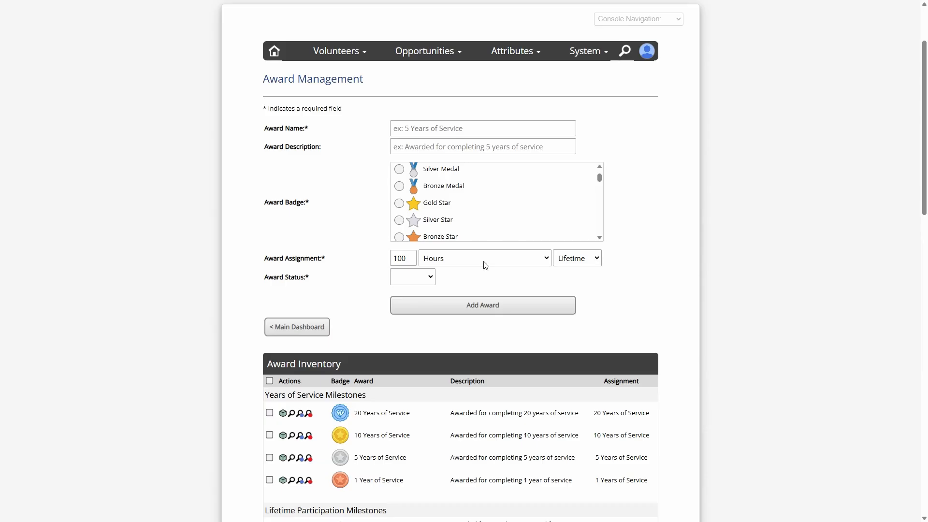
{"action": "left_click", "coordinate": [423, 260]}
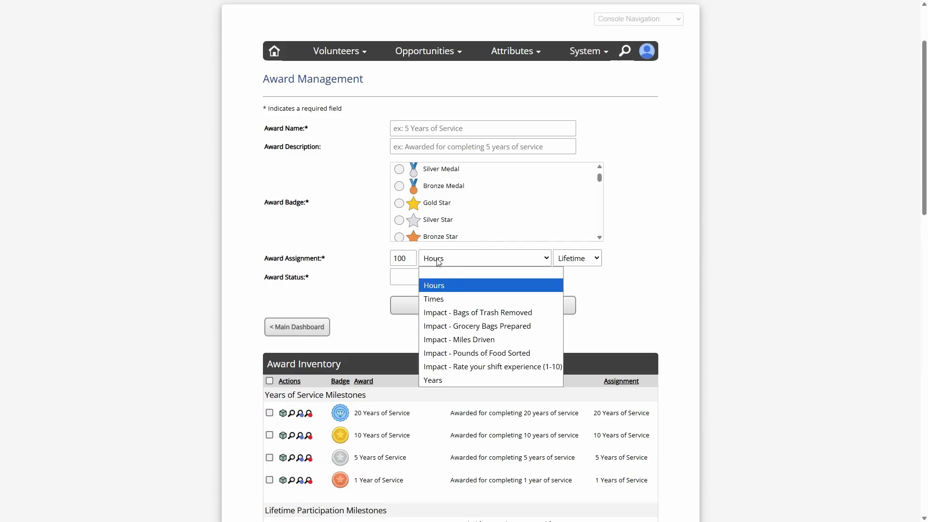
{"action": "left_click", "coordinate": [342, 267]}
{"action": "left_click", "coordinate": [409, 258]}
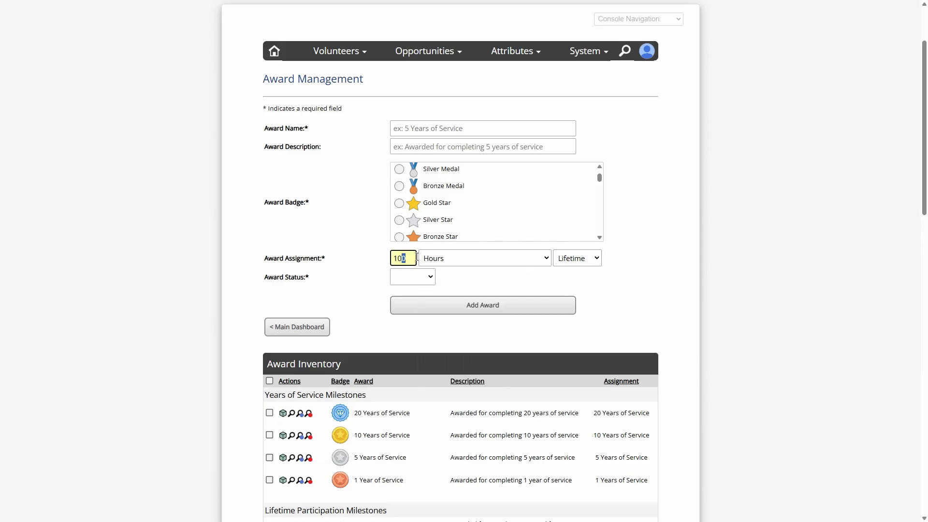
{"action": "left_click", "coordinate": [362, 257]}
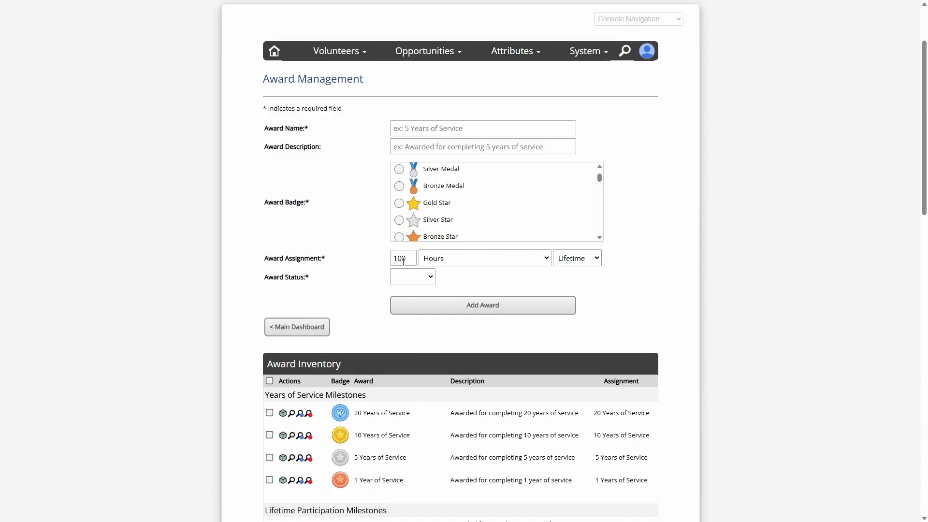
{"action": "left_click", "coordinate": [584, 260]}
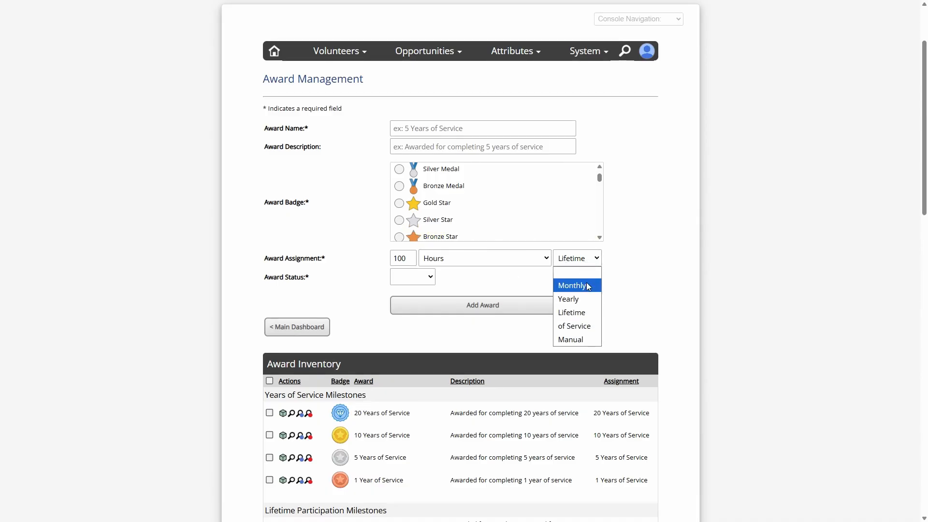
{"action": "left_click", "coordinate": [583, 313]}
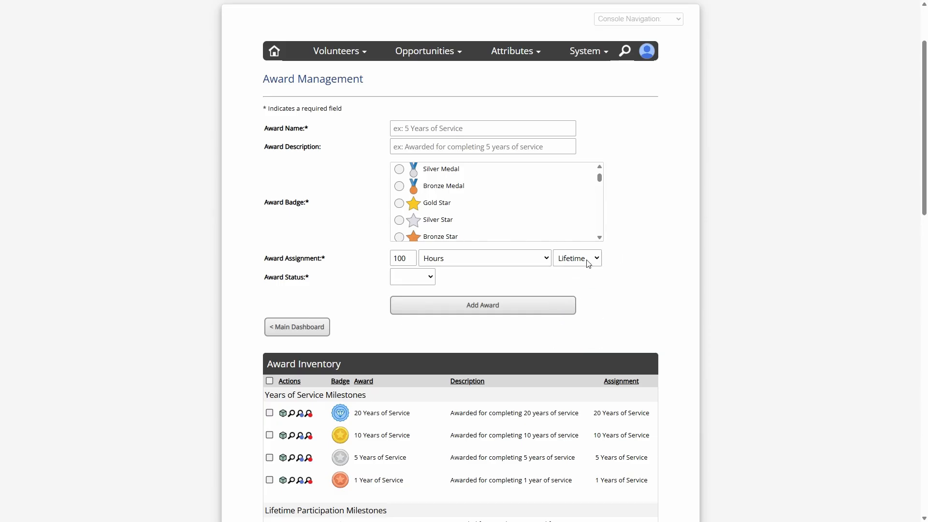
Step: Switch the Award Assignment to Years of Service and set the quantity to 30
{"action": "left_click", "coordinate": [591, 263]}
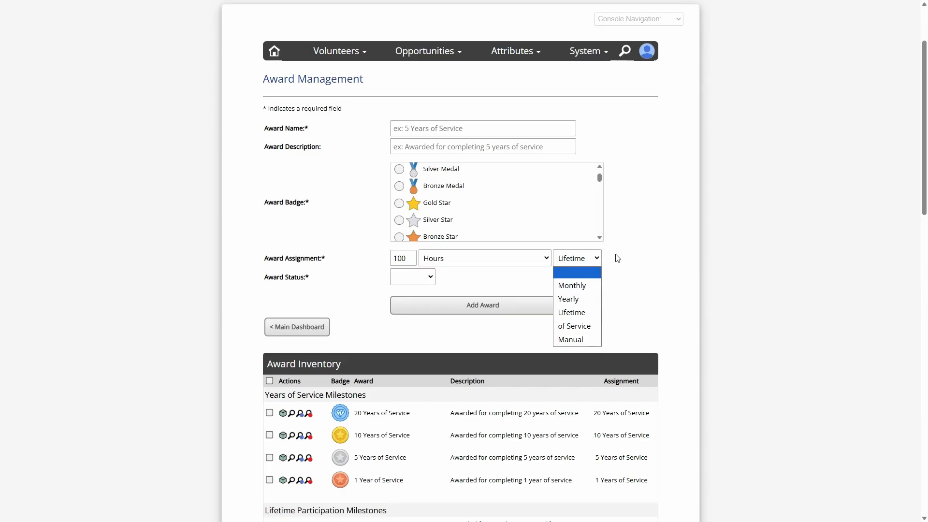
{"action": "left_click", "coordinate": [594, 258]}
{"action": "left_click", "coordinate": [591, 263]}
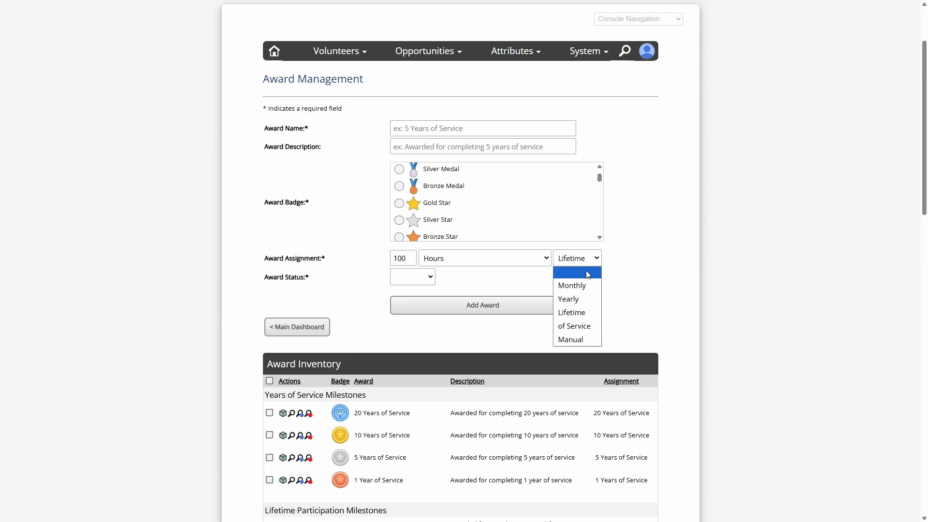
{"action": "left_click", "coordinate": [581, 331]}
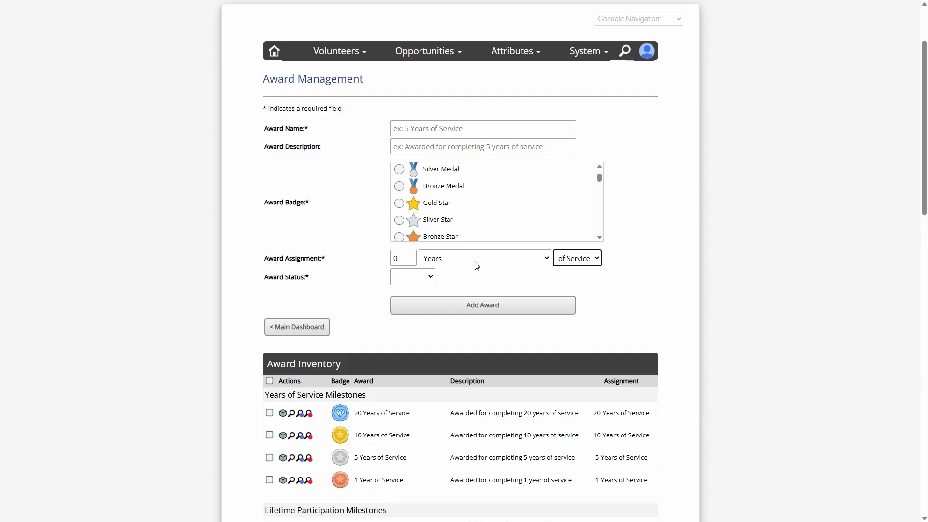
{"action": "left_click", "coordinate": [406, 259]}
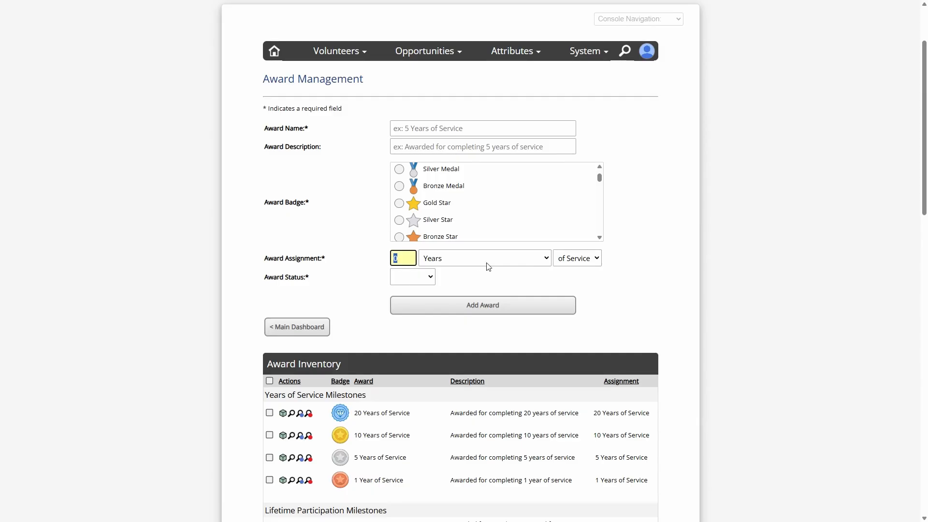
{"action": "left_click", "coordinate": [408, 259]}
{"action": "double_click", "coordinate": [395, 257]}
{"action": "type", "text": "1"}
{"action": "left_click", "coordinate": [372, 256]}
{"action": "left_click", "coordinate": [416, 260]}
Step: Change the Award Assignment unit to Hours and clear the quantity
{"action": "left_click", "coordinate": [534, 261]}
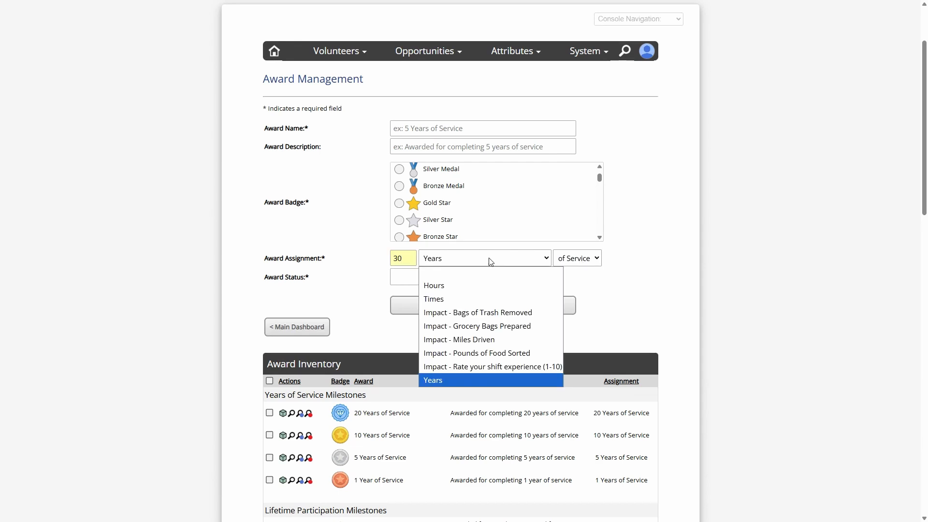
{"action": "left_click", "coordinate": [452, 286]}
{"action": "double_click", "coordinate": [411, 261]}
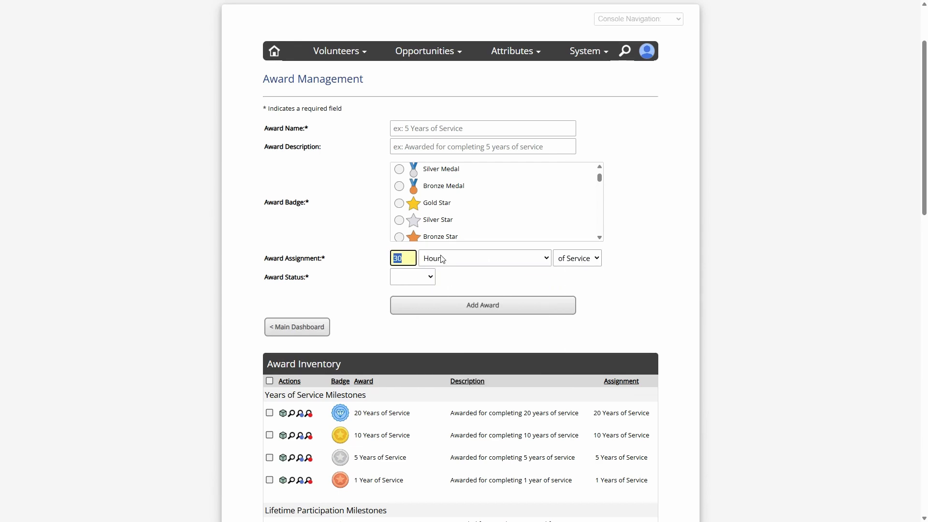
{"action": "key", "text": "BackSpace"}
Step: Set the Award Assignment to 1 Times, choosing Monthly first and switching the period to Lifetime
{"action": "left_click", "coordinate": [449, 260]}
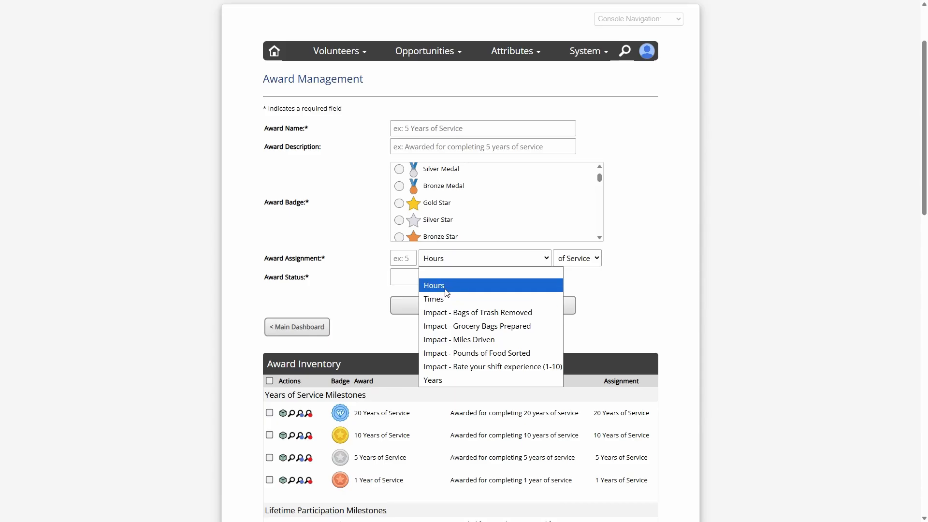
{"action": "left_click", "coordinate": [445, 302]}
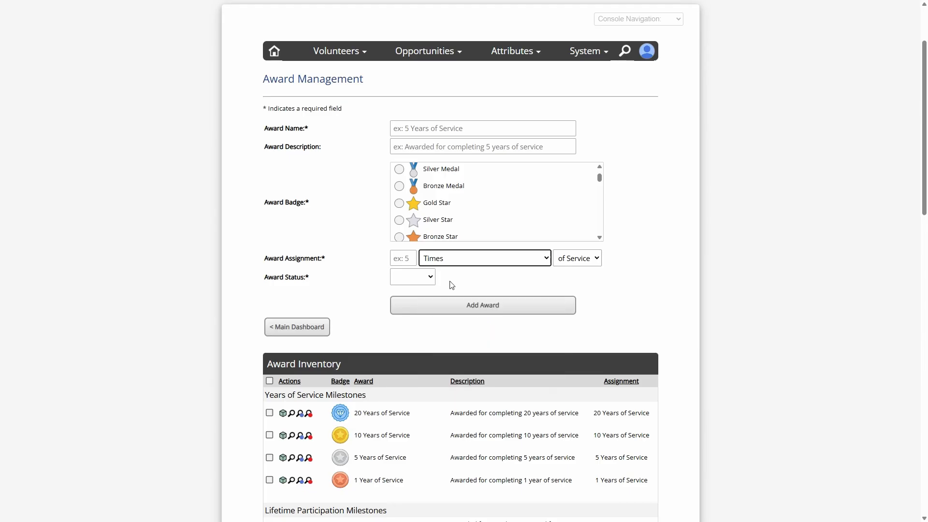
{"action": "left_click", "coordinate": [403, 258]}
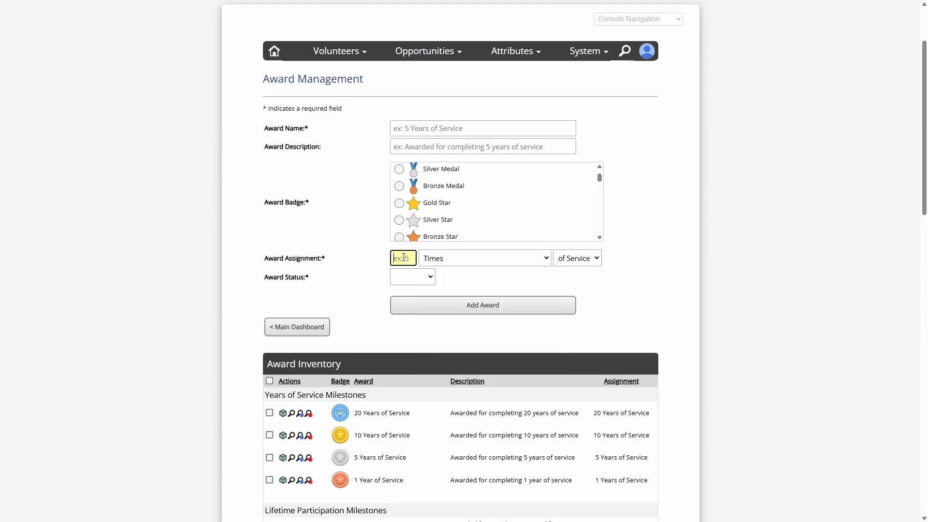
{"action": "type", "text": "1"}
{"action": "left_click", "coordinate": [580, 261]}
{"action": "left_click", "coordinate": [585, 290]}
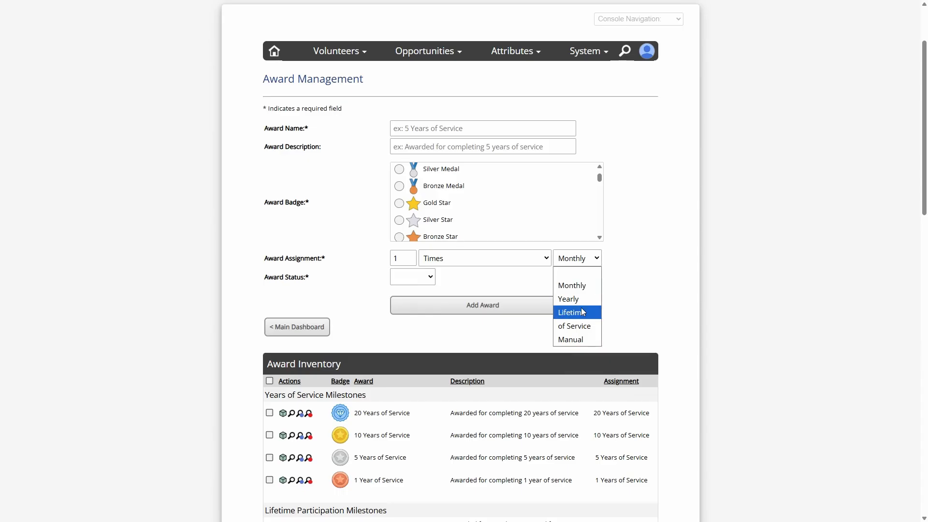
{"action": "left_click", "coordinate": [583, 311]}
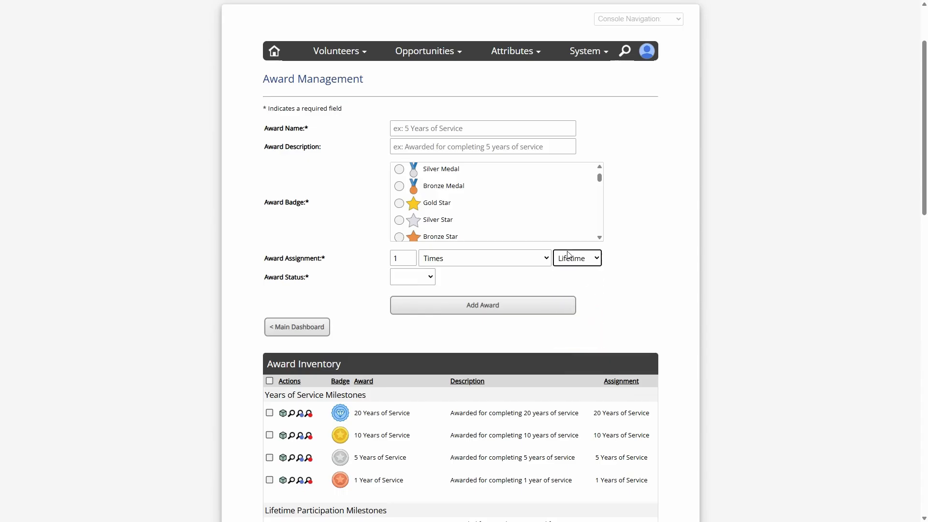
Step: Review the unit and period choices available for the Award Assignment, leaving it at 1 Times Lifetime
{"action": "left_click", "coordinate": [453, 260]}
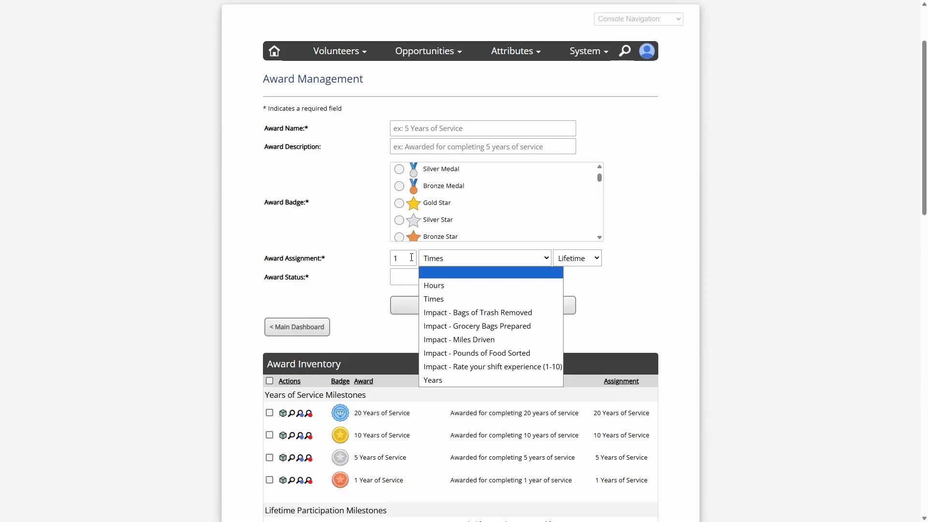
{"action": "left_click", "coordinate": [482, 259]}
{"action": "left_click", "coordinate": [428, 259]}
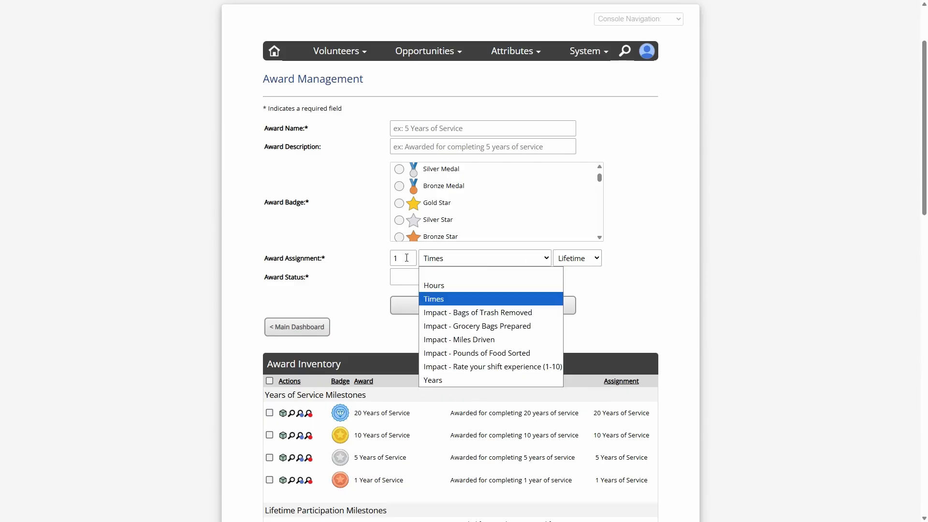
{"action": "left_click", "coordinate": [407, 259]}
{"action": "left_click", "coordinate": [441, 260]}
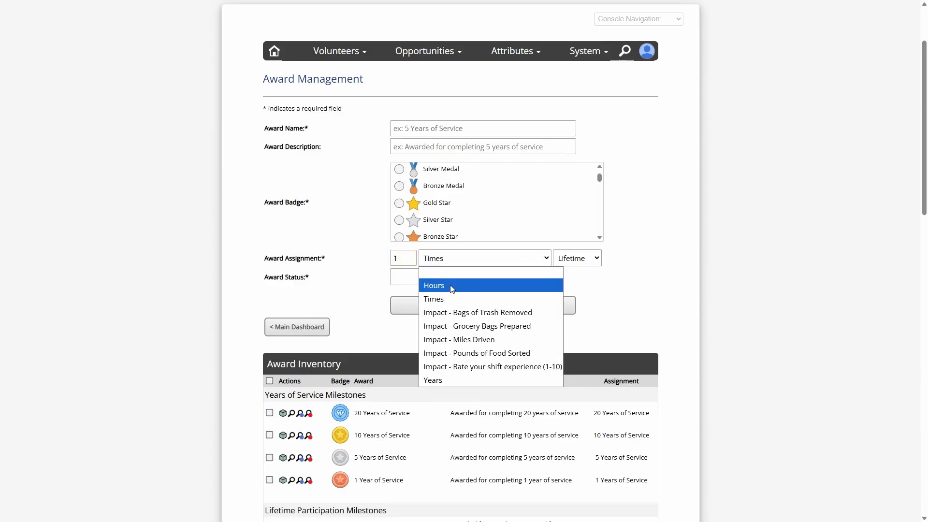
{"action": "left_click", "coordinate": [589, 259]}
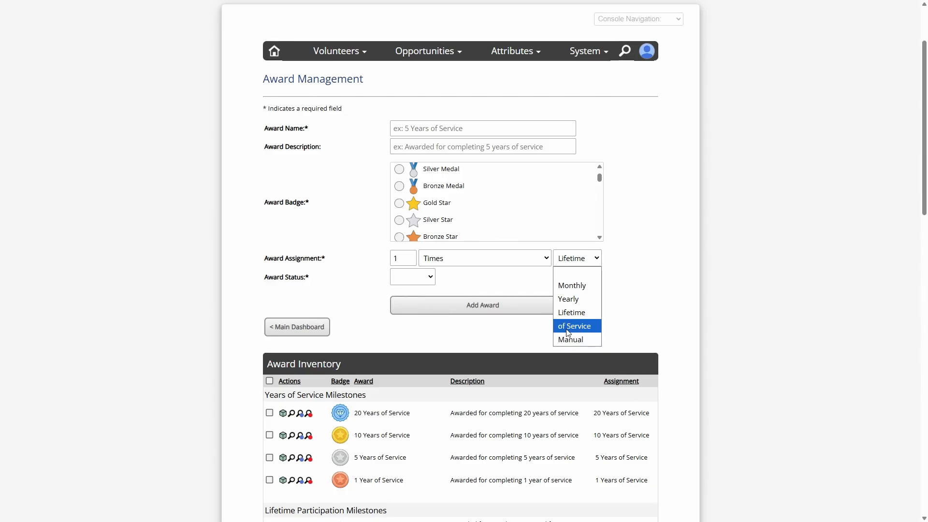
{"action": "left_click", "coordinate": [627, 266]}
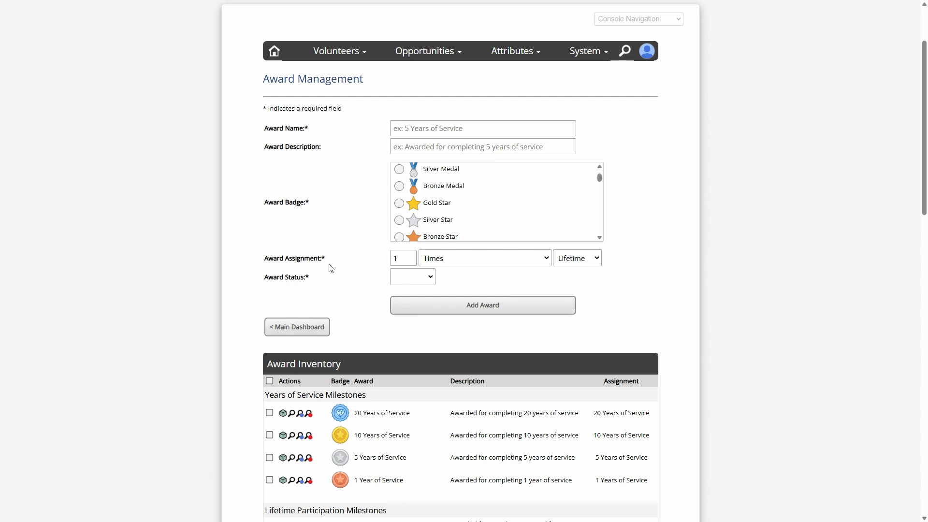
Step: Set the Award Status of the new award to Enabled
{"action": "left_click_drag", "start_coordinate": [269, 275], "coordinate": [310, 277]}
{"action": "left_click", "coordinate": [404, 277]}
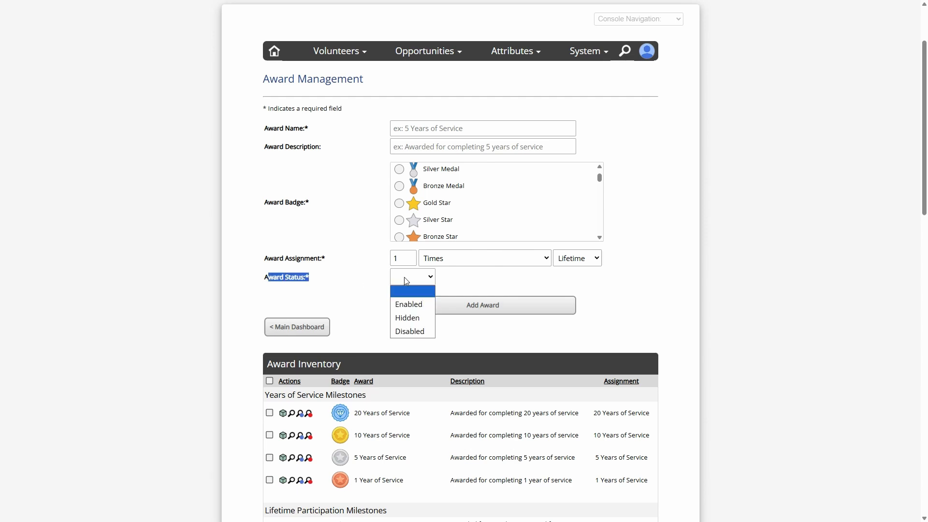
{"action": "left_click", "coordinate": [408, 303]}
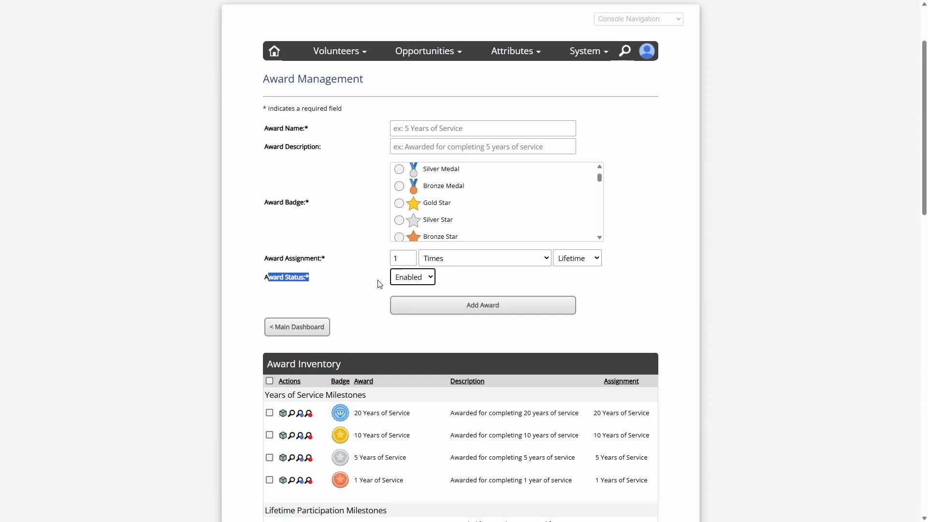
Step: Switch the Award Status to Hidden and Disabled in turn, and return it to Enabled
{"action": "left_click", "coordinate": [380, 284]}
{"action": "left_click", "coordinate": [421, 277]}
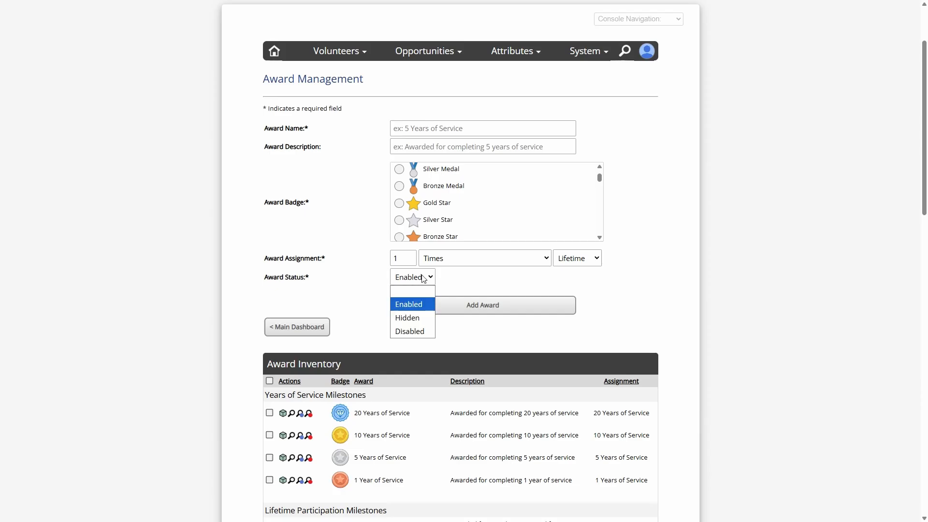
{"action": "left_click", "coordinate": [415, 318]}
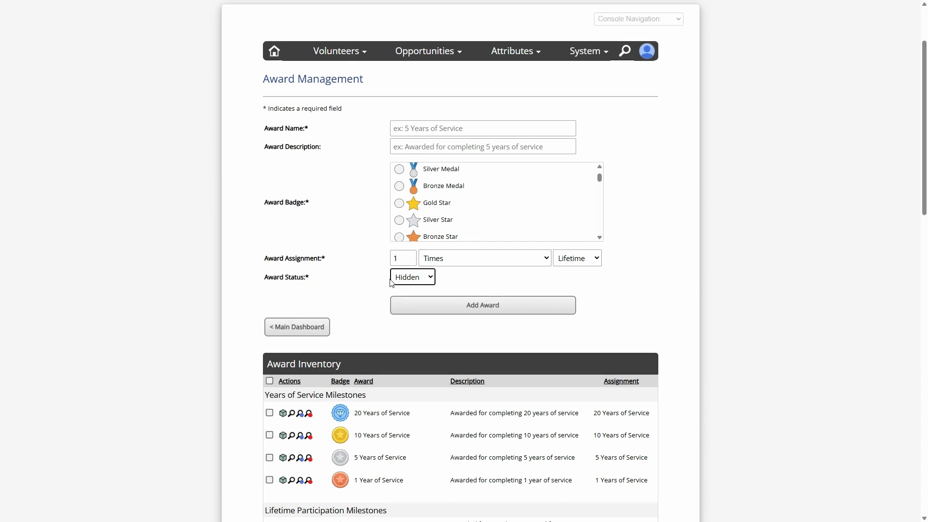
{"action": "left_click", "coordinate": [402, 279]}
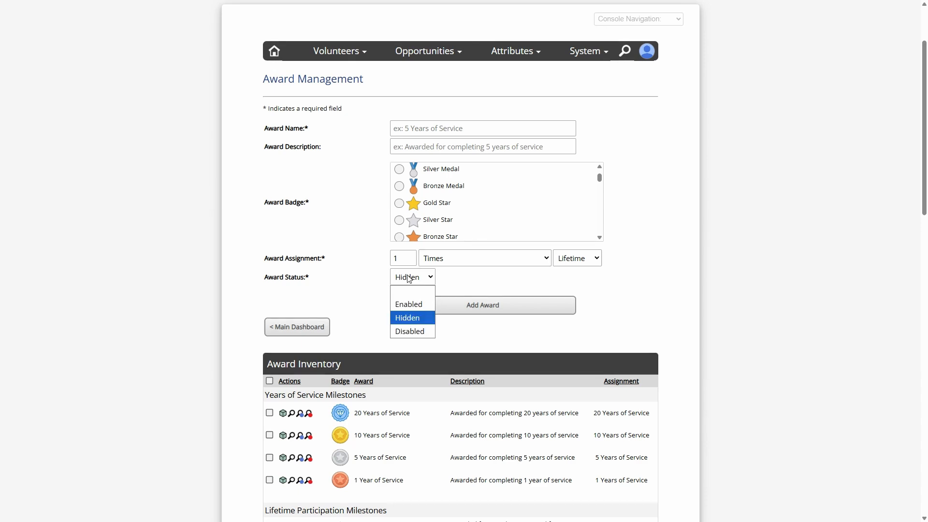
{"action": "left_click", "coordinate": [421, 335]}
{"action": "left_click", "coordinate": [422, 277]}
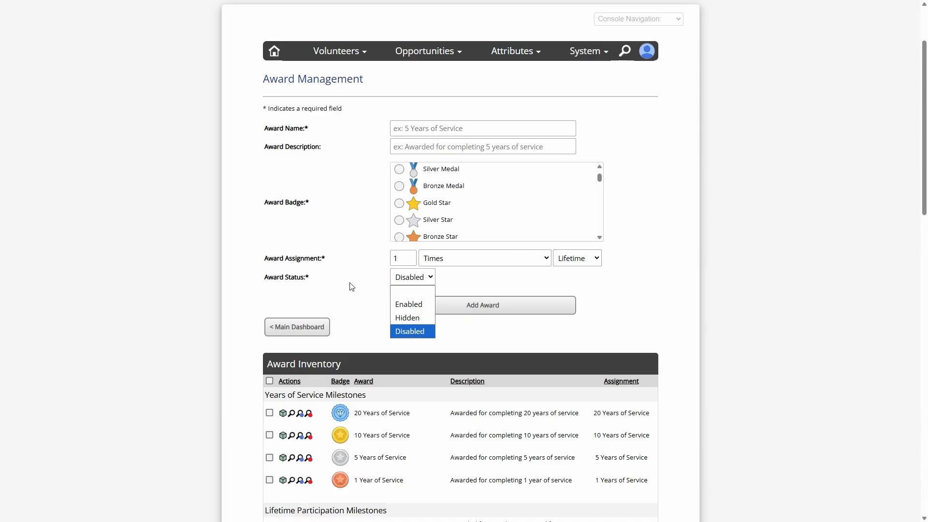
{"action": "left_click", "coordinate": [406, 304]}
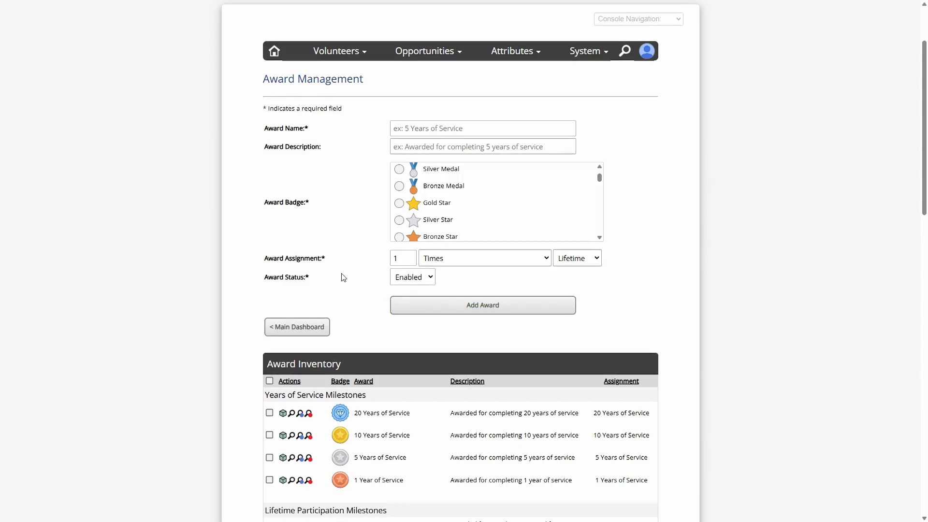
Step: Examine how the Award Inventory groups awards into Years of Service, Lifetime Participation and Yearly Participation Milestones
{"action": "scroll", "coordinate": [343, 271], "scroll_direction": "down", "scroll_amount": 2}
{"action": "scroll", "coordinate": [359, 203], "scroll_direction": "down", "scroll_amount": 2}
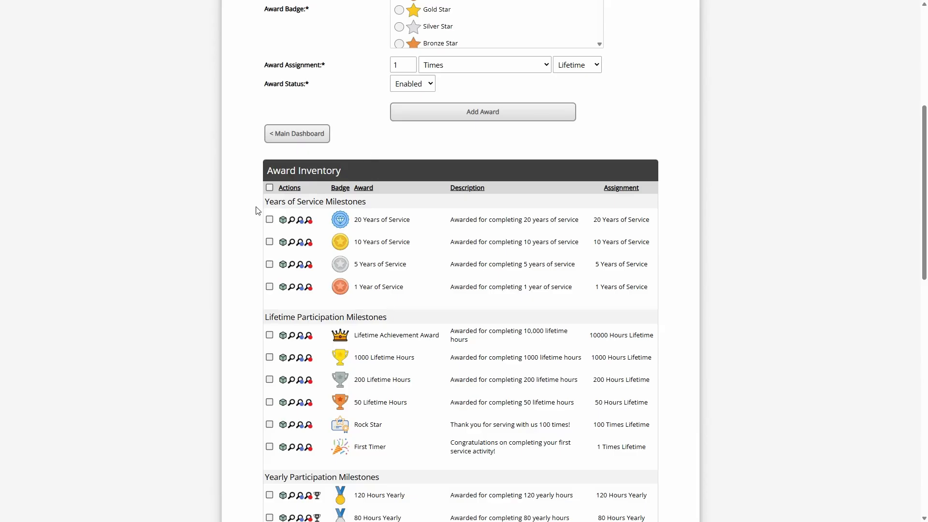
{"action": "left_click_drag", "start_coordinate": [269, 202], "coordinate": [395, 207]}
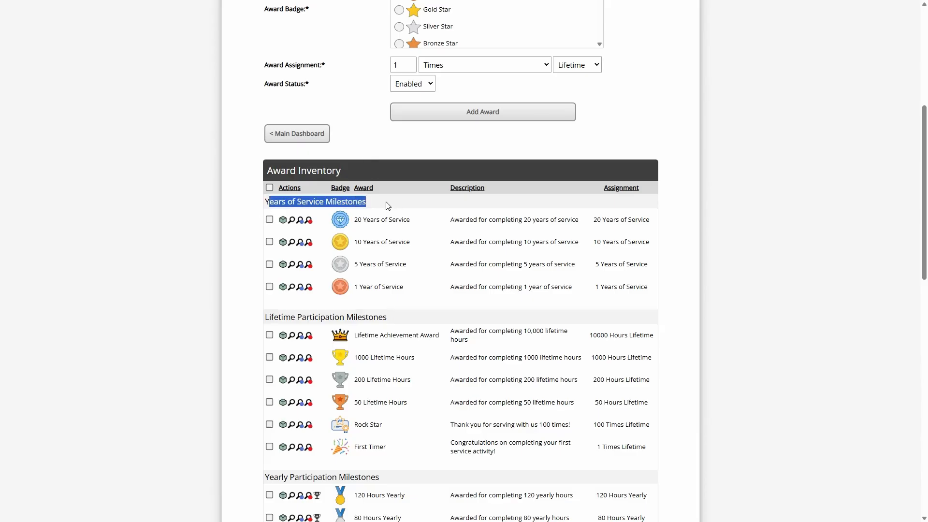
{"action": "scroll", "coordinate": [324, 232], "scroll_direction": "down", "scroll_amount": 2}
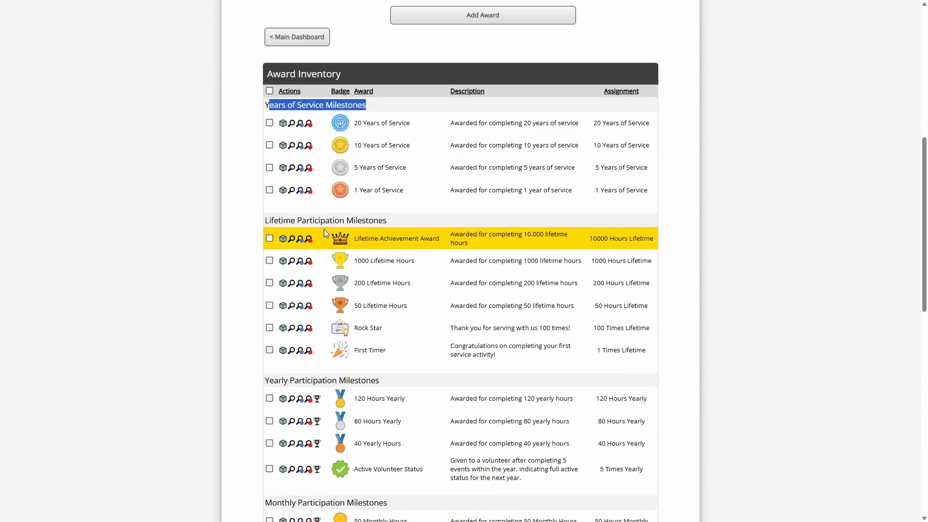
{"action": "left_click_drag", "start_coordinate": [270, 220], "coordinate": [330, 221]}
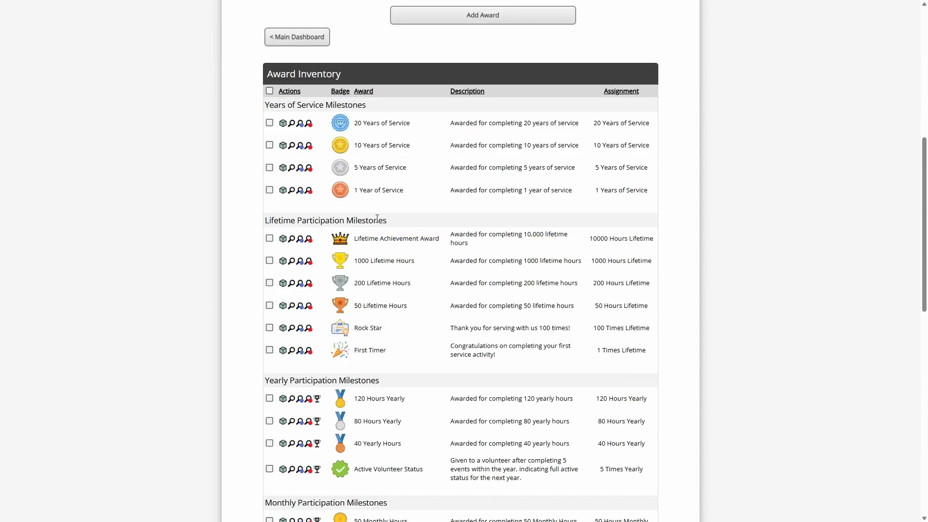
{"action": "scroll", "coordinate": [269, 175], "scroll_direction": "up", "scroll_amount": 1}
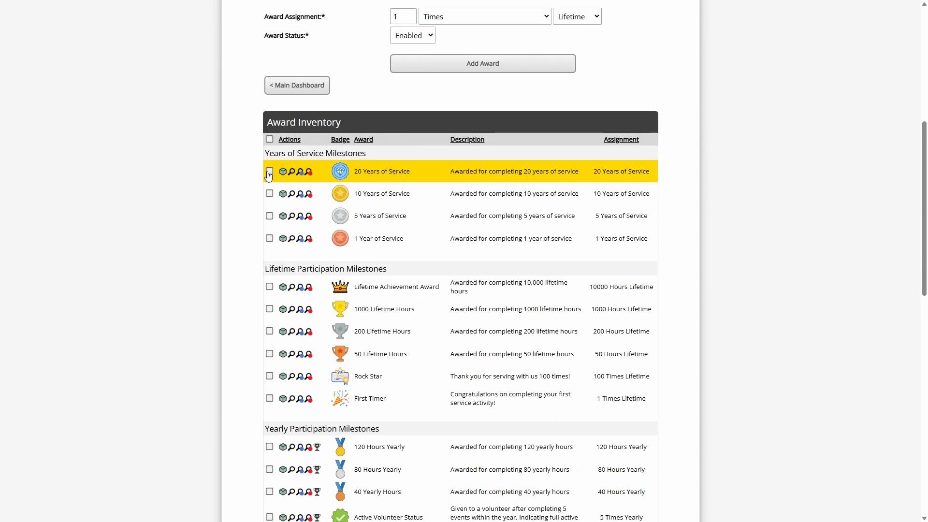
{"action": "left_click_drag", "start_coordinate": [266, 153], "coordinate": [381, 156]}
{"action": "left_click", "coordinate": [381, 155]}
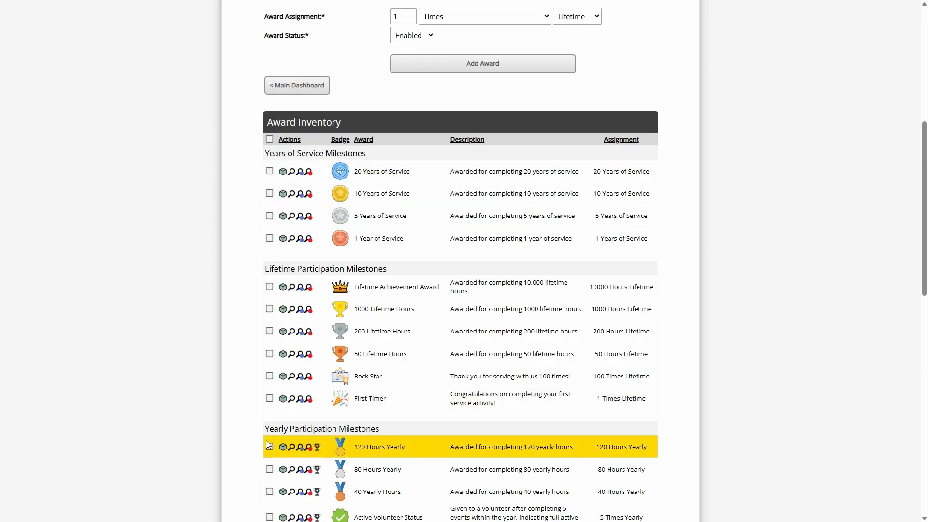
{"action": "left_click_drag", "start_coordinate": [270, 429], "coordinate": [364, 428]}
{"action": "left_click", "coordinate": [361, 426]}
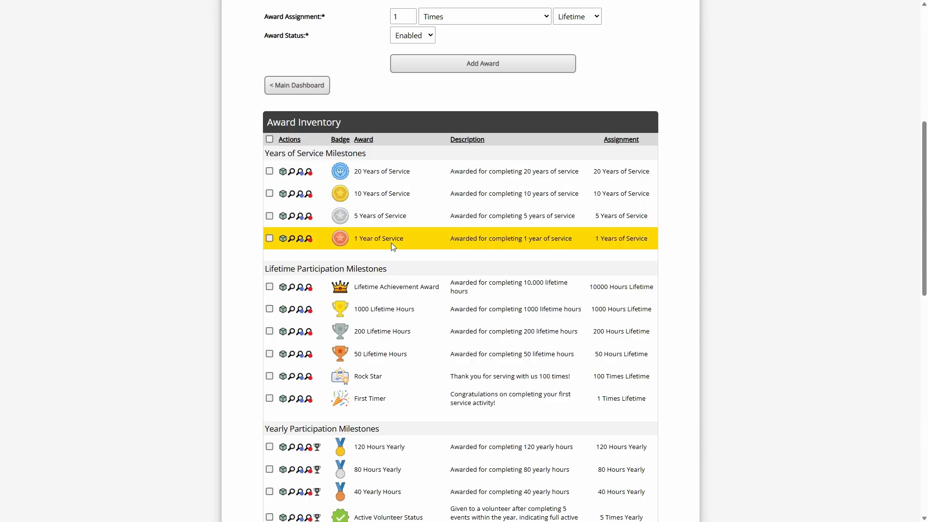
Step: Examine the descriptions and assignments of the Lifetime Participation Milestones, from First Timer to Lifetime Achievement Award
{"action": "scroll", "coordinate": [393, 244], "scroll_direction": "down", "scroll_amount": 2}
{"action": "left_click_drag", "start_coordinate": [266, 162], "coordinate": [384, 173]}
{"action": "left_click", "coordinate": [384, 173]}
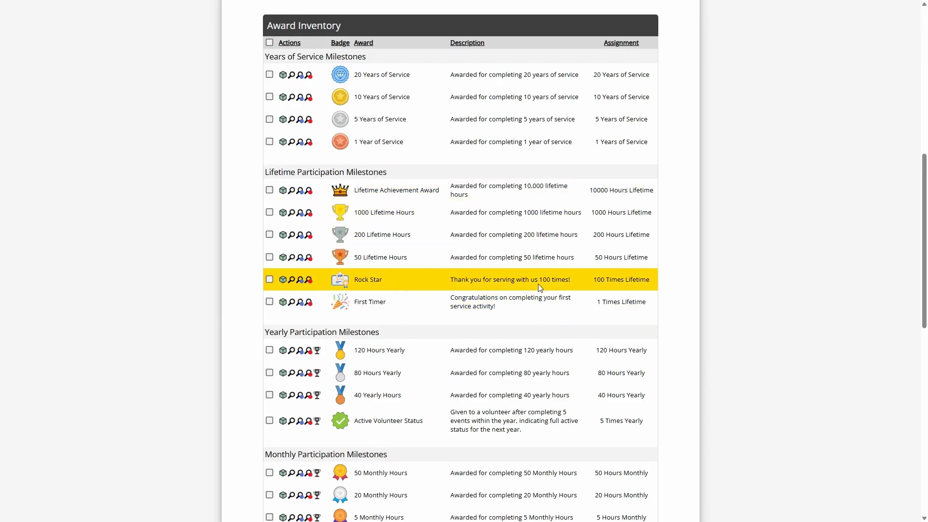
{"action": "triple_click", "coordinate": [531, 307]}
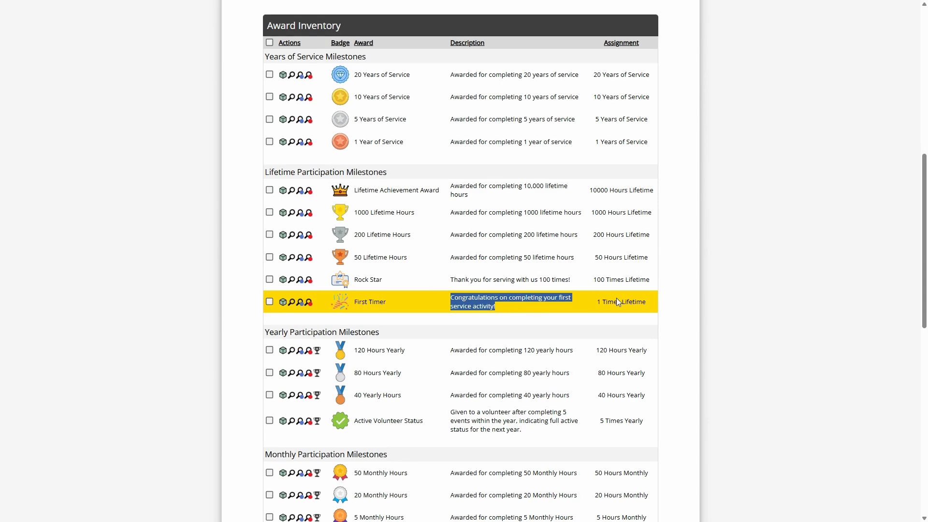
{"action": "double_click", "coordinate": [546, 280]}
{"action": "left_click_drag", "start_coordinate": [522, 257], "coordinate": [614, 235]}
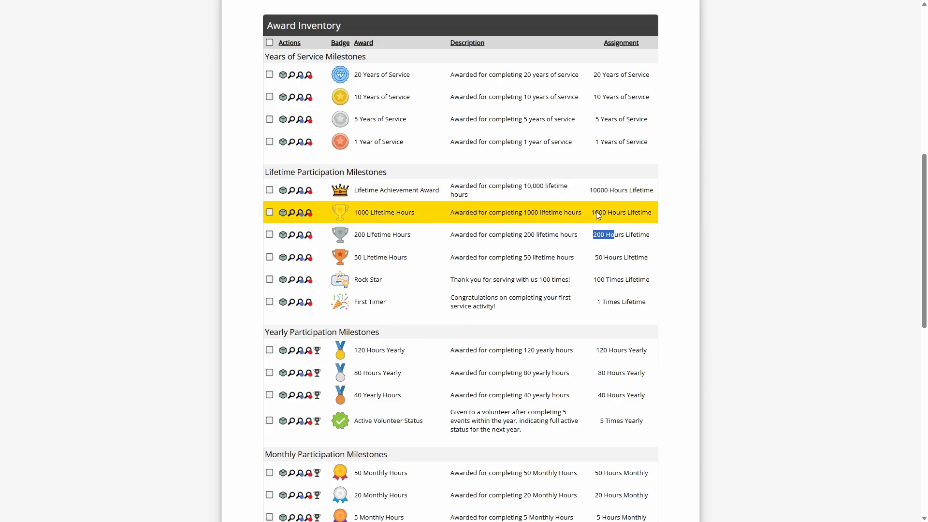
{"action": "left_click", "coordinate": [587, 190]}
{"action": "left_click", "coordinate": [624, 191]}
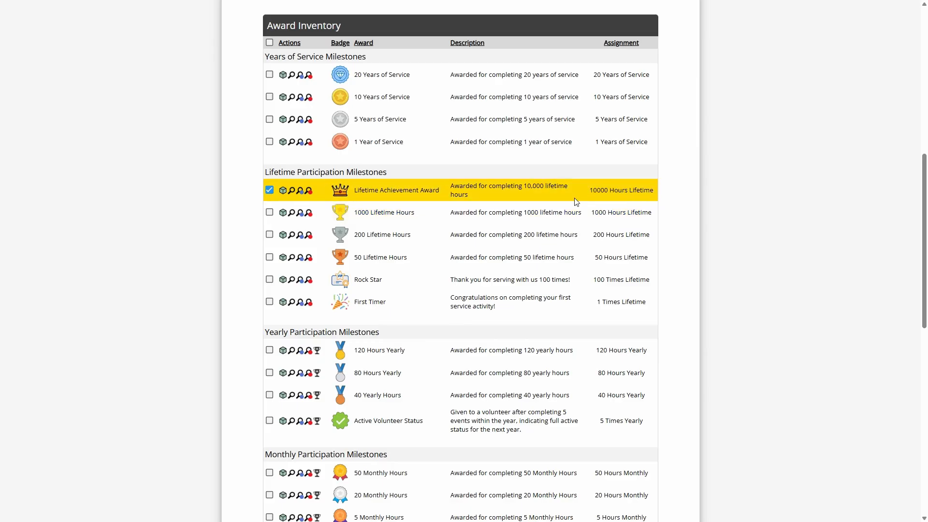
{"action": "left_click", "coordinate": [613, 187]}
{"action": "scroll", "coordinate": [515, 297], "scroll_direction": "down", "scroll_amount": 1}
{"action": "scroll", "coordinate": [480, 282], "scroll_direction": "down", "scroll_amount": 1}
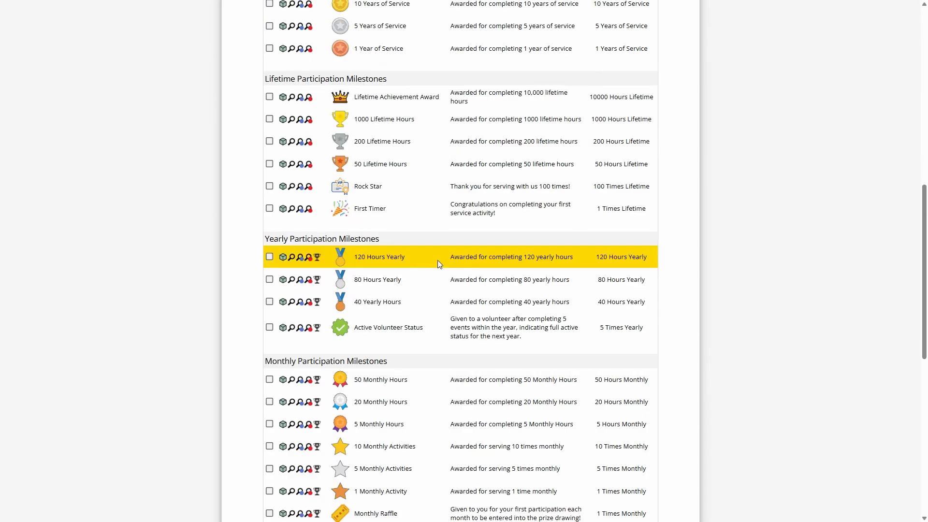
Step: Examine the Yearly and Monthly Participation Milestones sections of the Award Inventory
{"action": "left_click_drag", "start_coordinate": [274, 235], "coordinate": [358, 236]}
{"action": "left_click", "coordinate": [368, 236]}
{"action": "scroll", "coordinate": [381, 234], "scroll_direction": "down", "scroll_amount": 1}
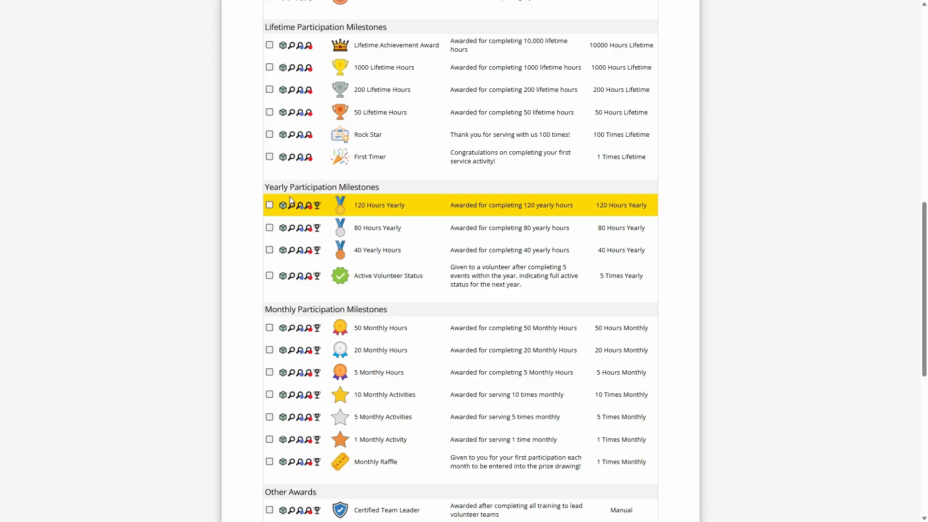
{"action": "left_click_drag", "start_coordinate": [264, 188], "coordinate": [267, 187]}
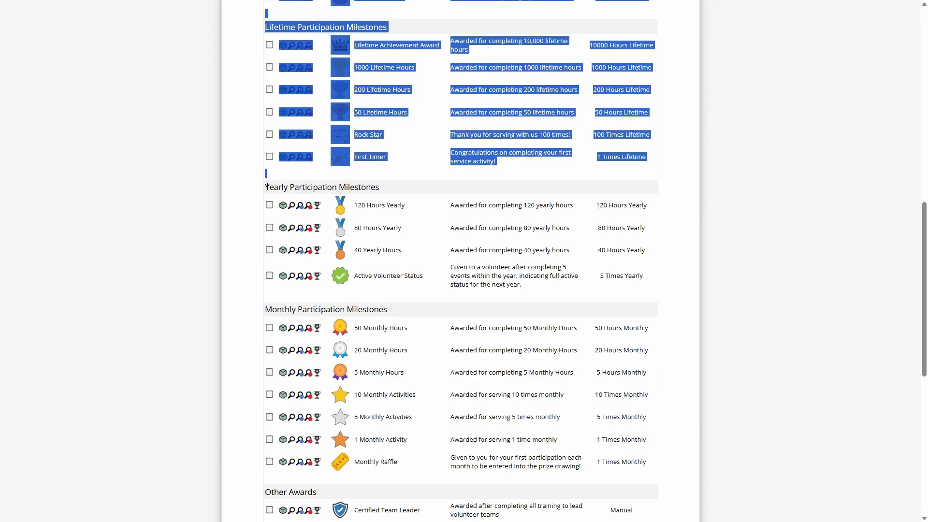
{"action": "left_click", "coordinate": [268, 188]}
{"action": "left_click_drag", "start_coordinate": [265, 310], "coordinate": [322, 309]}
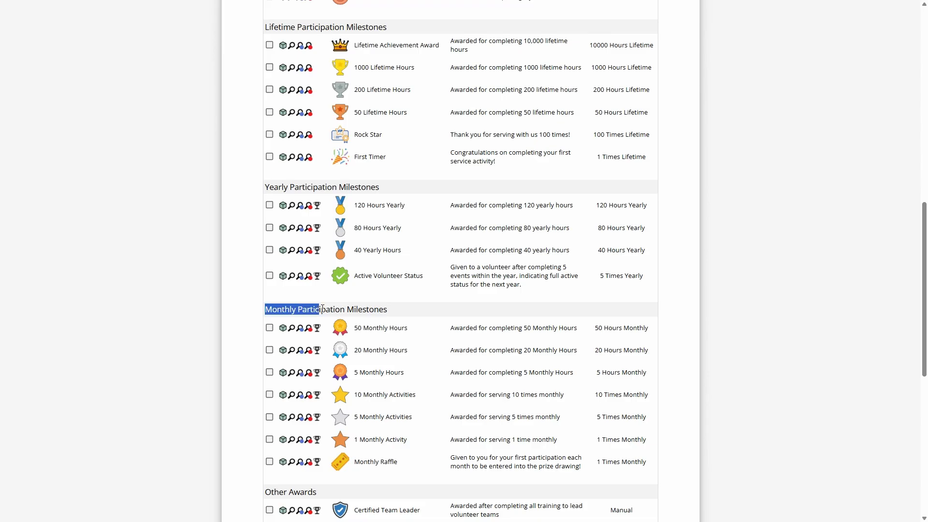
{"action": "left_click", "coordinate": [327, 188]}
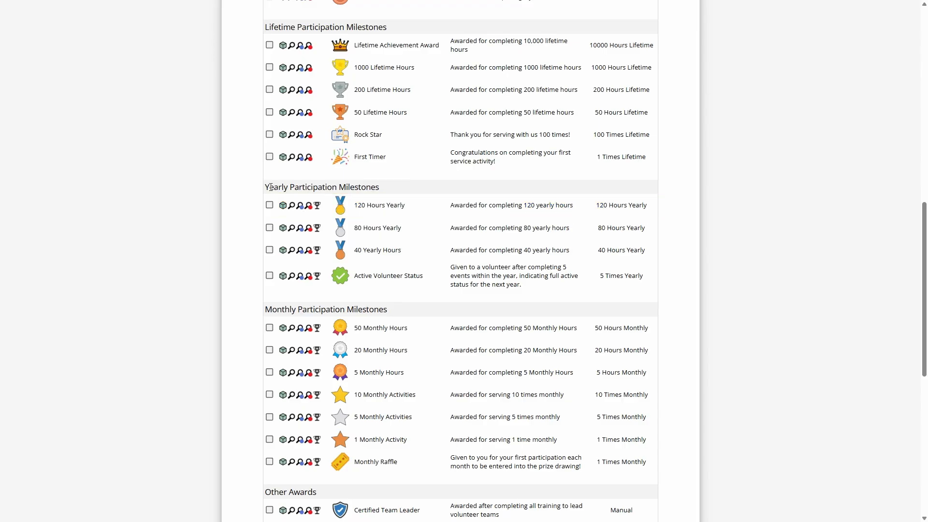
{"action": "left_click_drag", "start_coordinate": [274, 187], "coordinate": [346, 187]}
{"action": "left_click", "coordinate": [369, 187]}
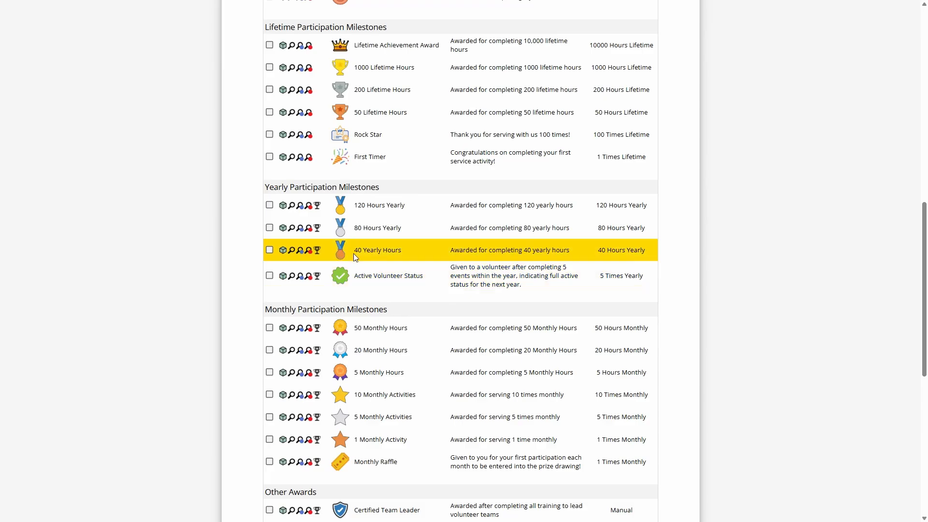
Step: Open Process Award Assignment for the 40 Yearly Hours award and set the processing date to 04/22/2025
{"action": "left_click", "coordinate": [404, 252]}
{"action": "left_click_drag", "start_coordinate": [356, 252], "coordinate": [402, 251]}
{"action": "left_click", "coordinate": [402, 252]}
{"action": "left_click", "coordinate": [317, 253]}
{"action": "left_click", "coordinate": [444, 276]}
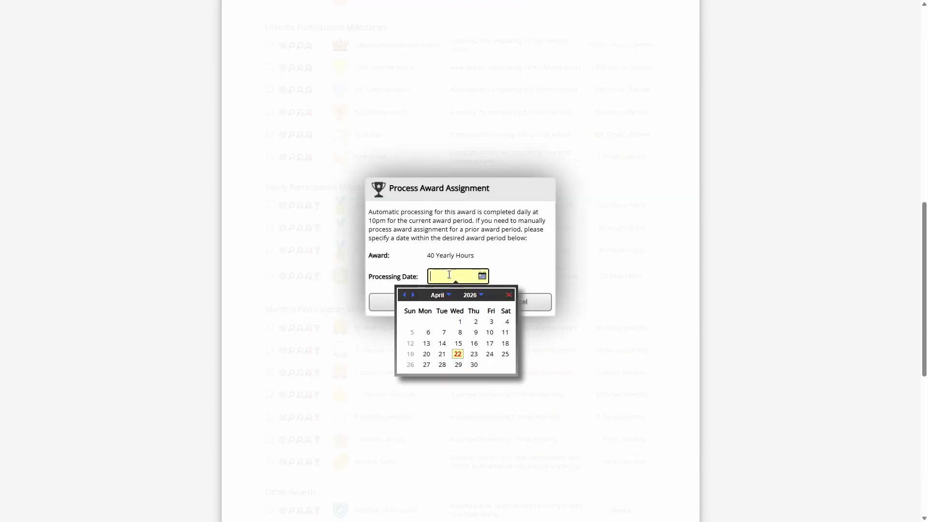
{"action": "left_click", "coordinate": [477, 301]}
{"action": "left_click", "coordinate": [471, 348]}
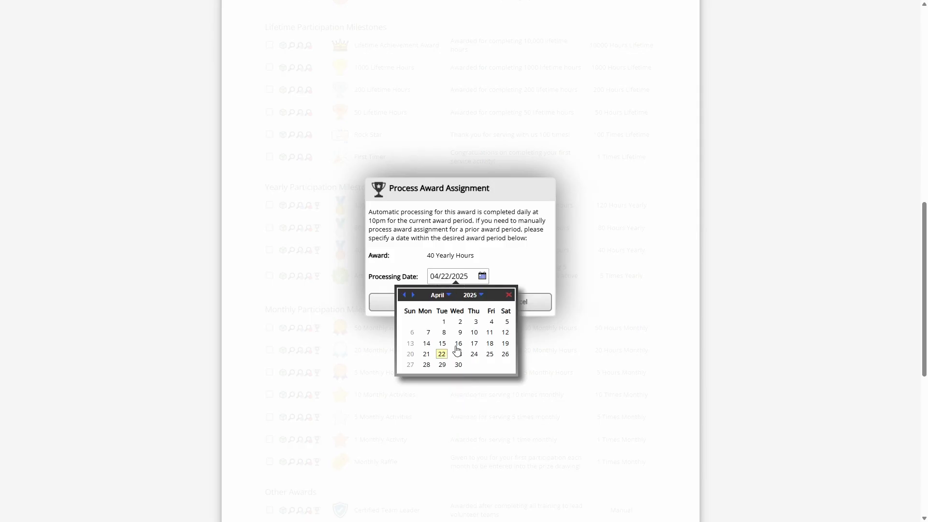
{"action": "left_click", "coordinate": [458, 354]}
{"action": "left_click_drag", "start_coordinate": [470, 277], "coordinate": [461, 279]}
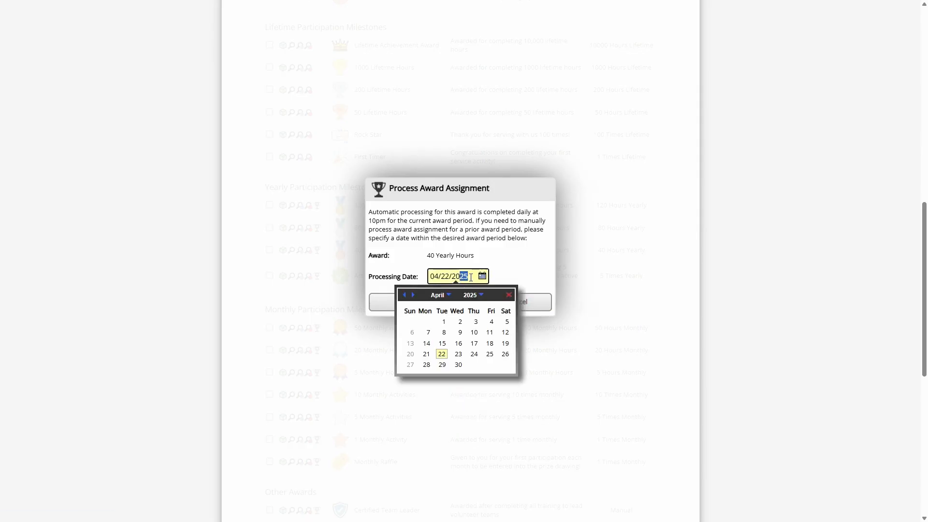
{"action": "left_click", "coordinate": [483, 260]}
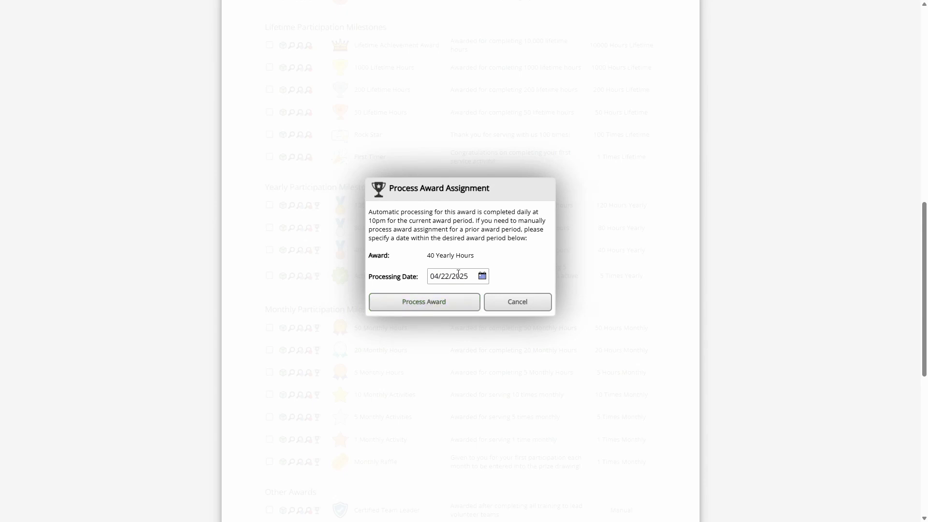
{"action": "left_click_drag", "start_coordinate": [451, 277], "coordinate": [408, 274]}
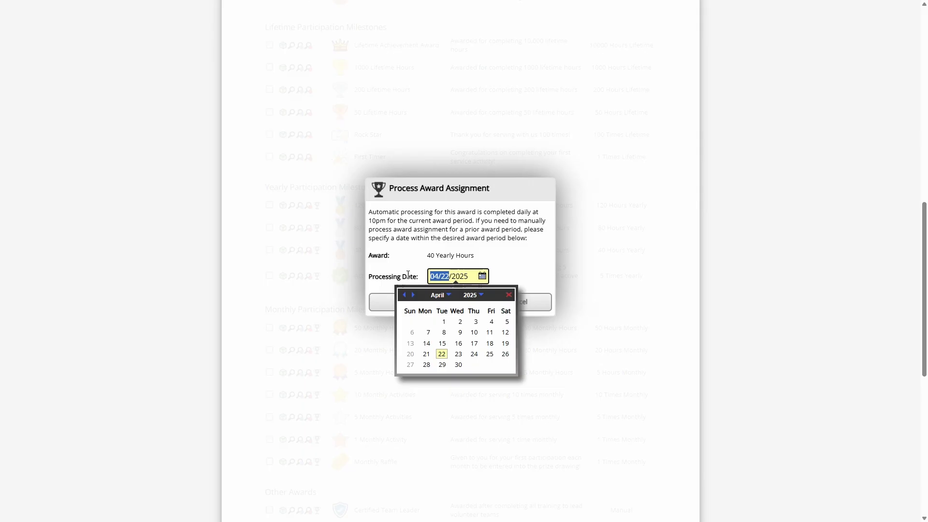
{"action": "left_click", "coordinate": [455, 276]}
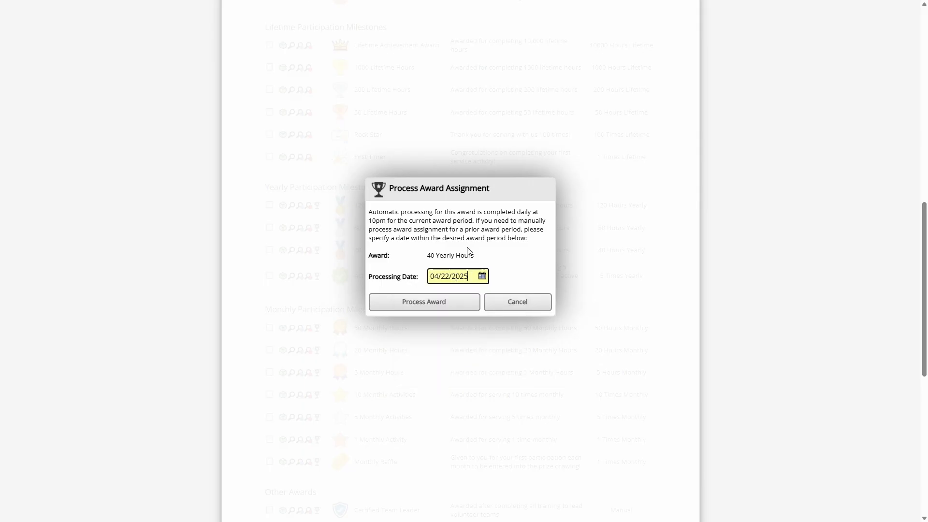
Step: Process the 40 Yearly Hours award assignment for the award period containing 04/22/2025
{"action": "double_click", "coordinate": [445, 256]}
{"action": "left_click", "coordinate": [473, 255]}
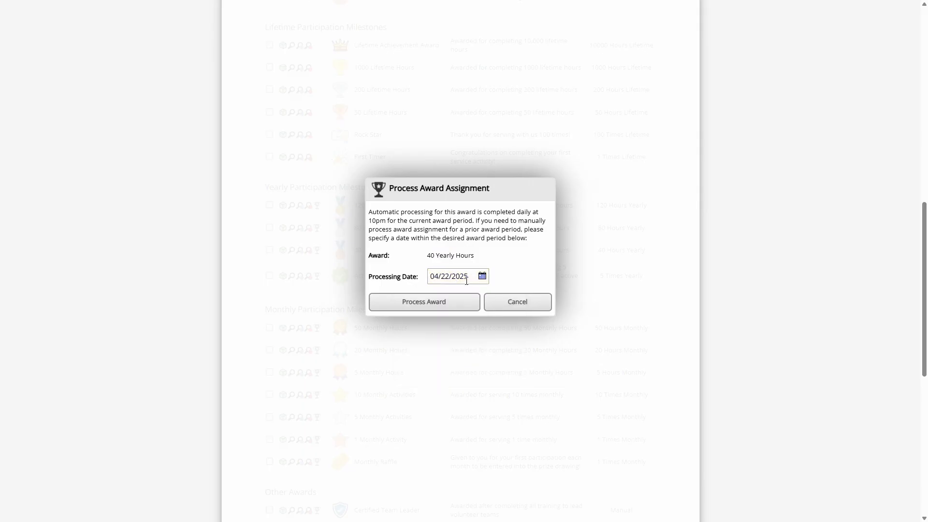
{"action": "left_click_drag", "start_coordinate": [468, 280], "coordinate": [464, 279]}
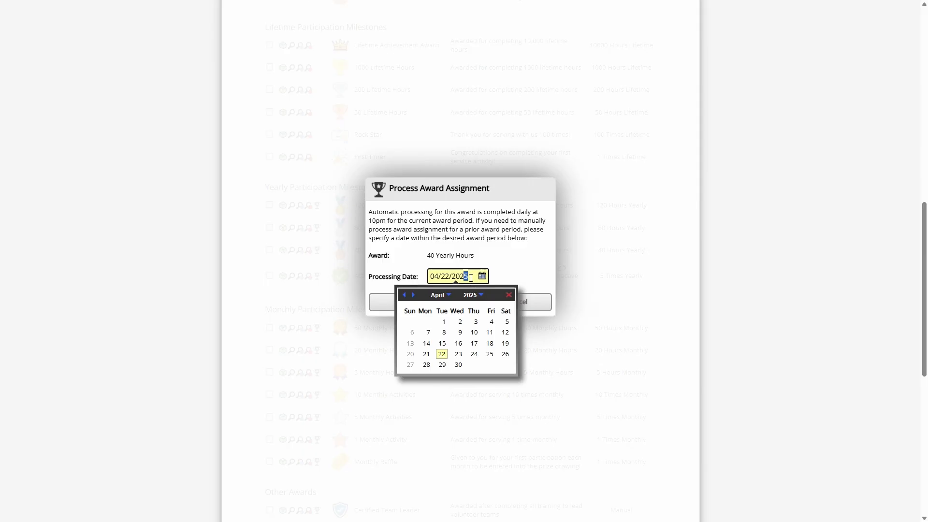
{"action": "left_click", "coordinate": [490, 263]}
{"action": "left_click", "coordinate": [442, 302]}
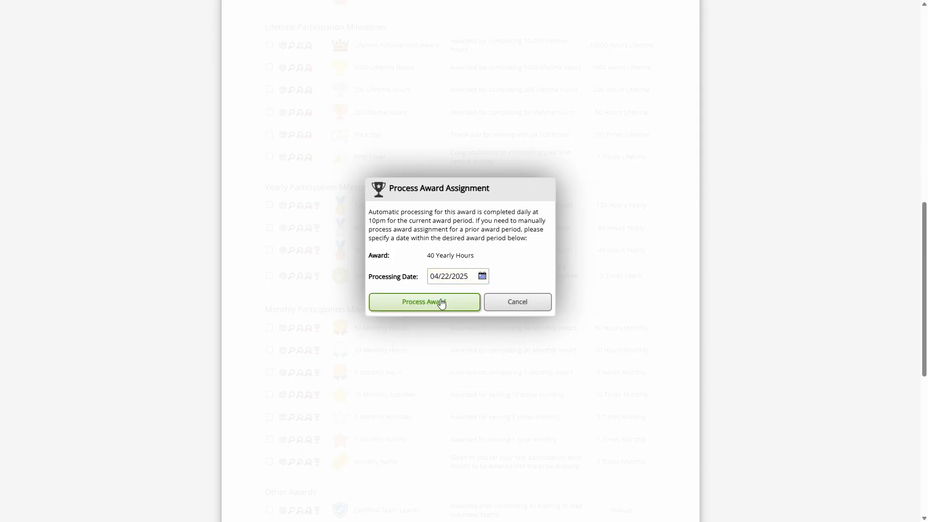
Step: Examine the Yearly Participation Milestones, focusing on the Active Volunteer Status award's description and assignment
{"action": "scroll", "coordinate": [422, 283], "scroll_direction": "down", "scroll_amount": 10}
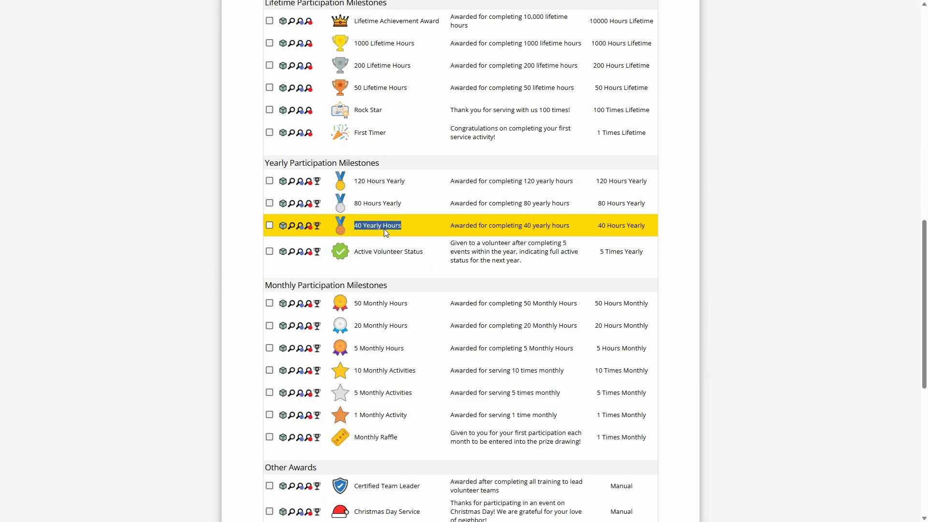
{"action": "left_click_drag", "start_coordinate": [265, 163], "coordinate": [299, 286]}
{"action": "left_click", "coordinate": [299, 286]}
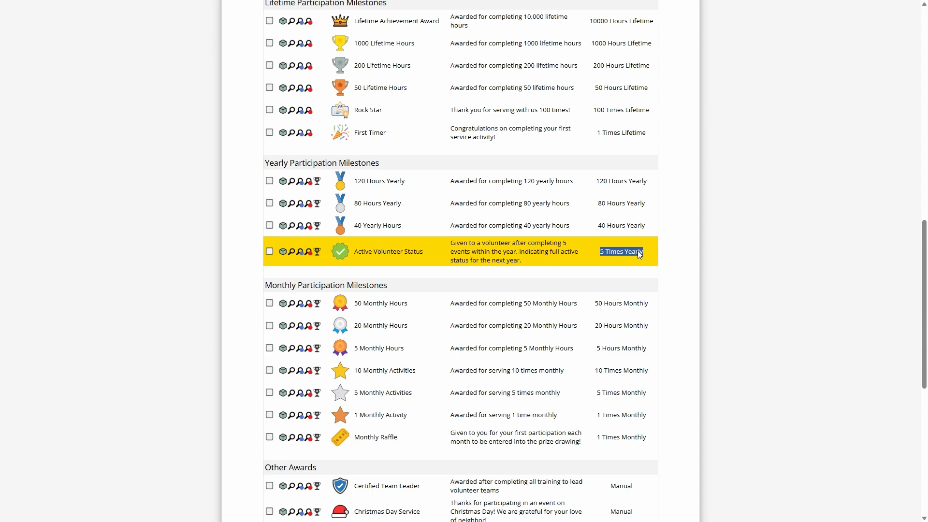
{"action": "left_click", "coordinate": [487, 254]}
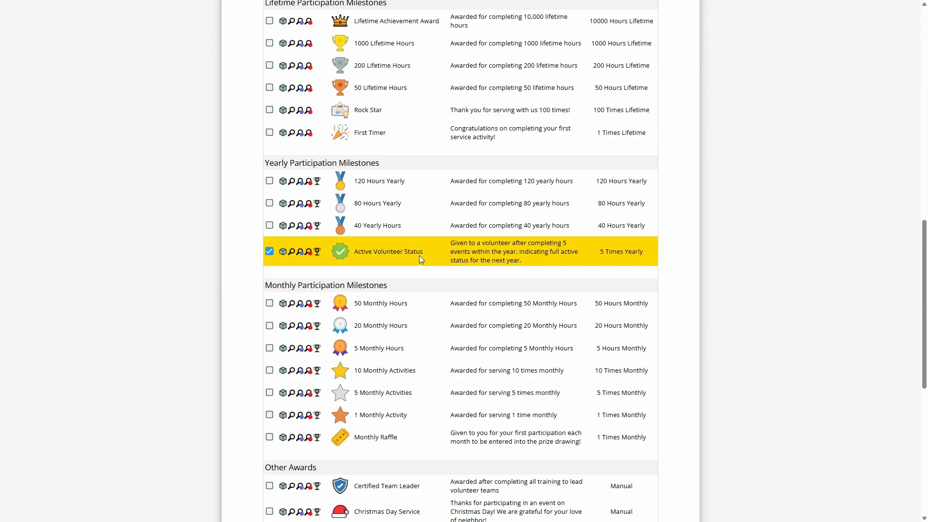
Step: Go to Advanced Volunteer Search and expand the Volunteer Participation Options
{"action": "scroll", "coordinate": [433, 258], "scroll_direction": "up", "scroll_amount": 15}
{"action": "left_click", "coordinate": [353, 148]}
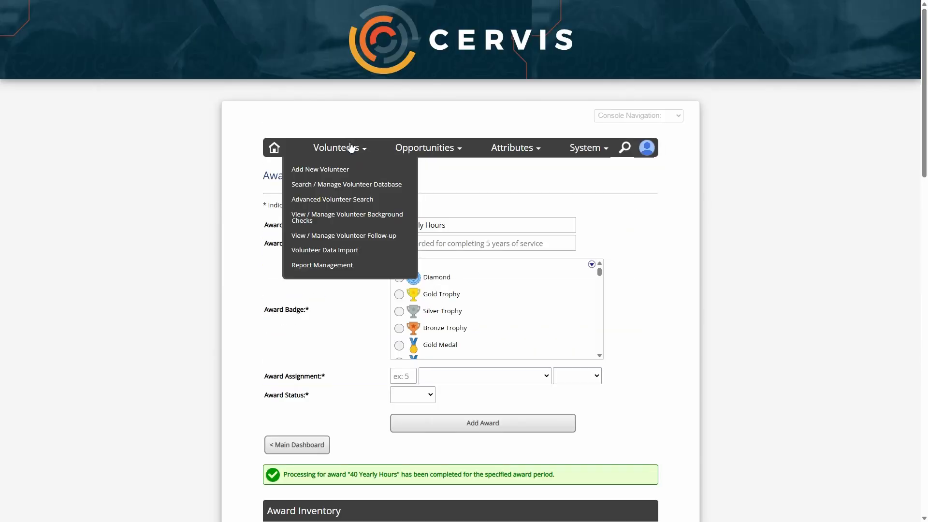
{"action": "left_click", "coordinate": [344, 200]}
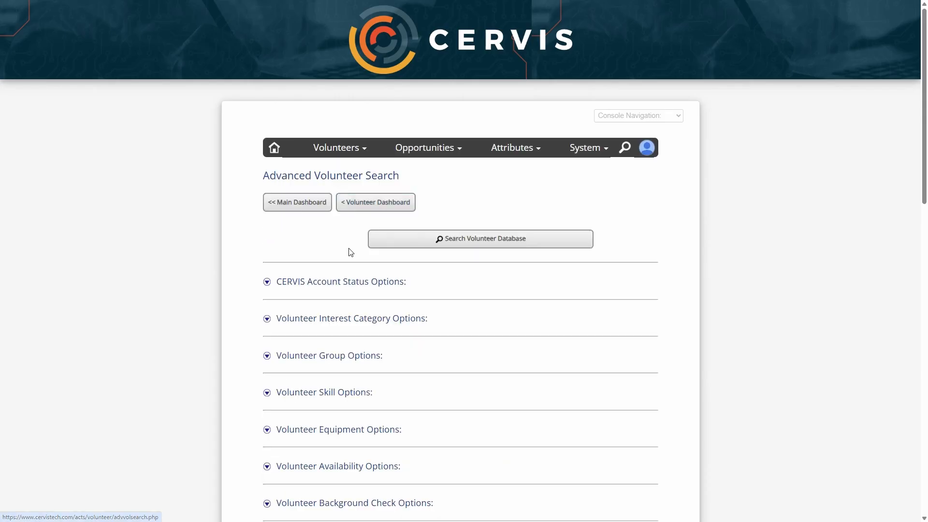
{"action": "scroll", "coordinate": [356, 281], "scroll_direction": "down", "scroll_amount": 10}
{"action": "scroll", "coordinate": [356, 280], "scroll_direction": "down", "scroll_amount": 5}
{"action": "left_click", "coordinate": [358, 162]}
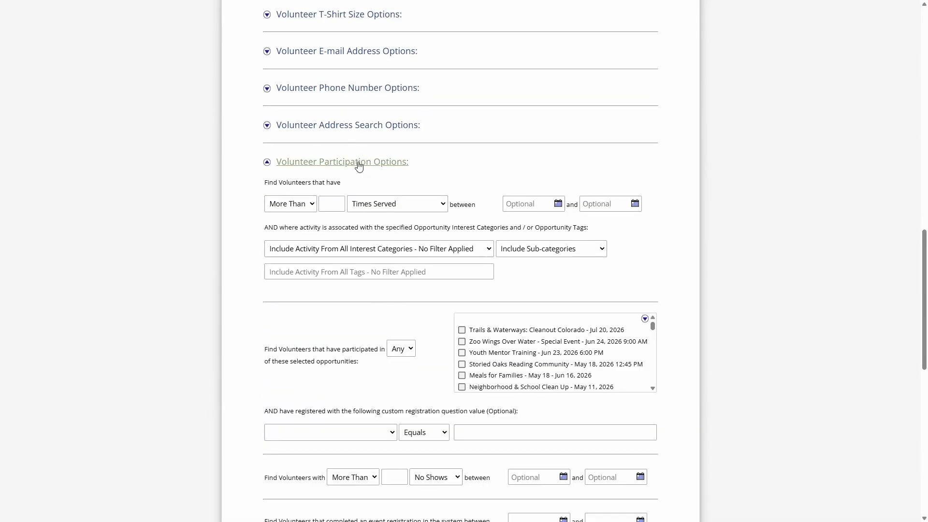
Step: Set the participation filter to find volunteers with between 0 and 5 times served
{"action": "left_click", "coordinate": [312, 207]}
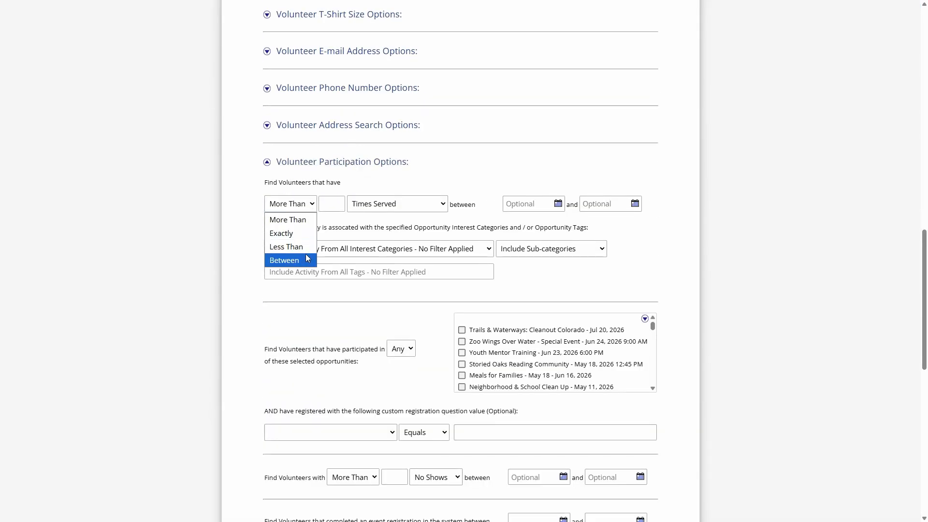
{"action": "left_click", "coordinate": [306, 253]}
{"action": "left_click", "coordinate": [341, 201]}
{"action": "type", "text": "0"}
{"action": "left_click", "coordinate": [374, 204]}
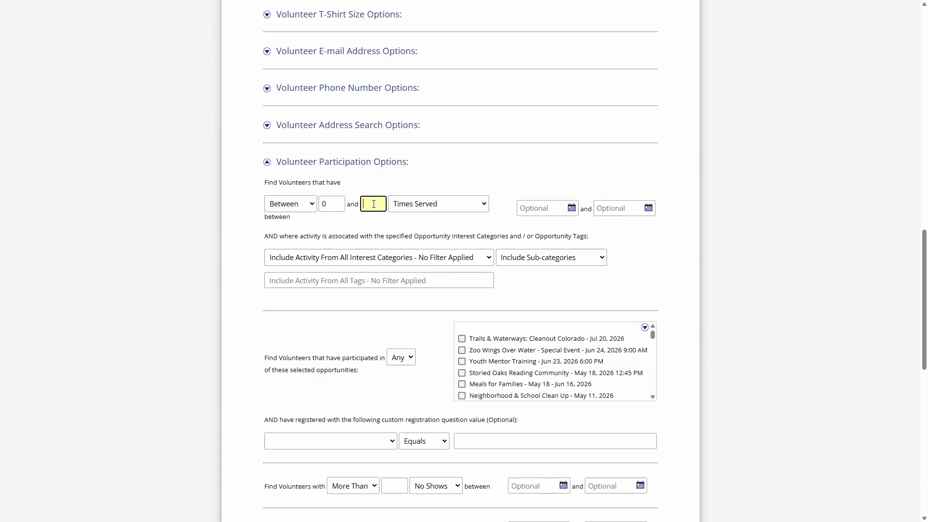
{"action": "type", "text": "5"}
Step: Change the participation filter to find volunteers with more than 4 times served
{"action": "left_click", "coordinate": [311, 204]}
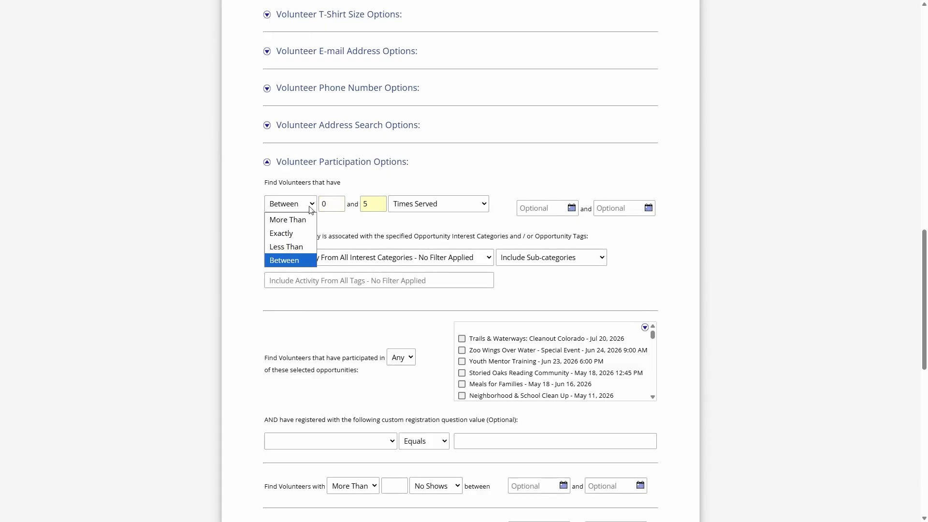
{"action": "left_click", "coordinate": [287, 219]}
{"action": "key", "text": "BackSpace"}
{"action": "type", "text": "4"}
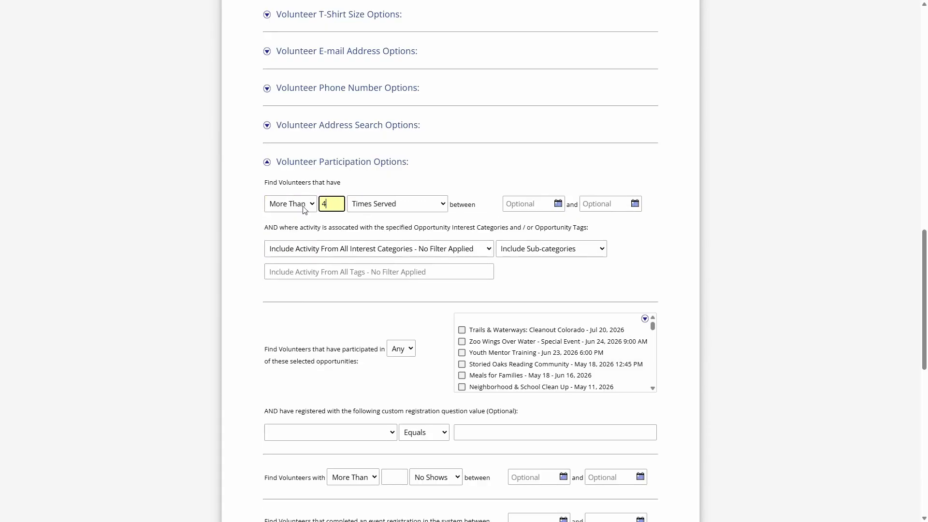
Step: Change the participation filter to less than 5 times served and check its optional start date calendar
{"action": "left_click", "coordinate": [303, 206]}
{"action": "left_click", "coordinate": [300, 244]}
{"action": "type", "text": "5"}
{"action": "left_click", "coordinate": [524, 204]}
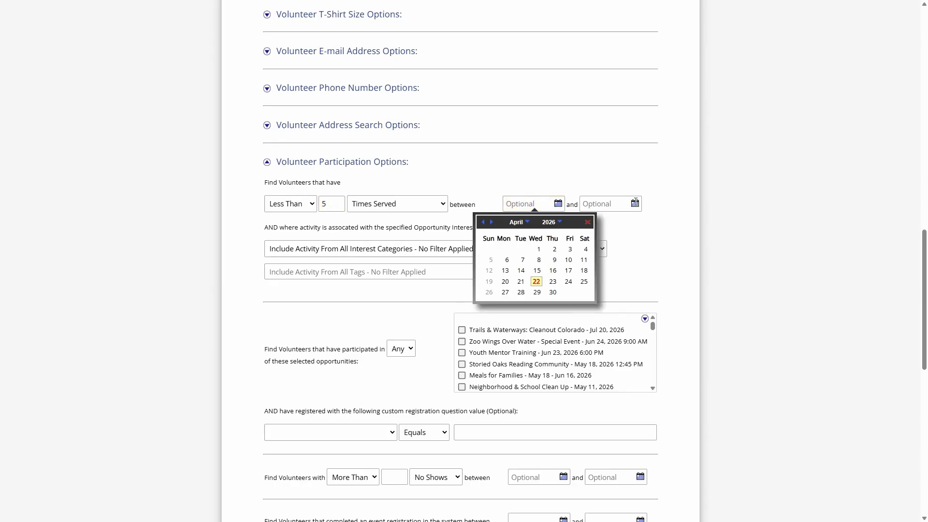
{"action": "left_click", "coordinate": [460, 170]}
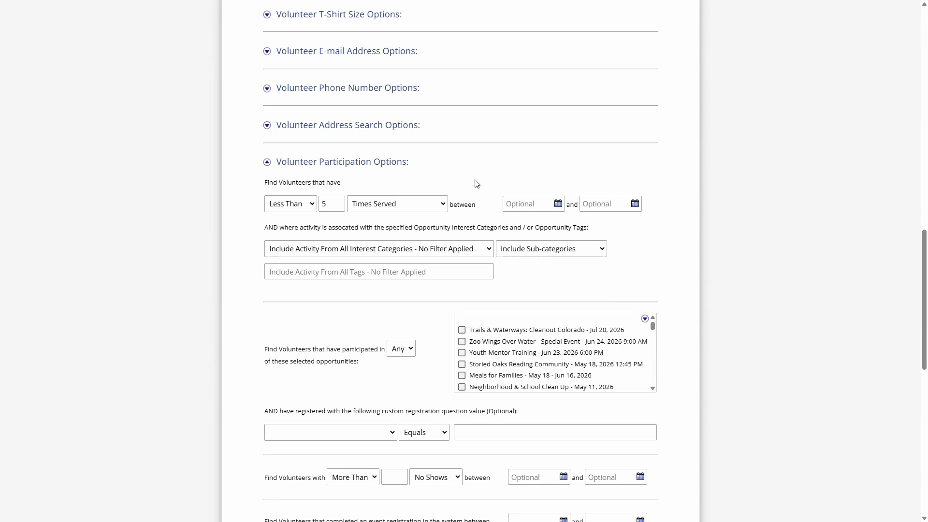
Step: Return to Award Inventory Management by way of the main dashboard
{"action": "scroll", "coordinate": [346, 346], "scroll_direction": "down", "scroll_amount": 10}
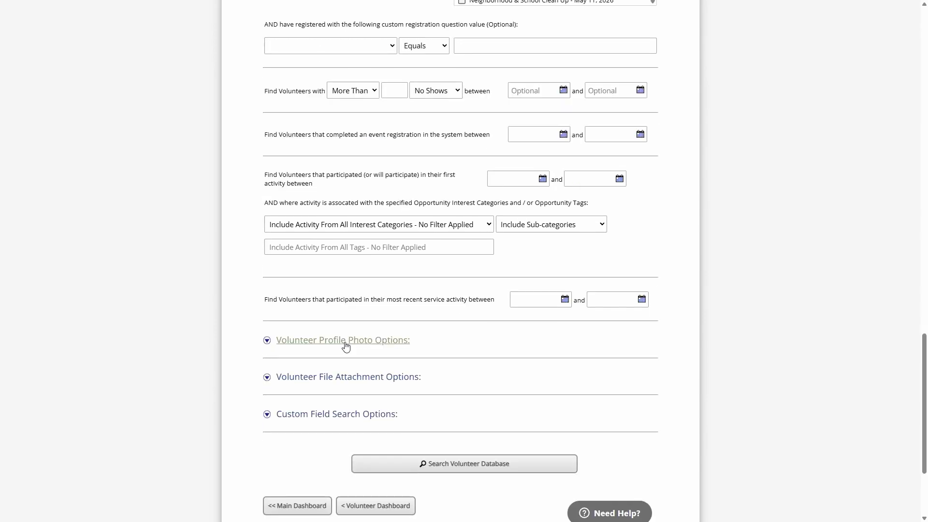
{"action": "left_click", "coordinate": [316, 358]}
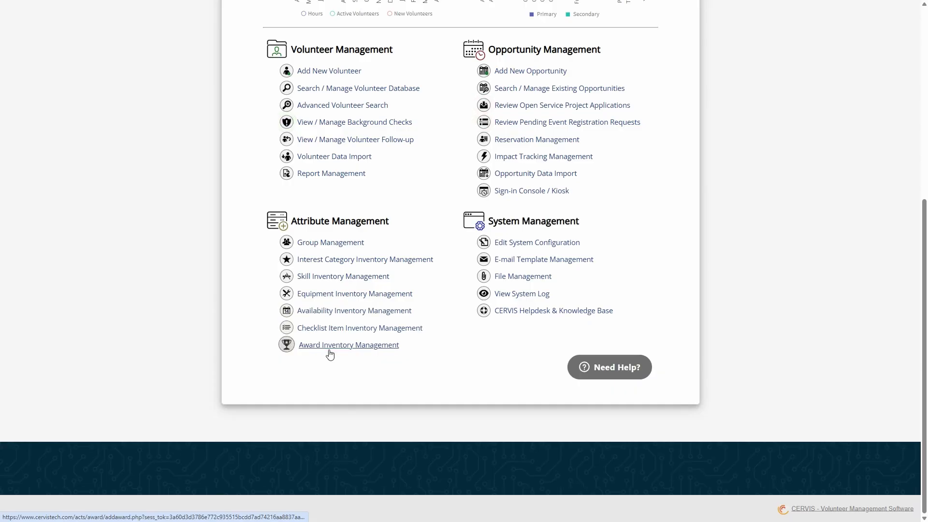
{"action": "left_click", "coordinate": [327, 351]}
{"action": "scroll", "coordinate": [385, 351], "scroll_direction": "down", "scroll_amount": 2}
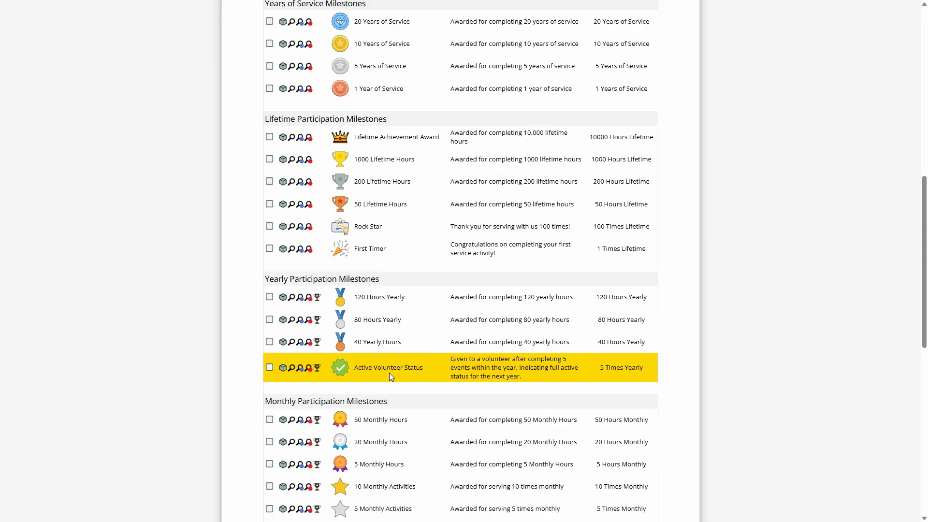
Step: Examine the Yearly and Monthly Participation Milestones in the Award Inventory, focusing on the Monthly Raffle award
{"action": "scroll", "coordinate": [392, 376], "scroll_direction": "up", "scroll_amount": 10}
{"action": "left_click", "coordinate": [353, 148]}
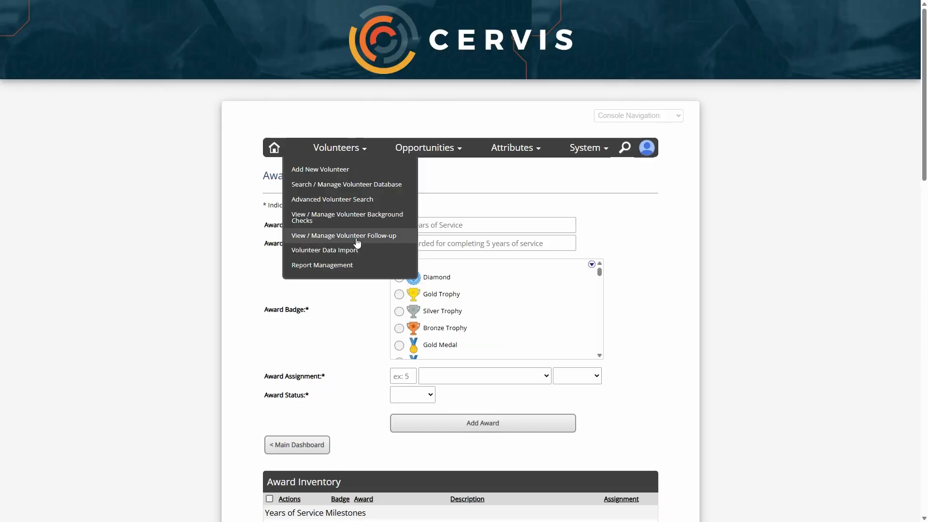
{"action": "scroll", "coordinate": [238, 276], "scroll_direction": "down", "scroll_amount": 12}
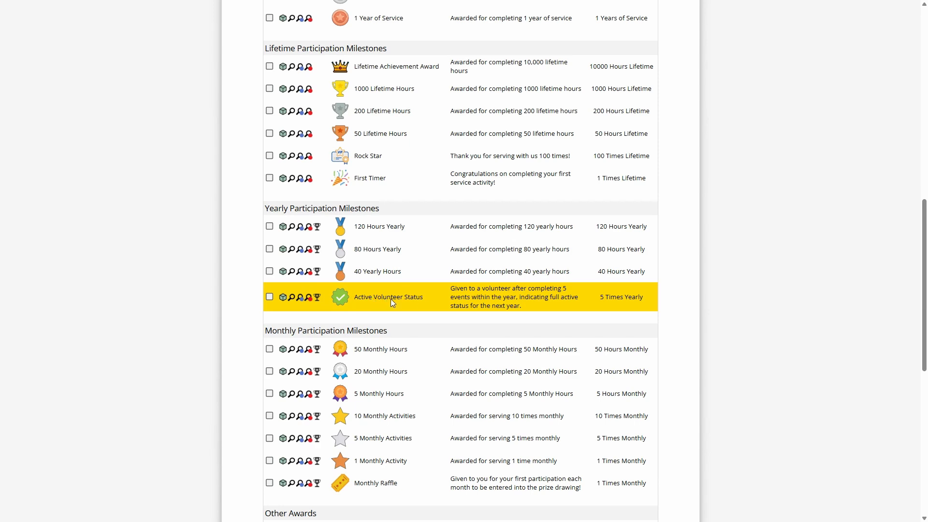
{"action": "scroll", "coordinate": [255, 270], "scroll_direction": "down", "scroll_amount": 2}
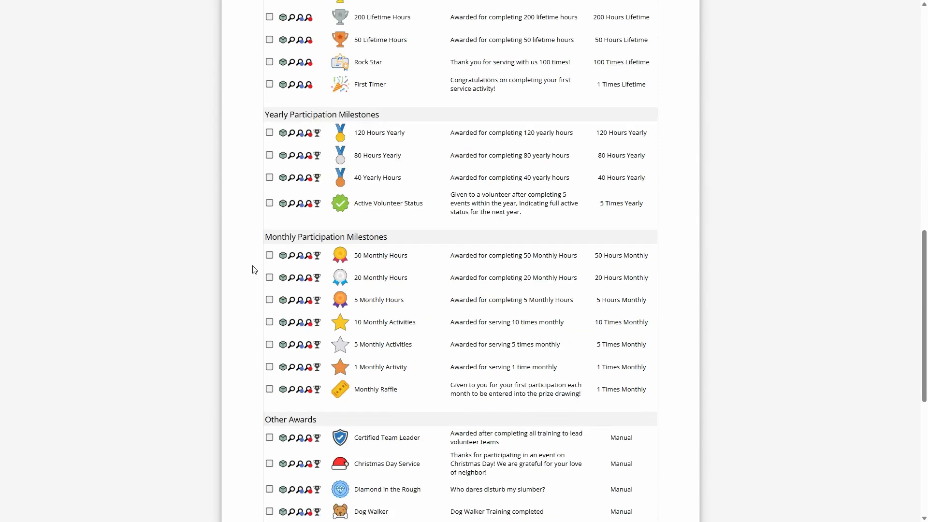
{"action": "left_click_drag", "start_coordinate": [265, 234], "coordinate": [390, 238]}
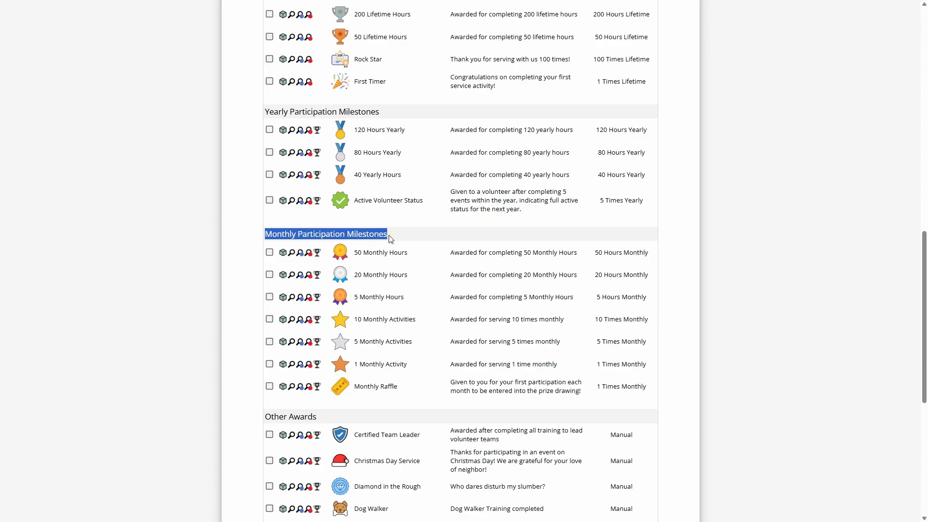
{"action": "scroll", "coordinate": [385, 179], "scroll_direction": "down", "scroll_amount": 2}
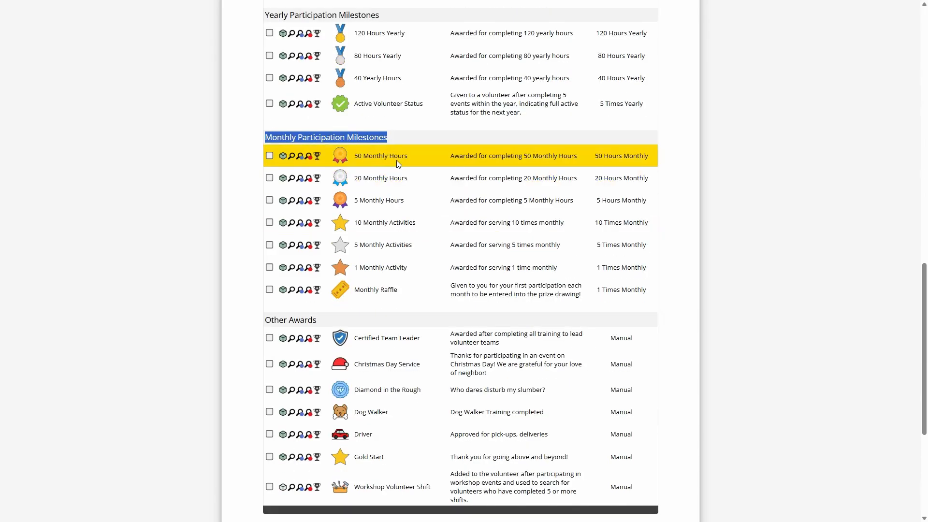
{"action": "scroll", "coordinate": [398, 158], "scroll_direction": "up", "scroll_amount": 1}
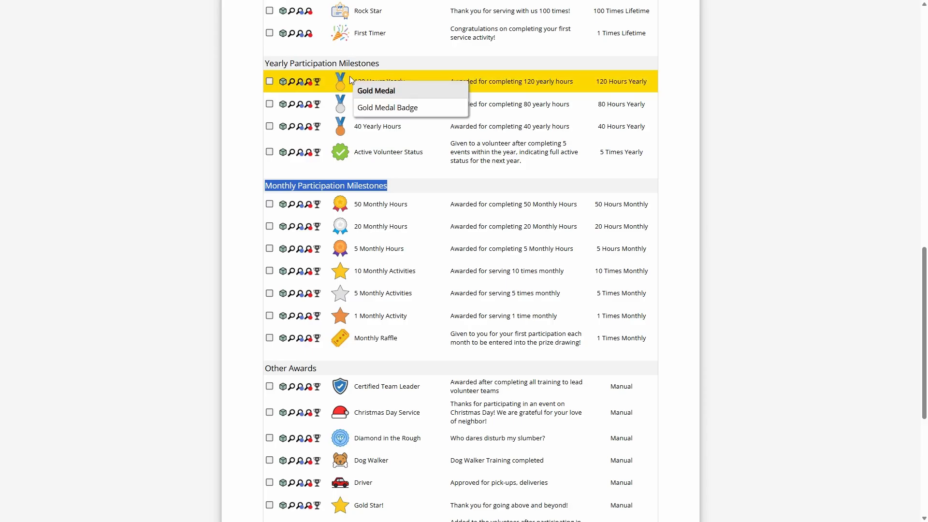
{"action": "scroll", "coordinate": [424, 170], "scroll_direction": "down", "scroll_amount": 1}
{"action": "scroll", "coordinate": [424, 170], "scroll_direction": "down", "scroll_amount": 2}
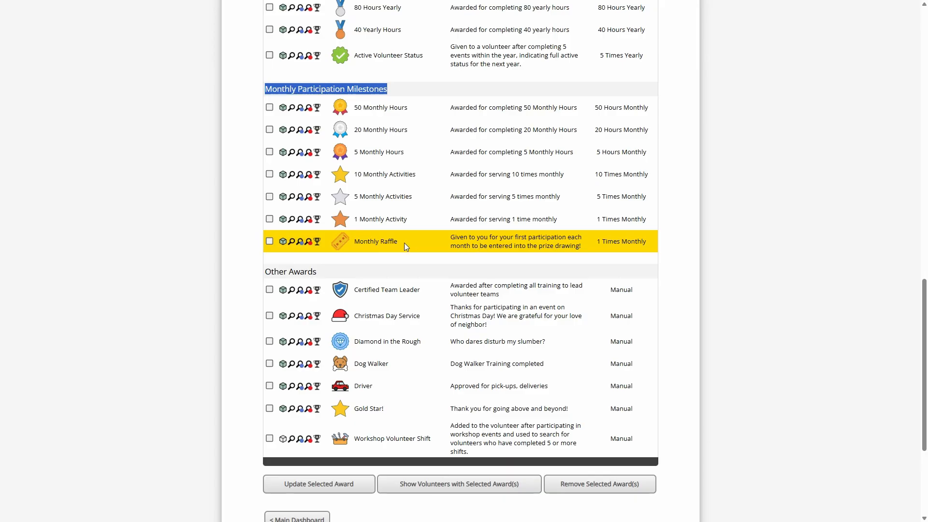
{"action": "left_click_drag", "start_coordinate": [356, 242], "coordinate": [400, 243]}
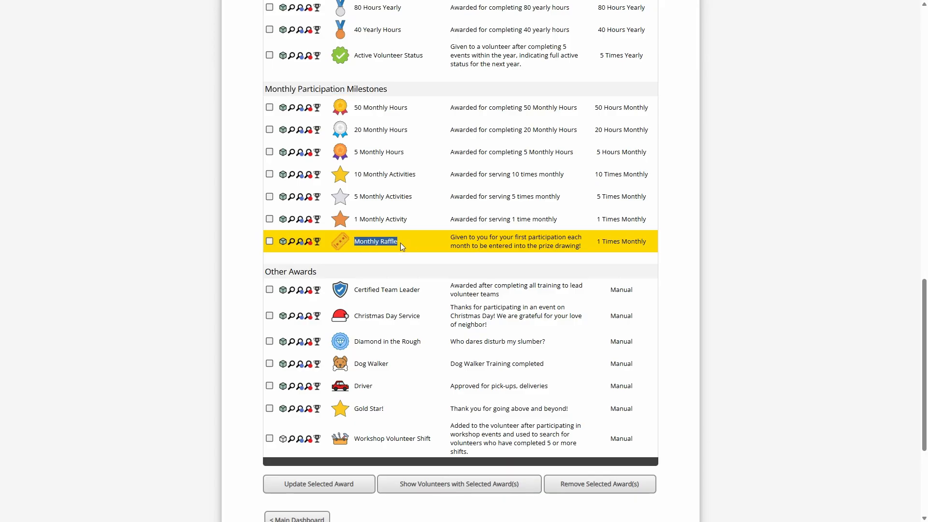
{"action": "left_click", "coordinate": [478, 240]}
Step: Go to Advanced Volunteer Search and expand the Volunteer Award Options
{"action": "scroll", "coordinate": [479, 251], "scroll_direction": "up", "scroll_amount": 15}
{"action": "left_click", "coordinate": [335, 147]}
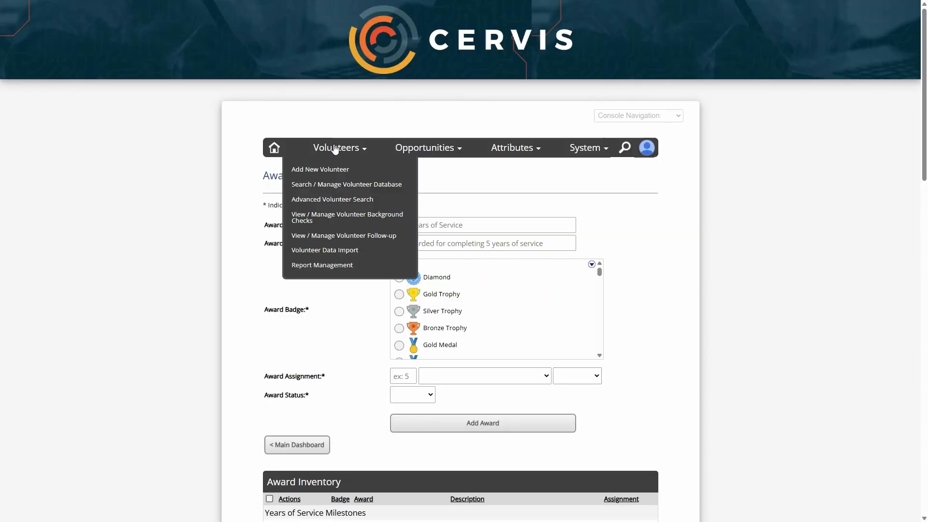
{"action": "left_click", "coordinate": [338, 205]}
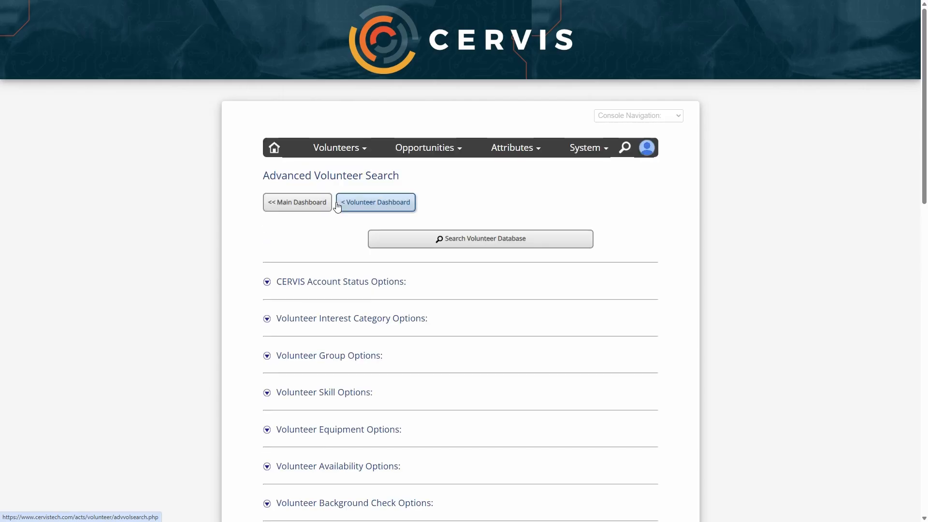
{"action": "scroll", "coordinate": [402, 196], "scroll_direction": "down", "scroll_amount": 5}
{"action": "left_click", "coordinate": [329, 289]}
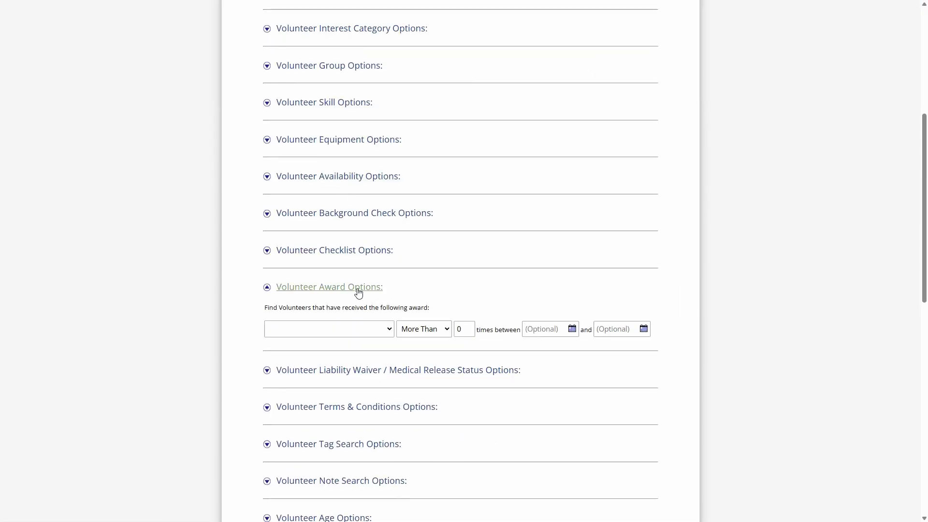
Step: Choose Monthly Raffle (1 Times Monthly) as the award that volunteers must have received
{"action": "scroll", "coordinate": [339, 271], "scroll_direction": "down", "scroll_amount": 2}
{"action": "left_click", "coordinate": [367, 234]}
{"action": "scroll", "coordinate": [368, 236], "scroll_direction": "down", "scroll_amount": 2}
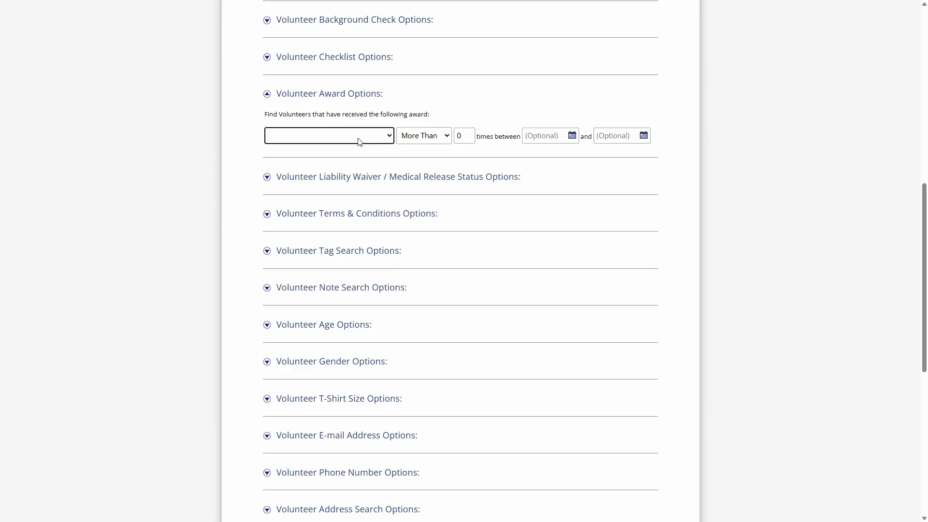
{"action": "left_click", "coordinate": [359, 142]}
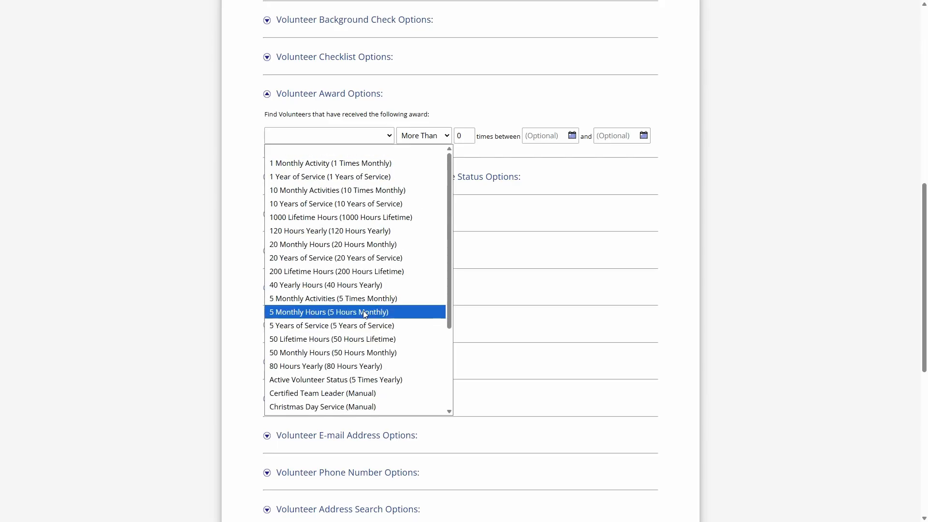
{"action": "scroll", "coordinate": [353, 290], "scroll_direction": "down", "scroll_amount": 3}
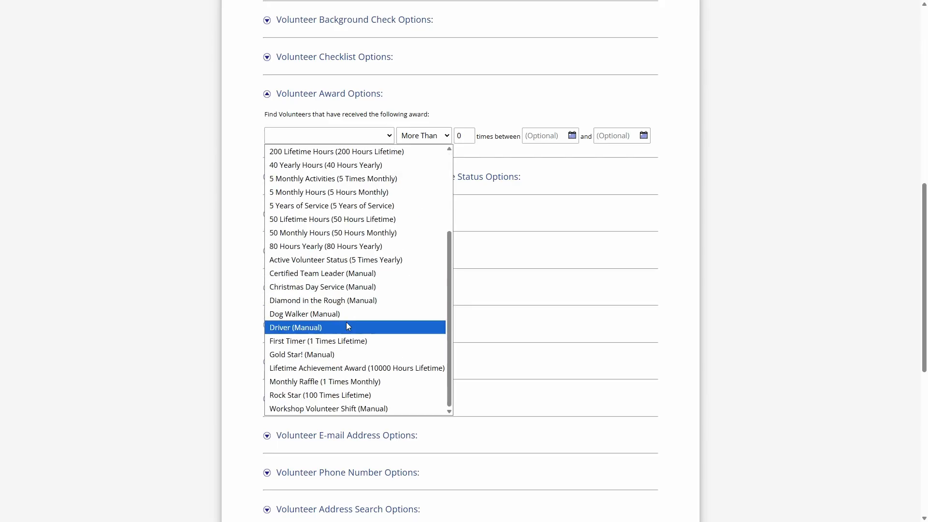
{"action": "left_click", "coordinate": [307, 382]}
Step: Try the Between comparison for the number of times the award was received, then restore More Than 0
{"action": "scroll", "coordinate": [381, 148], "scroll_direction": "up", "scroll_amount": 2}
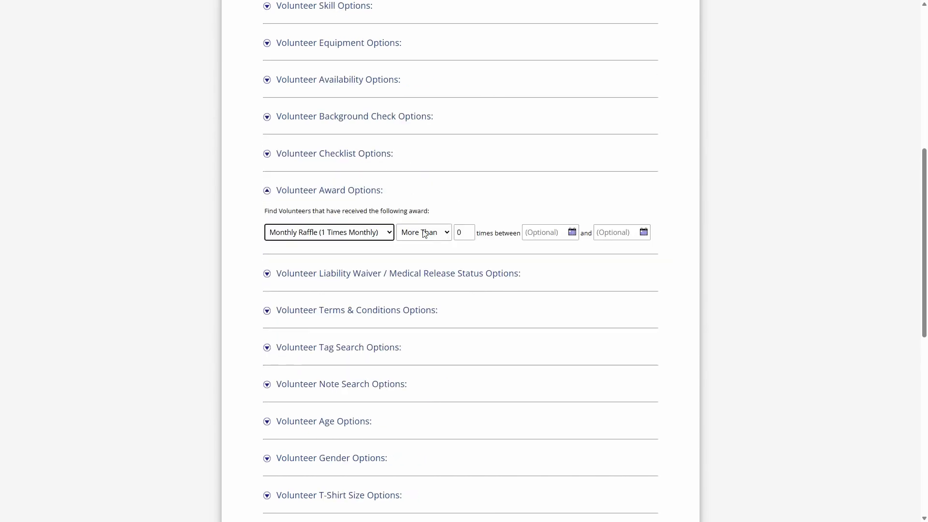
{"action": "left_click", "coordinate": [448, 234]}
{"action": "left_click", "coordinate": [462, 233]}
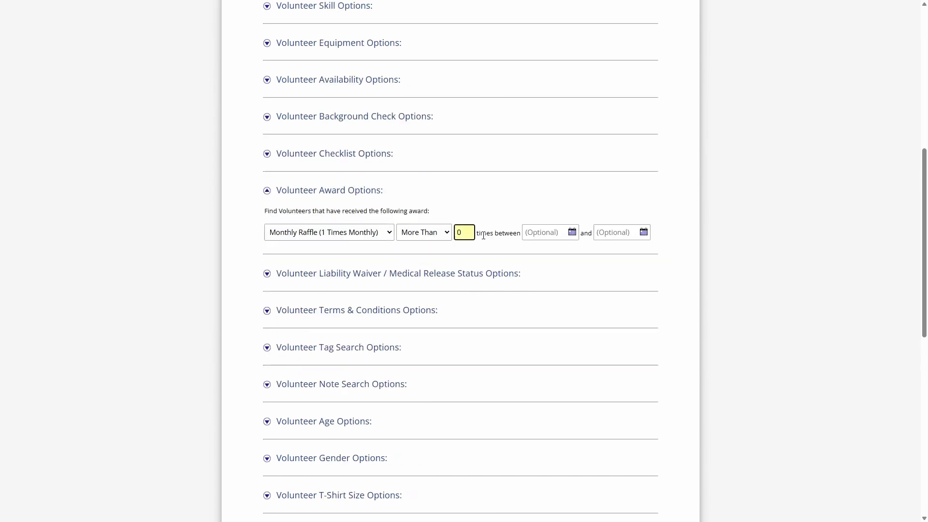
{"action": "left_click", "coordinate": [442, 238]}
{"action": "left_click", "coordinate": [424, 287]}
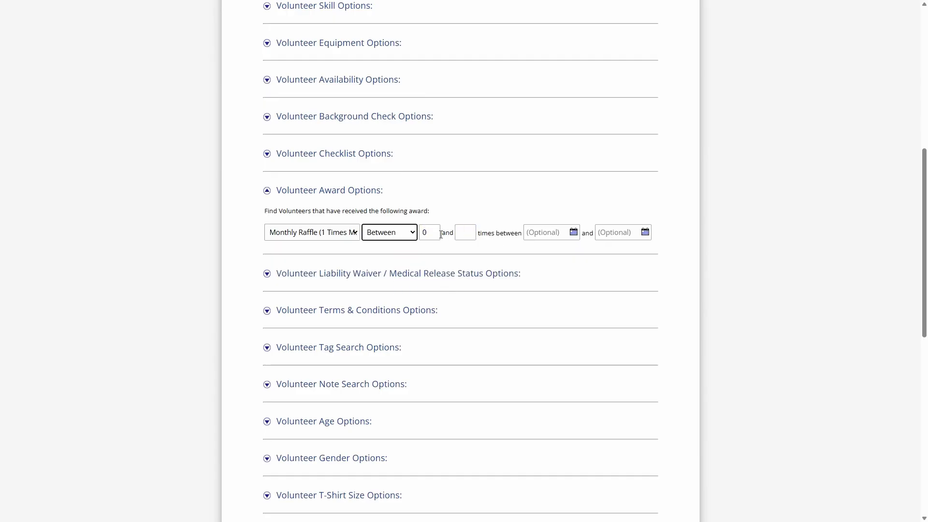
{"action": "left_click", "coordinate": [409, 238]}
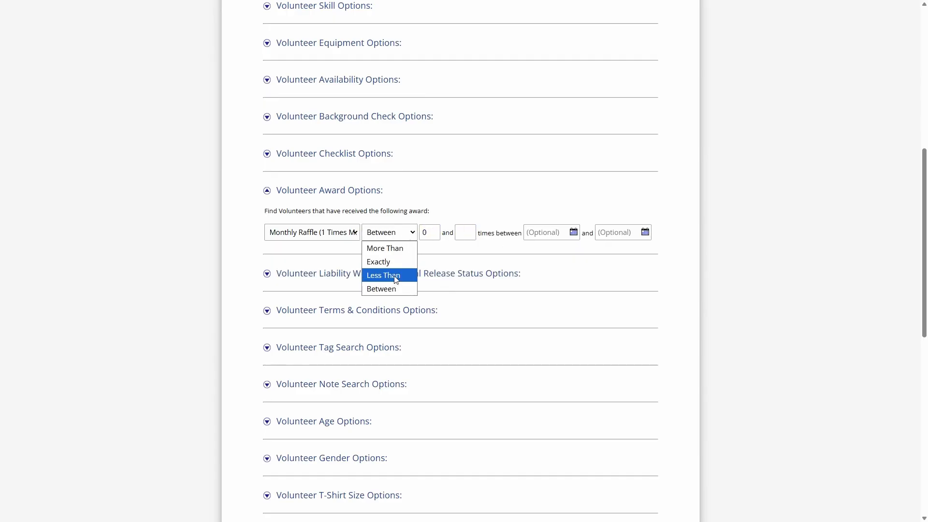
{"action": "left_click", "coordinate": [396, 243]}
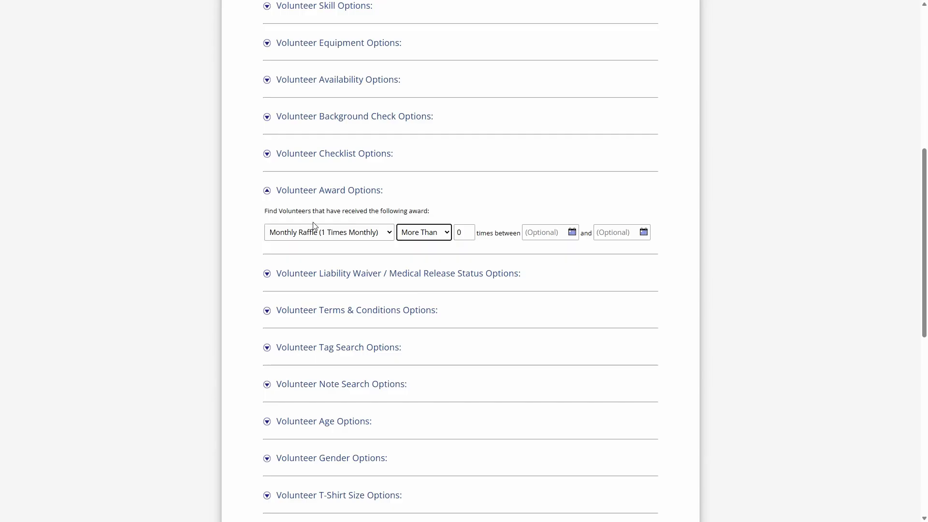
{"action": "left_click", "coordinate": [404, 212]}
{"action": "left_click", "coordinate": [462, 233]}
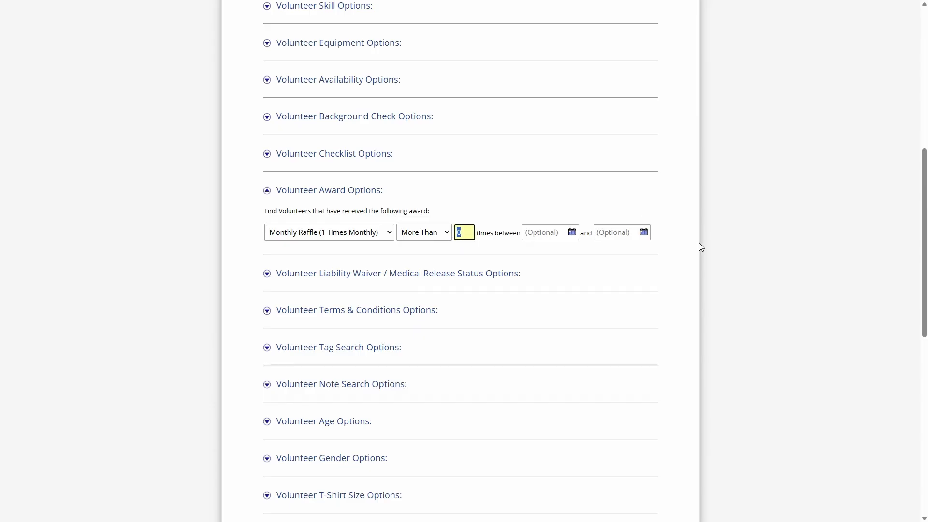
{"action": "left_click", "coordinate": [382, 215]}
Step: Limit the award search to the date range 01/01/2026 through 04/22/2026, keeping the More Than comparison
{"action": "left_click", "coordinate": [550, 234]}
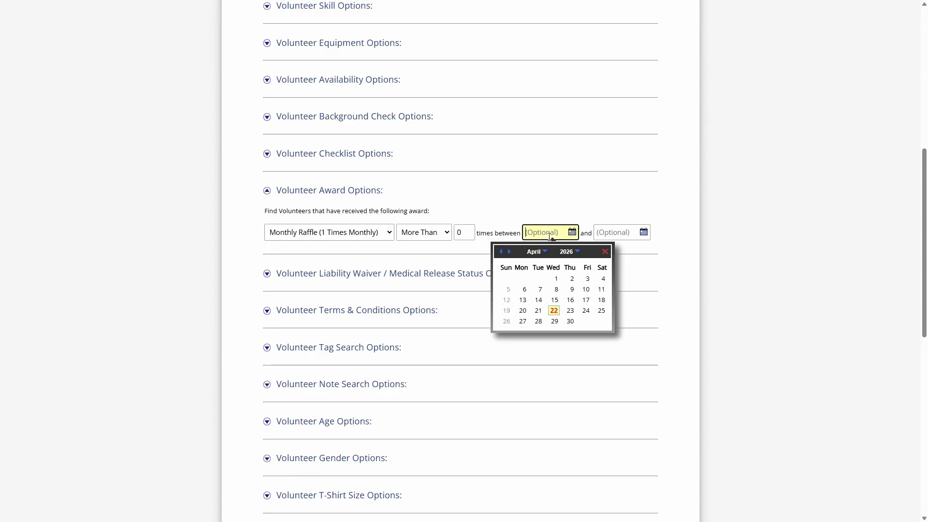
{"action": "left_click", "coordinate": [534, 251]}
{"action": "left_click", "coordinate": [535, 256]}
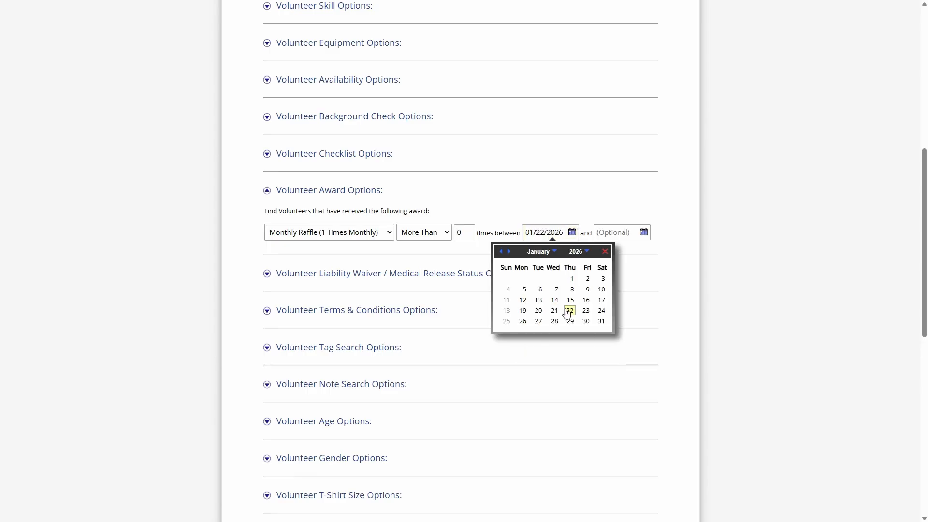
{"action": "left_click", "coordinate": [572, 279]}
{"action": "left_click", "coordinate": [623, 232]}
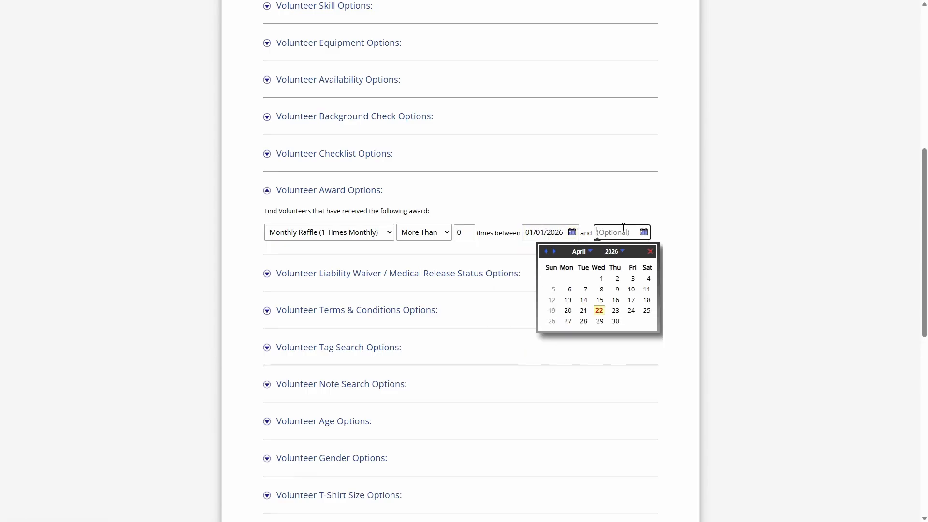
{"action": "left_click", "coordinate": [599, 311]}
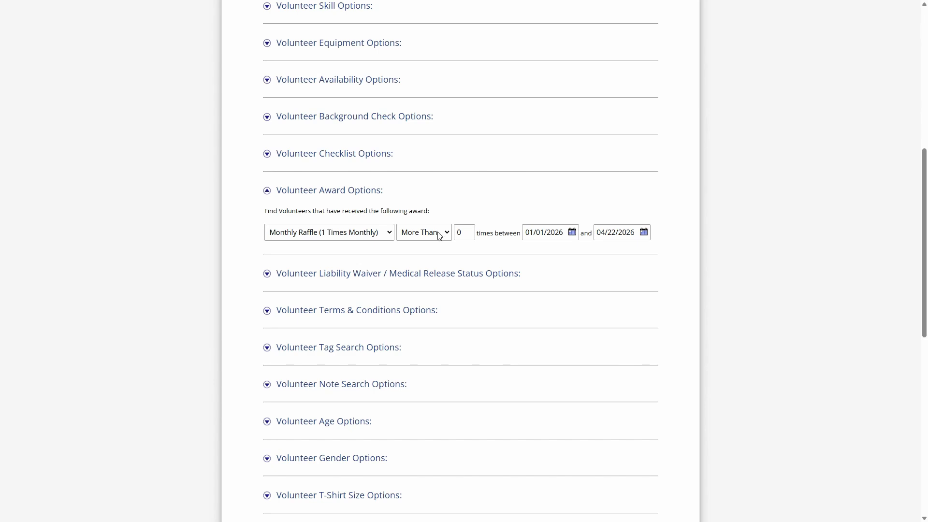
{"action": "left_click_drag", "start_coordinate": [467, 233], "coordinate": [454, 233]}
{"action": "left_click", "coordinate": [440, 235]}
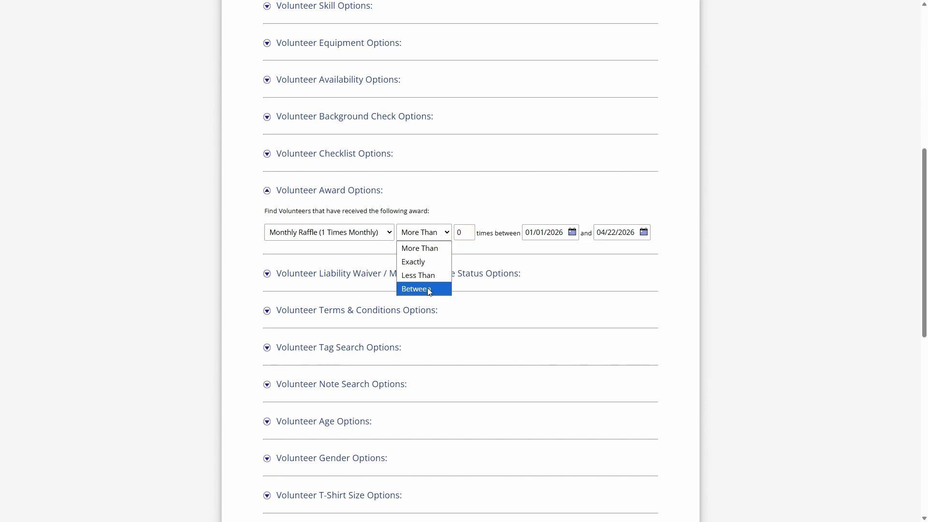
{"action": "left_click", "coordinate": [485, 203]}
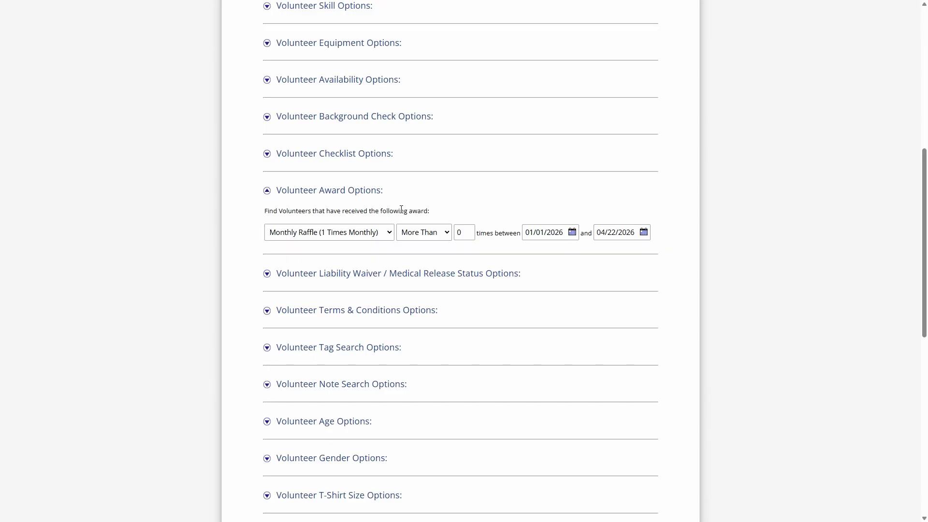
Step: Leave the volunteer search and go to Award Inventory Management by way of the main dashboard
{"action": "scroll", "coordinate": [404, 209], "scroll_direction": "down", "scroll_amount": 10}
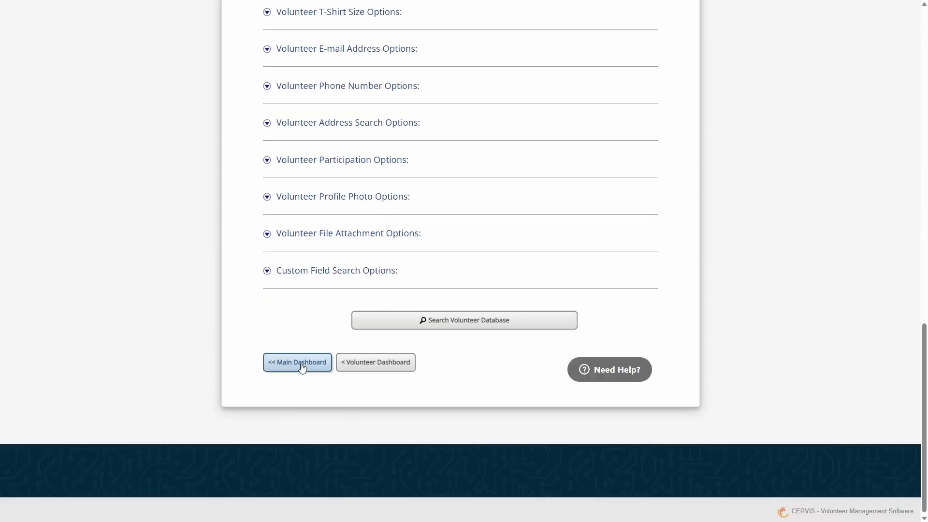
{"action": "left_click", "coordinate": [302, 366]}
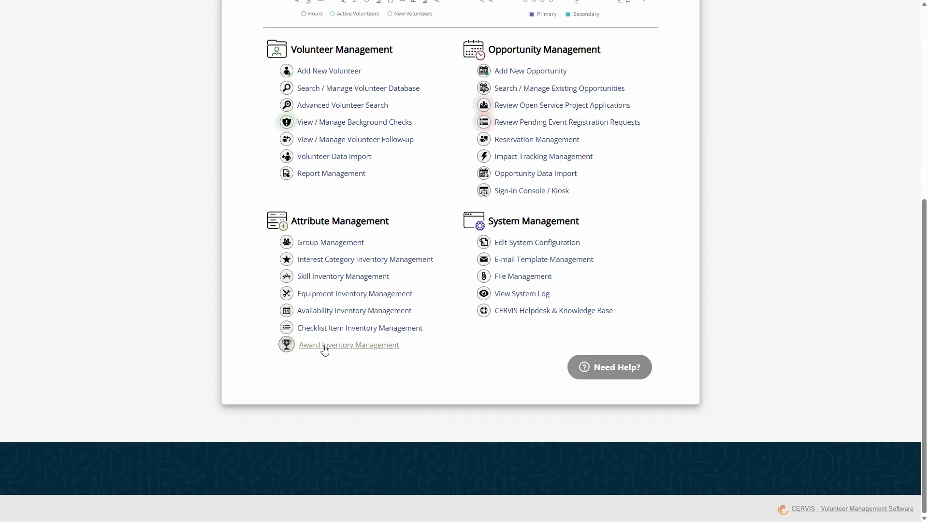
{"action": "left_click", "coordinate": [323, 347]}
Step: Examine the Award Inventory down to the manually assigned awards in the Other Awards group
{"action": "scroll", "coordinate": [360, 345], "scroll_direction": "down", "scroll_amount": 9}
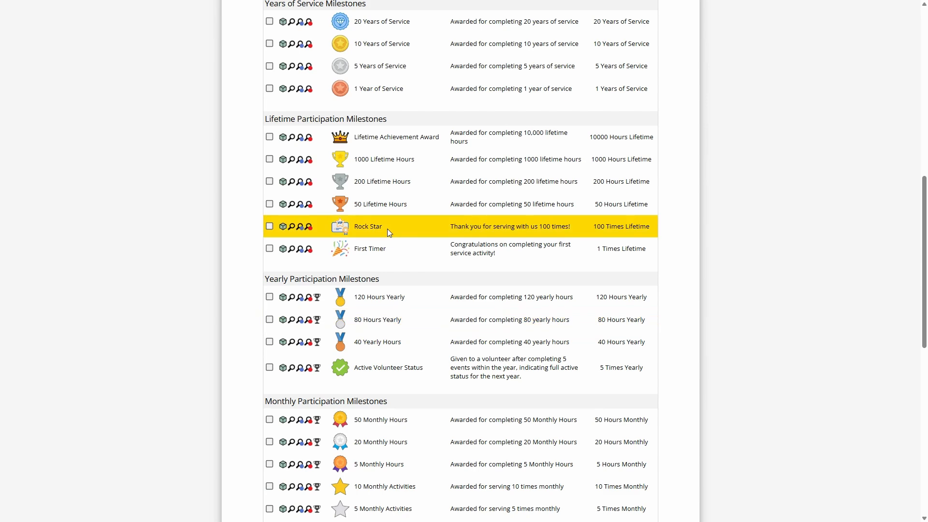
{"action": "scroll", "coordinate": [388, 252], "scroll_direction": "down", "scroll_amount": 1}
{"action": "scroll", "coordinate": [392, 241], "scroll_direction": "down", "scroll_amount": 3}
{"action": "scroll", "coordinate": [400, 195], "scroll_direction": "up", "scroll_amount": 2}
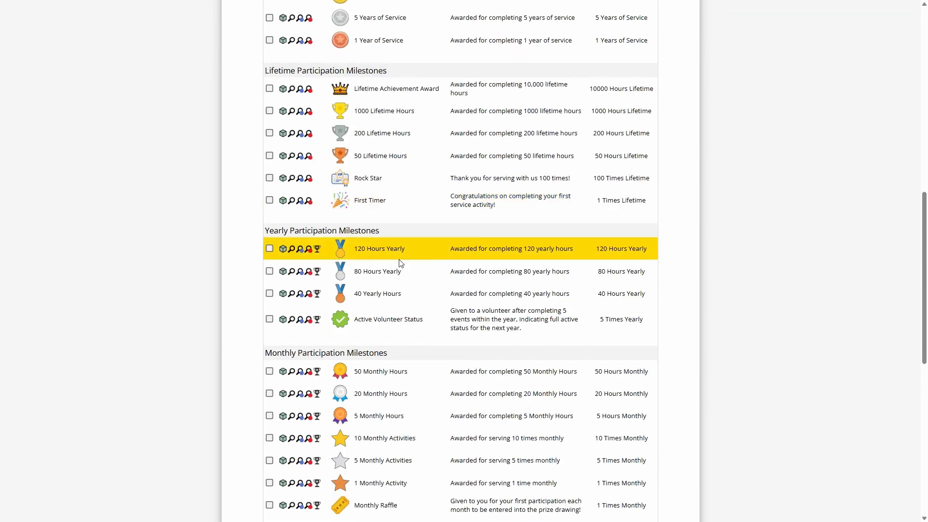
{"action": "scroll", "coordinate": [406, 232], "scroll_direction": "down", "scroll_amount": 4}
{"action": "scroll", "coordinate": [416, 301], "scroll_direction": "down", "scroll_amount": 3}
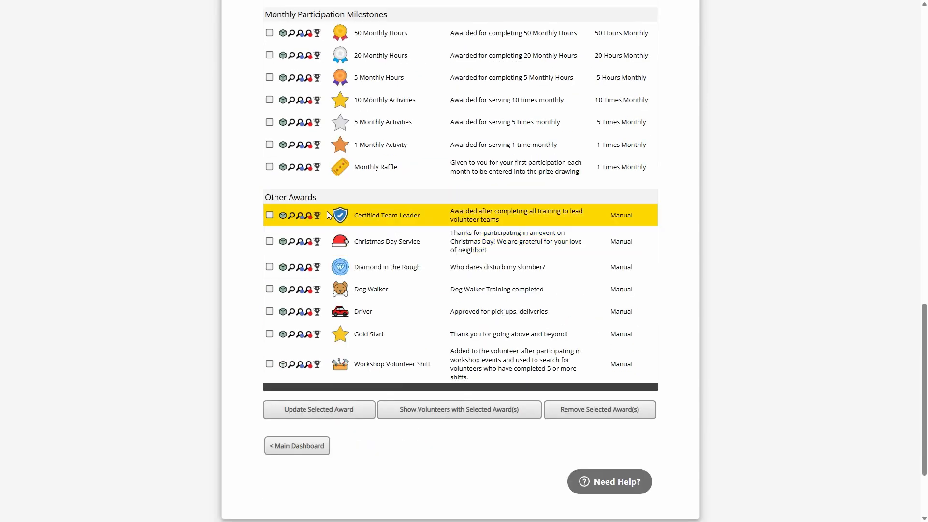
{"action": "left_click_drag", "start_coordinate": [265, 198], "coordinate": [323, 202]}
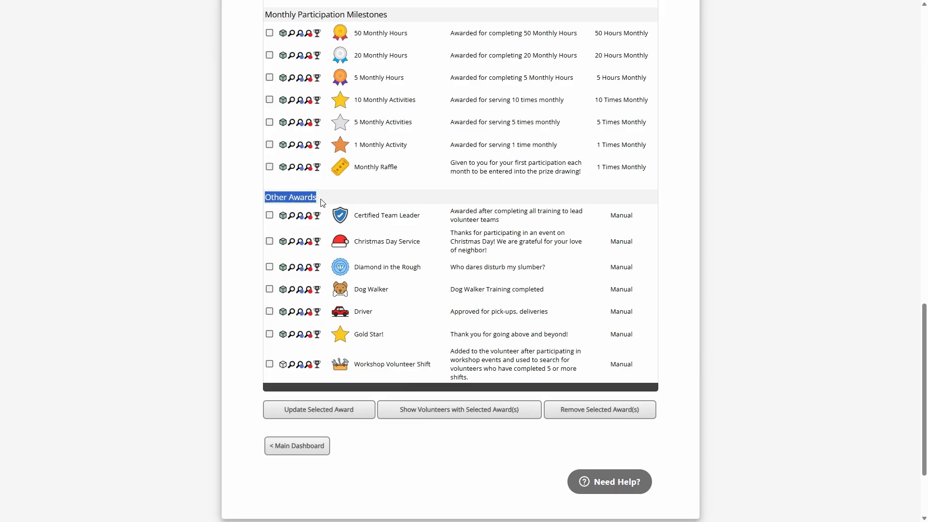
{"action": "left_click", "coordinate": [330, 200]}
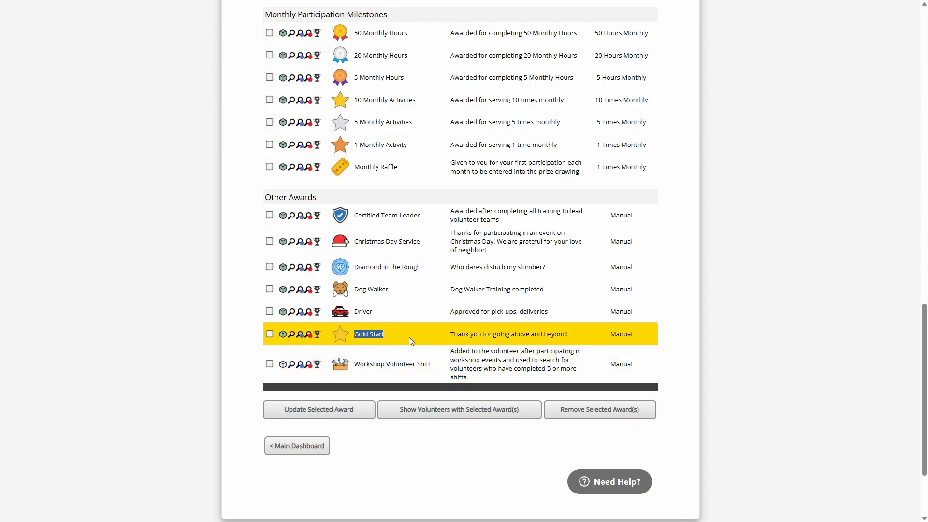
Step: List all volunteers in the volunteer database and open award assignment for the volunteer in row 10
{"action": "scroll", "coordinate": [433, 341], "scroll_direction": "up", "scroll_amount": 17}
{"action": "mouse_move", "coordinate": [329, 146]}
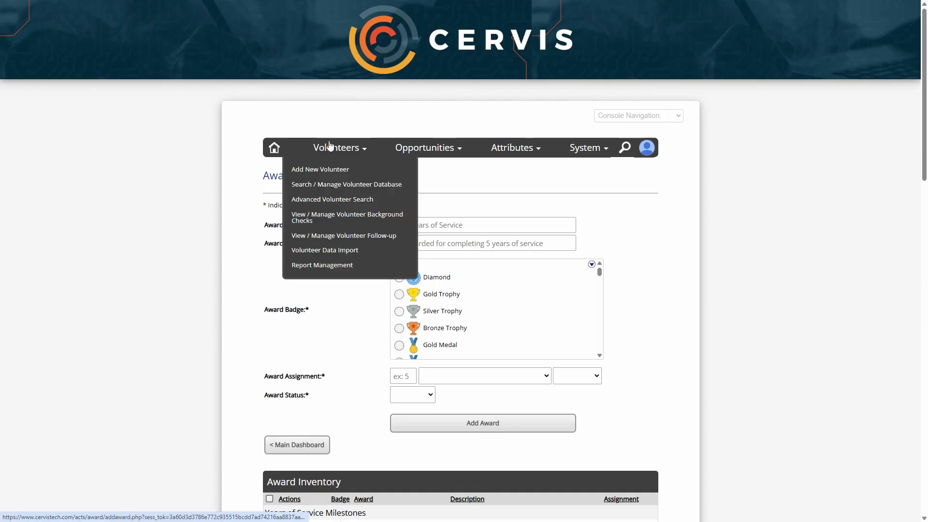
{"action": "left_click", "coordinate": [345, 186]}
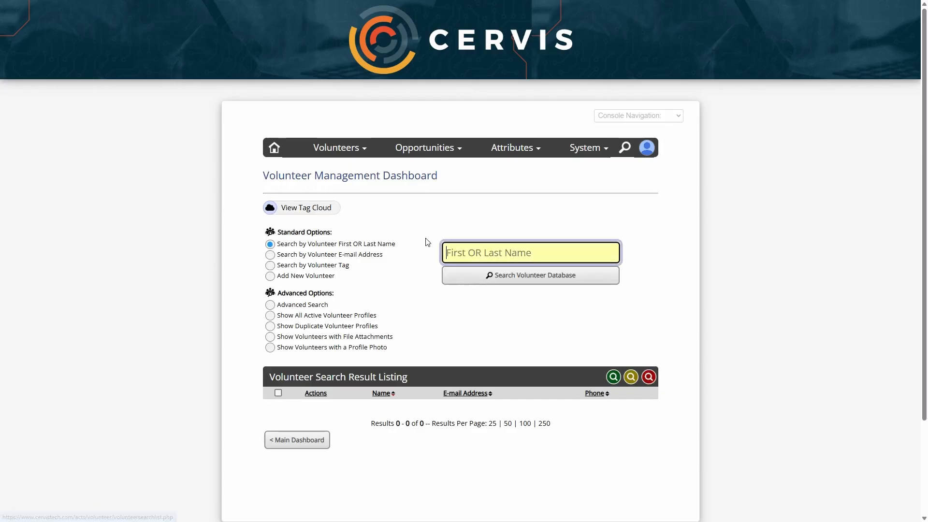
{"action": "left_click", "coordinate": [480, 274]}
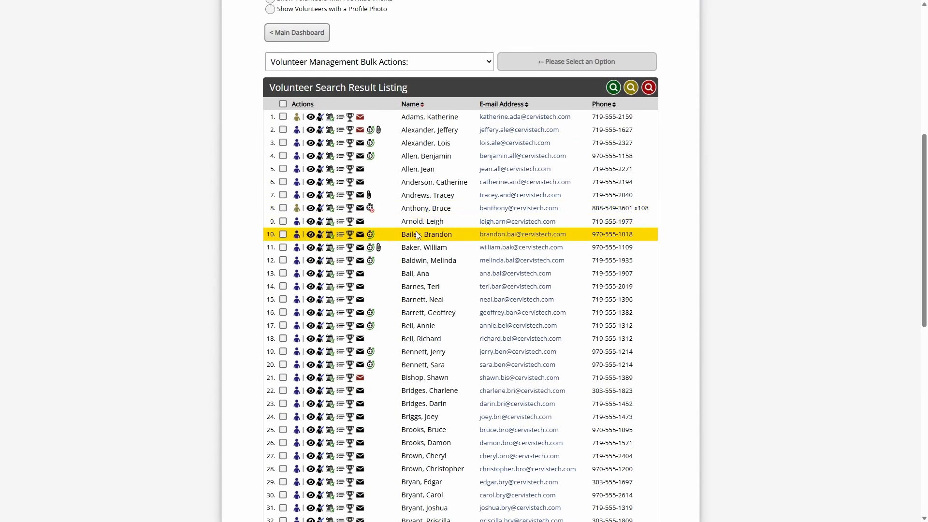
{"action": "left_click", "coordinate": [350, 236]}
Step: Assign the manual Gold Star! award to the volunteer with an award date of 04/22/2026
{"action": "scroll", "coordinate": [377, 197], "scroll_direction": "up", "scroll_amount": 5}
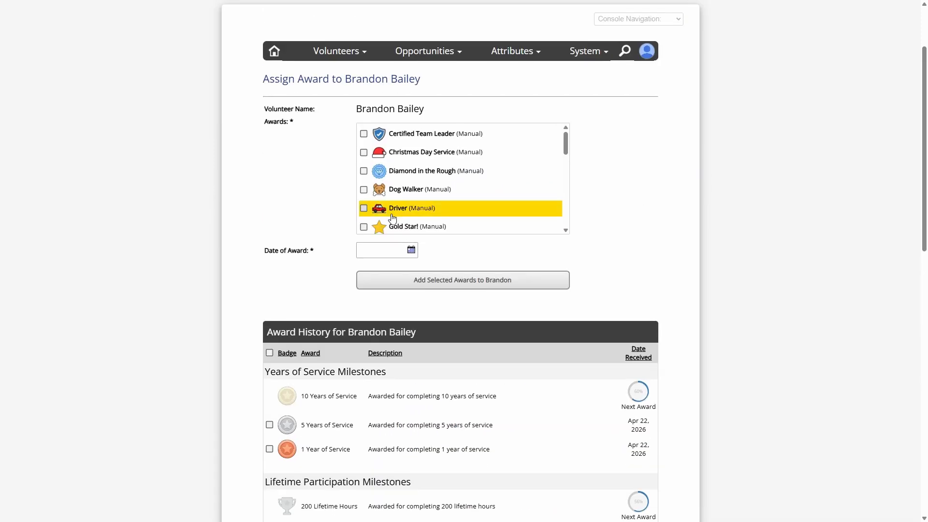
{"action": "left_click", "coordinate": [392, 226]}
{"action": "left_click", "coordinate": [390, 250]}
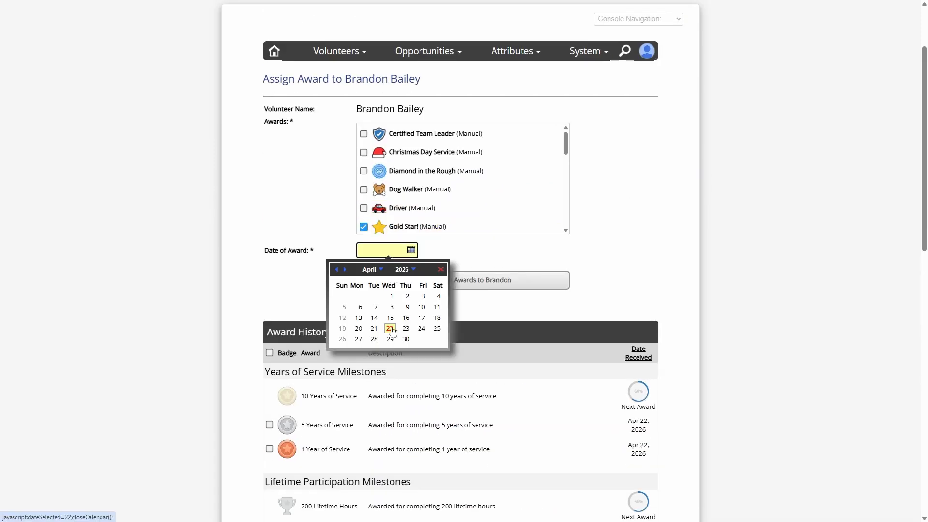
{"action": "left_click", "coordinate": [374, 329]}
{"action": "left_click", "coordinate": [411, 250]}
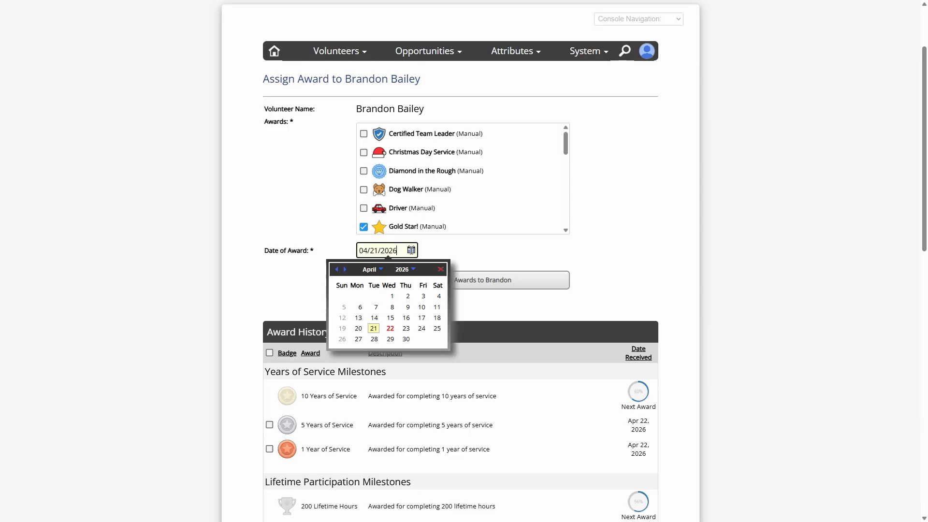
{"action": "left_click", "coordinate": [390, 328]}
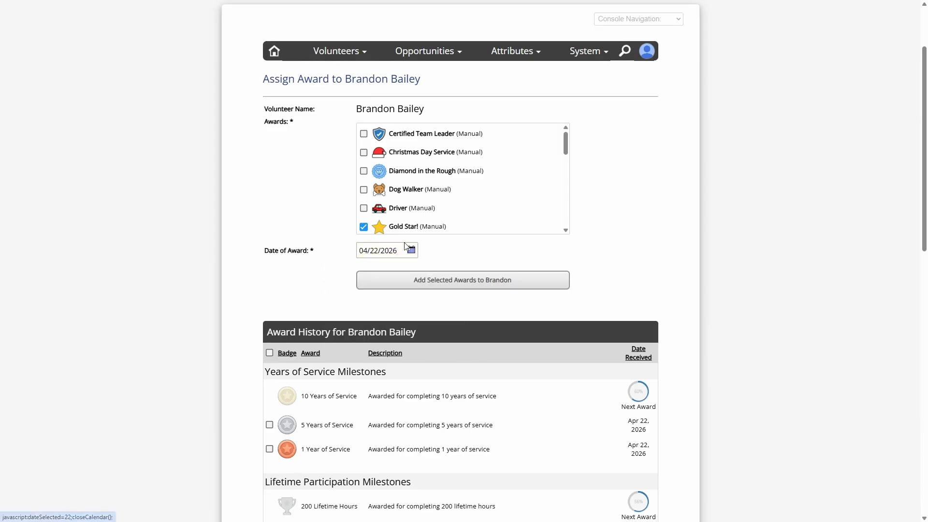
{"action": "left_click", "coordinate": [415, 277]}
Step: Check the Gold Star! entry's description and date received under Other Awards in the volunteer's award history
{"action": "scroll", "coordinate": [250, 251], "scroll_direction": "down", "scroll_amount": 10}
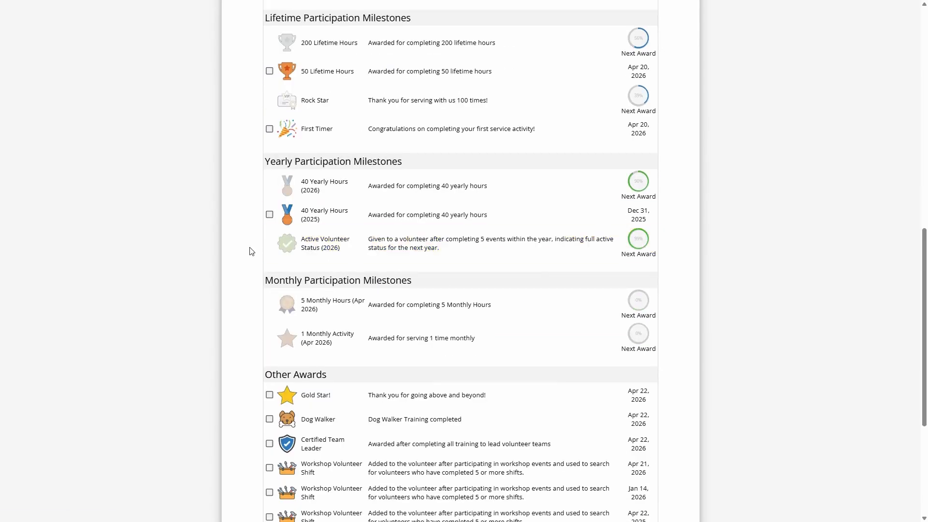
{"action": "scroll", "coordinate": [250, 251], "scroll_direction": "down", "scroll_amount": 3}
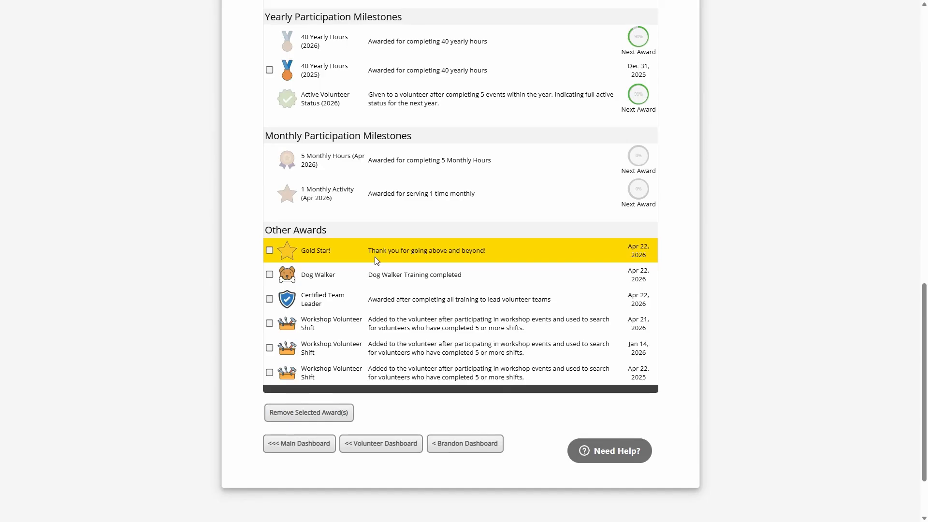
{"action": "left_click_drag", "start_coordinate": [369, 252], "coordinate": [486, 250]}
{"action": "left_click", "coordinate": [487, 250]}
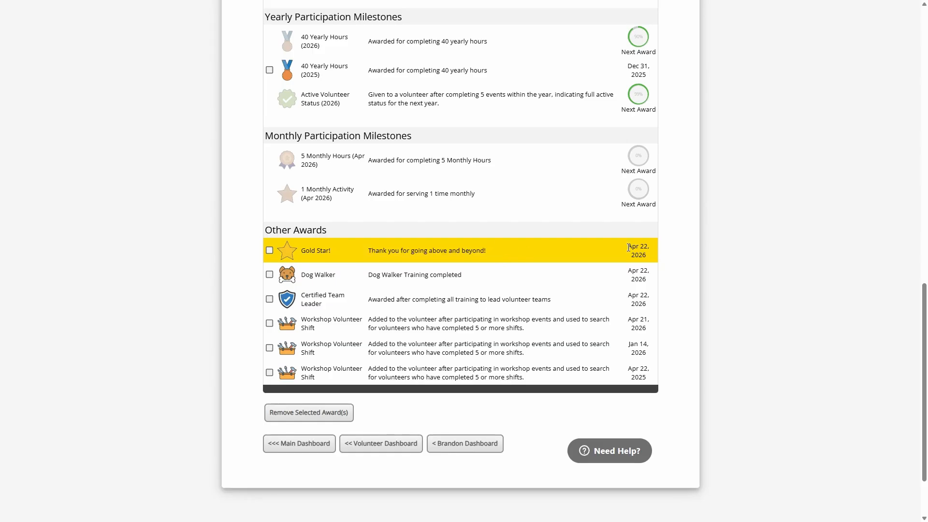
{"action": "left_click_drag", "start_coordinate": [628, 247], "coordinate": [656, 269]}
{"action": "left_click", "coordinate": [483, 250]}
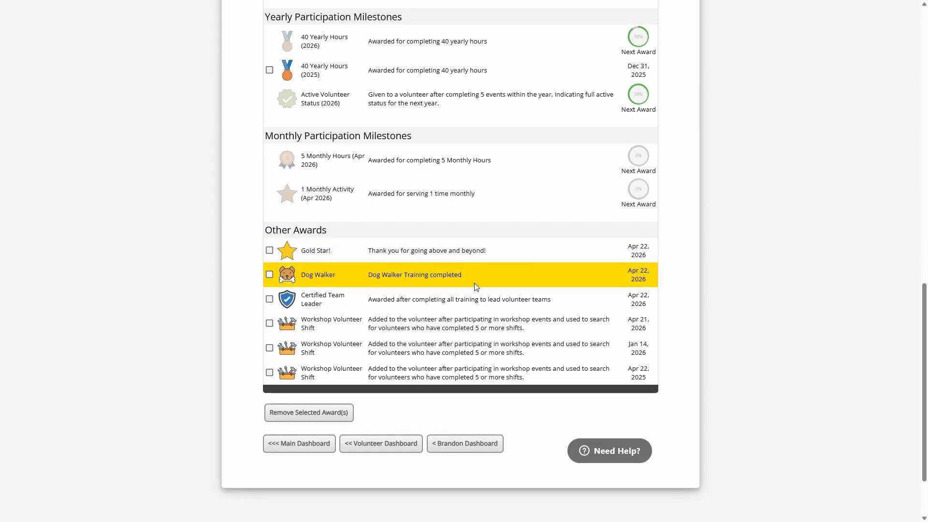
Step: Return to Award Inventory Management and examine the manual Driver award under Other Awards
{"action": "left_click", "coordinate": [302, 443]}
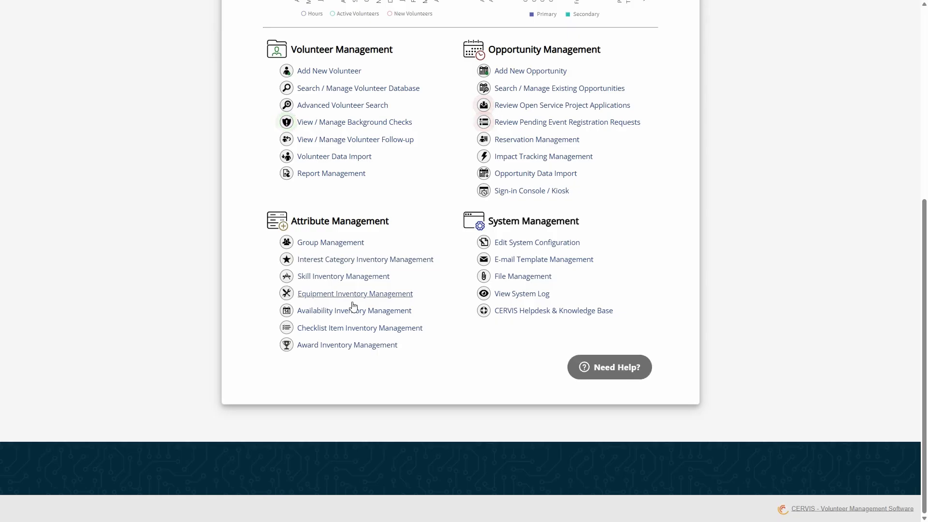
{"action": "left_click", "coordinate": [348, 345]}
{"action": "scroll", "coordinate": [326, 313], "scroll_direction": "down", "scroll_amount": 7}
{"action": "scroll", "coordinate": [327, 312], "scroll_direction": "down", "scroll_amount": 10}
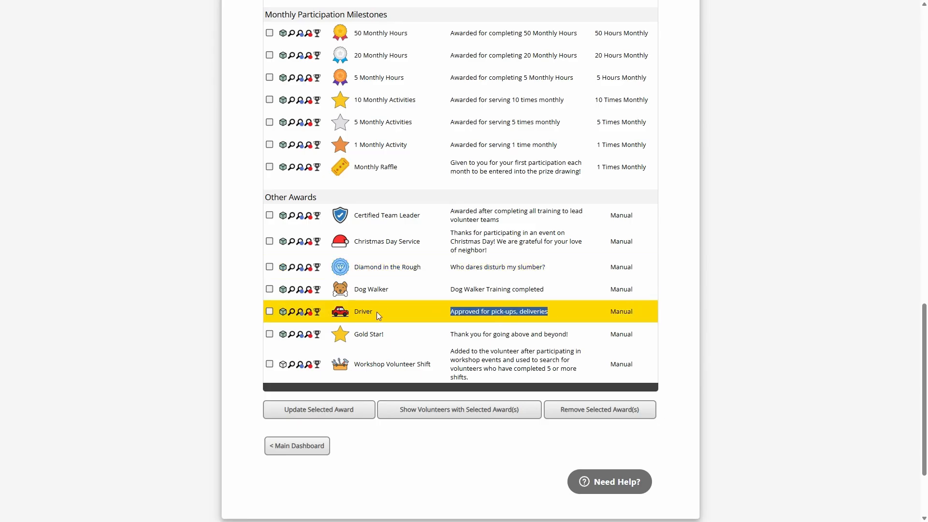
{"action": "left_click", "coordinate": [363, 311]}
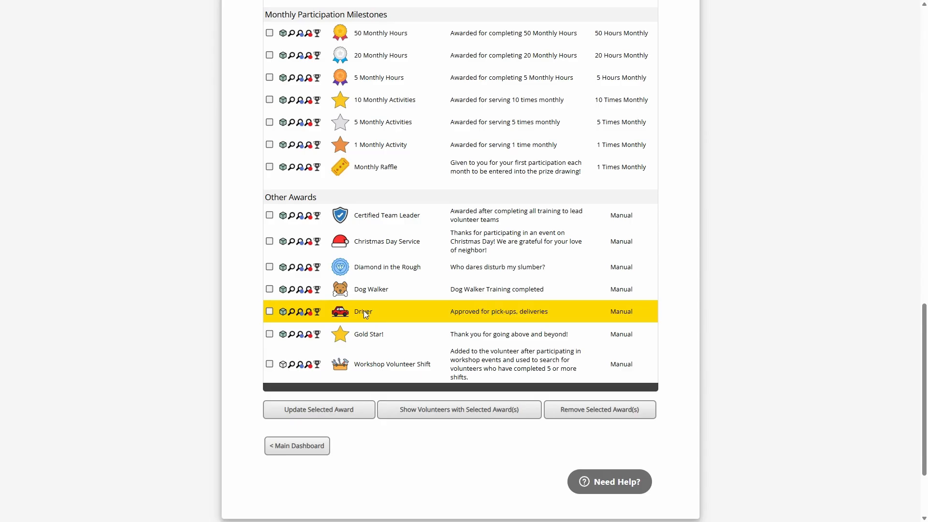
{"action": "left_click", "coordinate": [364, 311]}
{"action": "left_click", "coordinate": [367, 312]}
Step: Open Checklist Item Inventory Management from the main dashboard and name a new checklist item Approved Driver
{"action": "left_click", "coordinate": [314, 446]}
{"action": "left_click", "coordinate": [344, 330]}
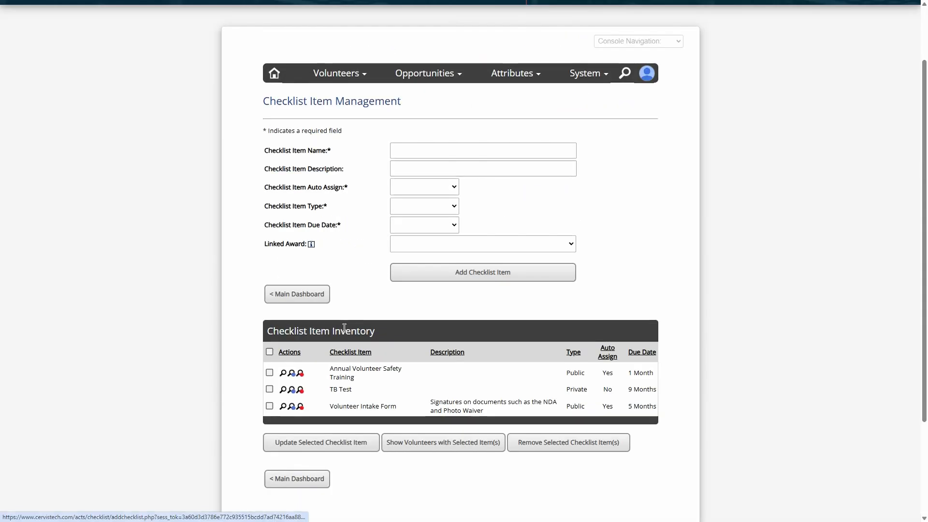
{"action": "left_click", "coordinate": [415, 149]}
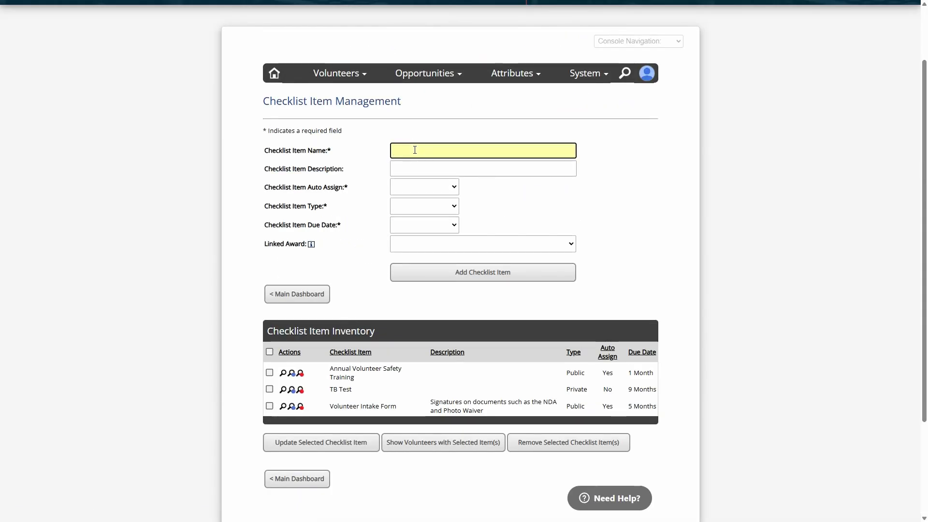
{"action": "type", "text": "APproved Driver"}
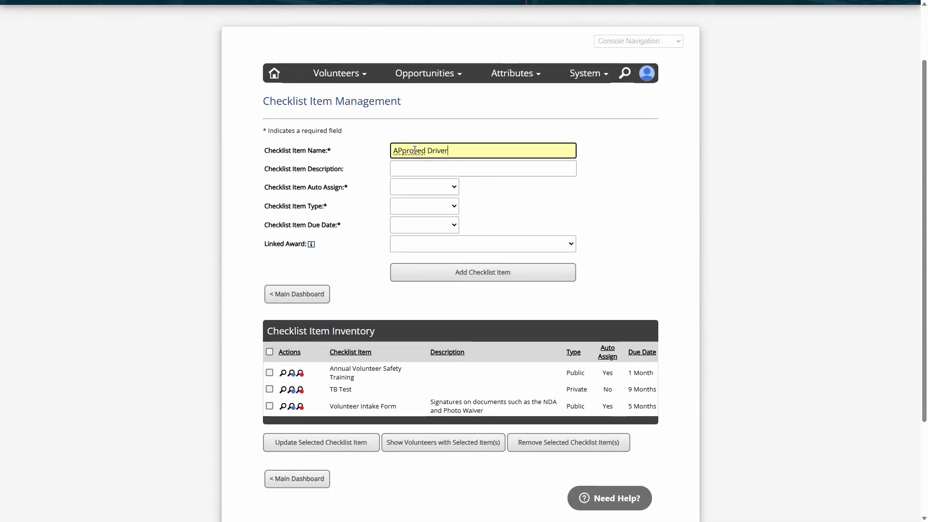
{"action": "key", "text": "Tab"}
{"action": "left_click_drag", "start_coordinate": [395, 150], "coordinate": [400, 151]}
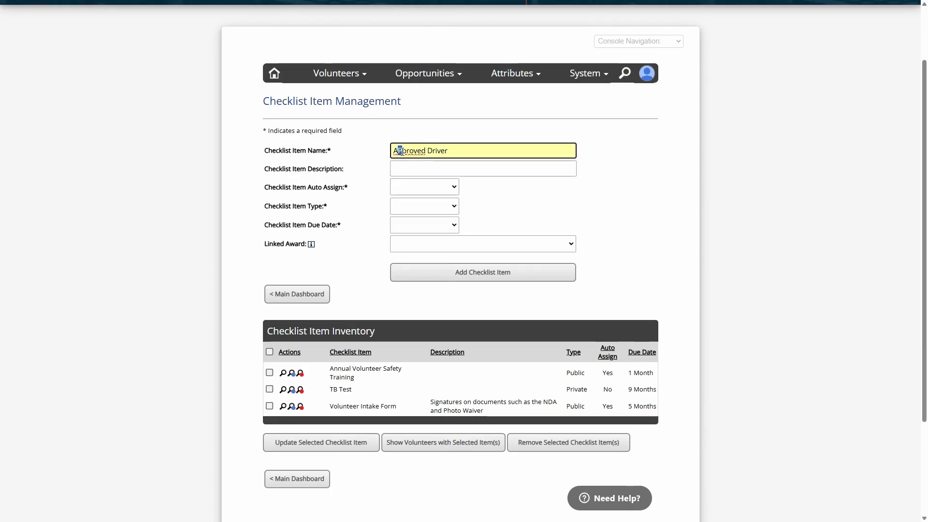
{"action": "type", "text": "p"}
Step: Set the Approved Driver checklist item's auto assign to No, its type to Public and its due date to 1 Day
{"action": "left_click", "coordinate": [421, 189]}
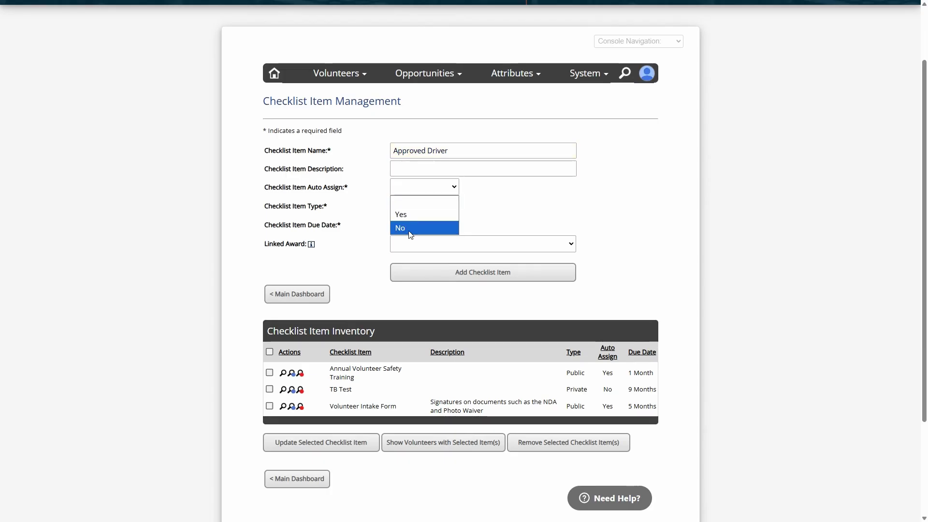
{"action": "left_click", "coordinate": [408, 230]}
{"action": "left_click", "coordinate": [421, 206]}
{"action": "left_click", "coordinate": [410, 247]}
{"action": "left_click", "coordinate": [414, 226]}
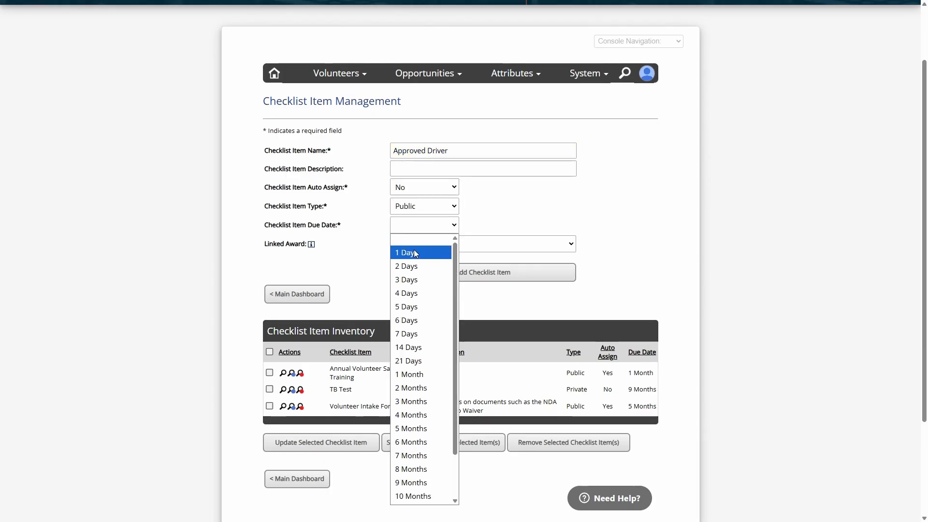
{"action": "left_click", "coordinate": [414, 251]}
Step: Link the Driver (Manual) award to the Approved Driver item and add it to the checklist inventory
{"action": "left_click", "coordinate": [418, 242]}
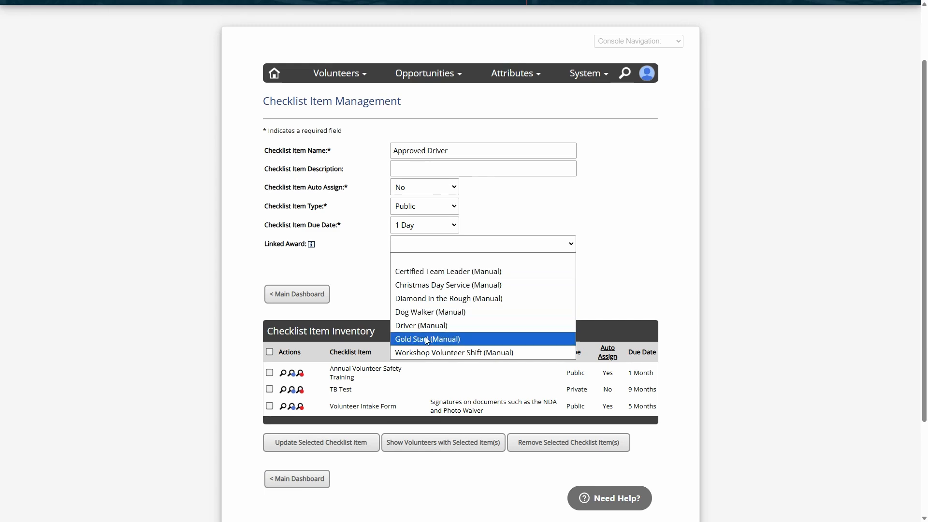
{"action": "left_click_drag", "start_coordinate": [269, 244], "coordinate": [304, 244]}
{"action": "left_click", "coordinate": [408, 247]}
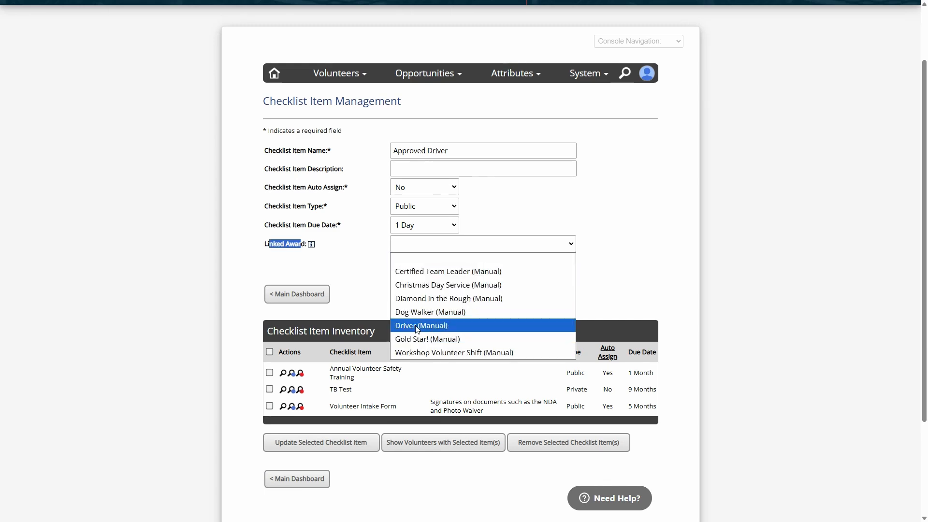
{"action": "left_click", "coordinate": [415, 325]}
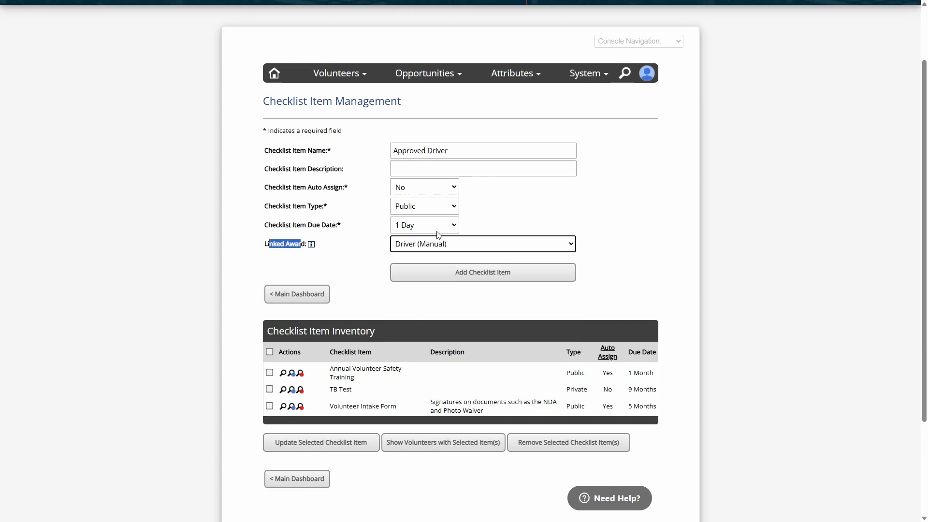
{"action": "left_click", "coordinate": [459, 278]}
Step: Check the linked award information for Approved Driver in the Checklist Item Inventory
{"action": "scroll", "coordinate": [393, 306], "scroll_direction": "down", "scroll_amount": 4}
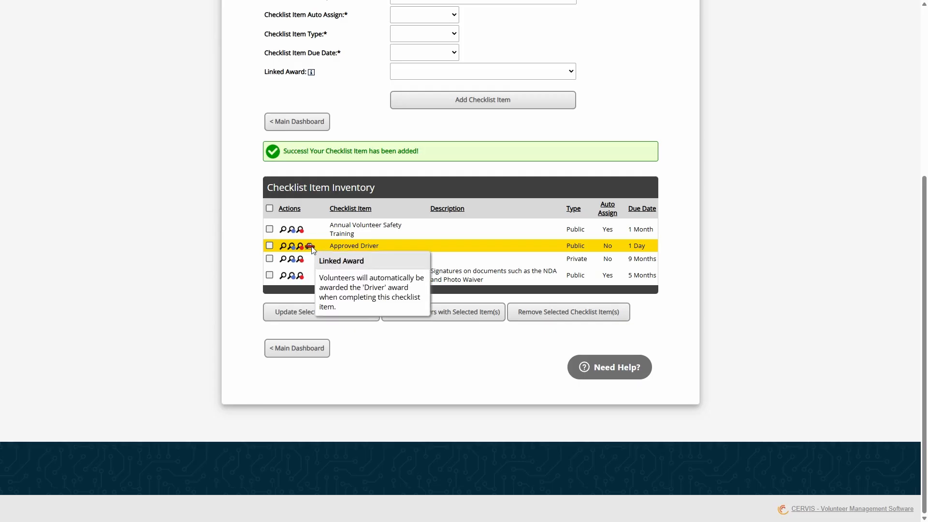
{"action": "left_click_drag", "start_coordinate": [329, 246], "coordinate": [390, 251]}
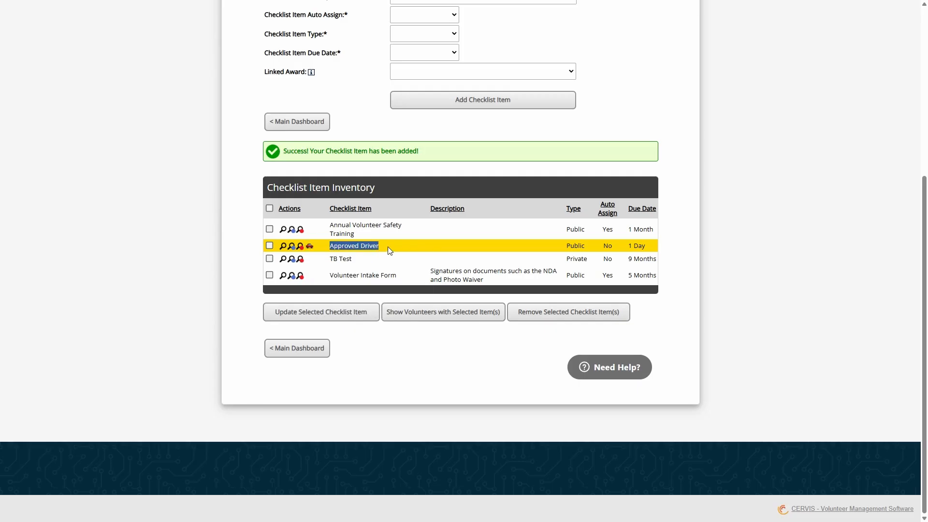
{"action": "left_click", "coordinate": [379, 250]}
{"action": "mouse_move", "coordinate": [311, 247]}
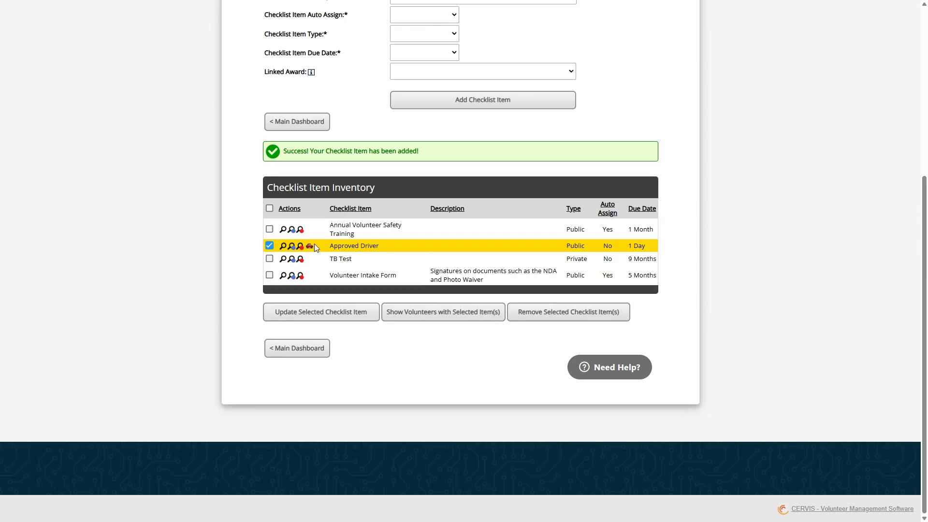
Step: Return to Award Inventory Management and examine the manual awards under Other Awards
{"action": "left_click", "coordinate": [307, 358]}
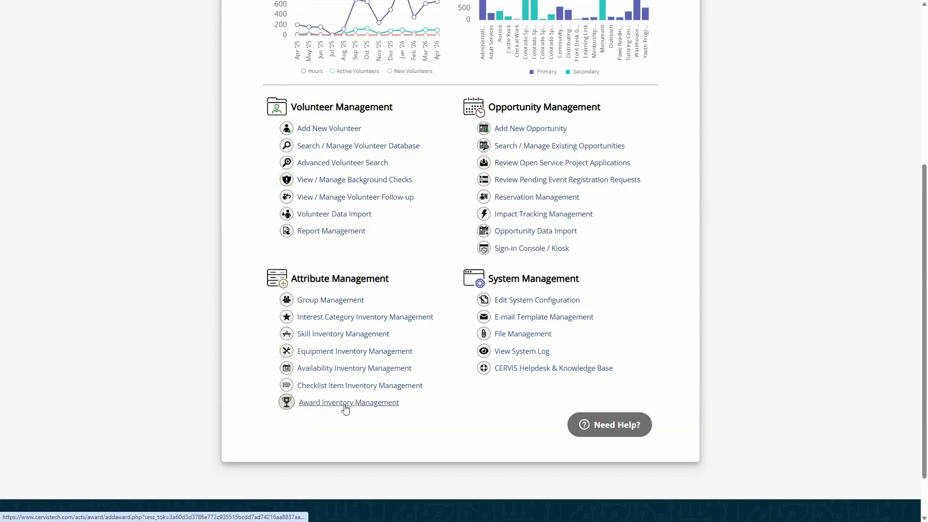
{"action": "left_click", "coordinate": [343, 404]}
{"action": "scroll", "coordinate": [375, 394], "scroll_direction": "down", "scroll_amount": 20}
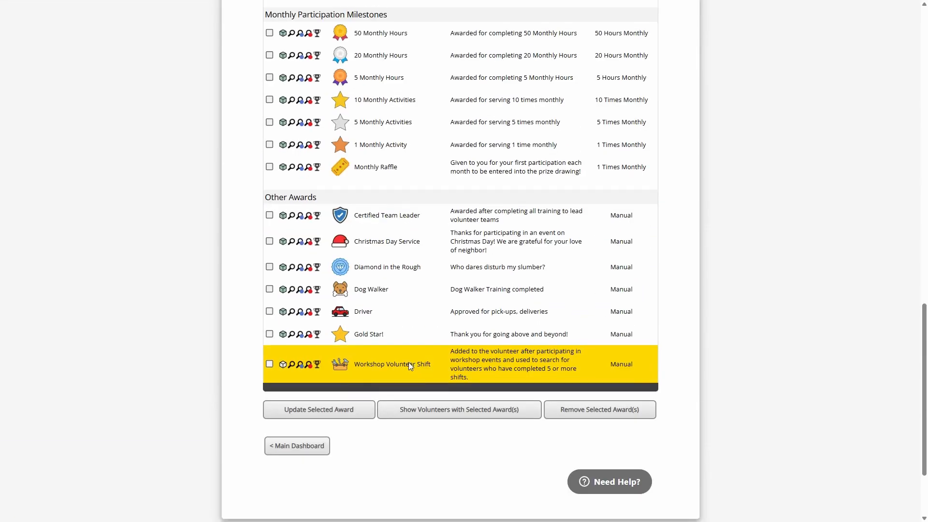
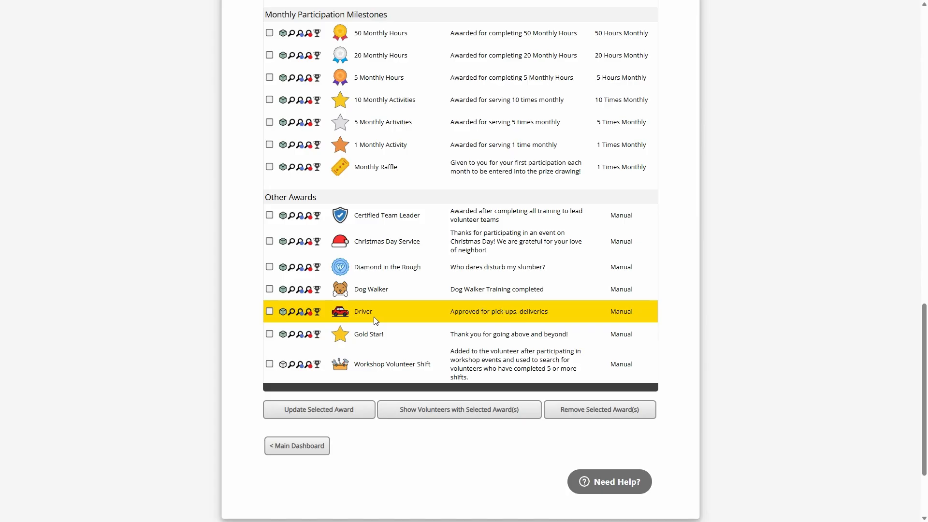
Step: Log out of the administrator account, check the award badge on the login profile and log back in with Google
{"action": "scroll", "coordinate": [373, 317], "scroll_direction": "up", "scroll_amount": 15}
{"action": "left_click", "coordinate": [648, 148]}
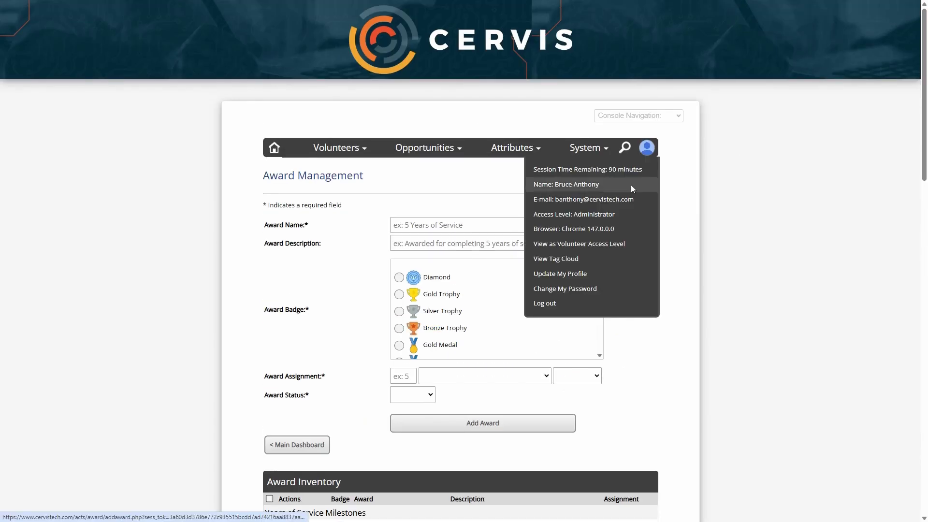
{"action": "left_click", "coordinate": [544, 304]}
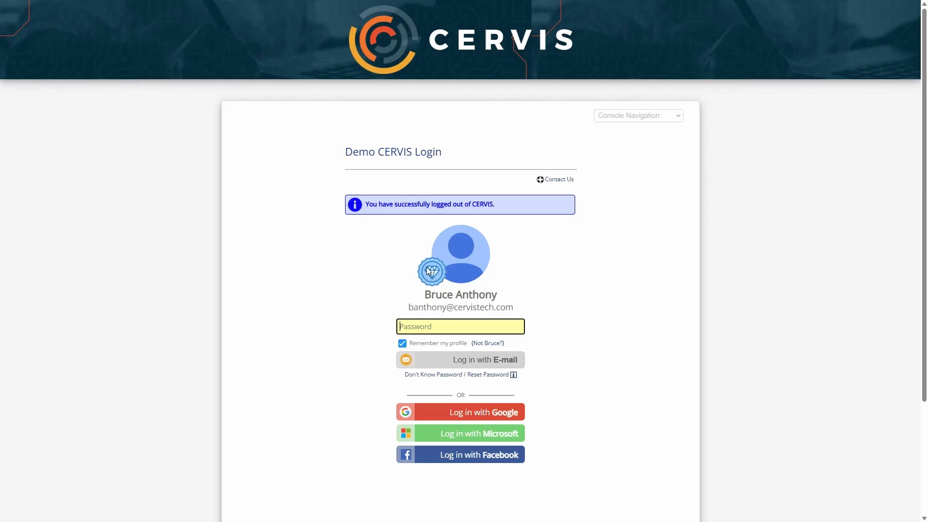
{"action": "left_click", "coordinate": [473, 414]}
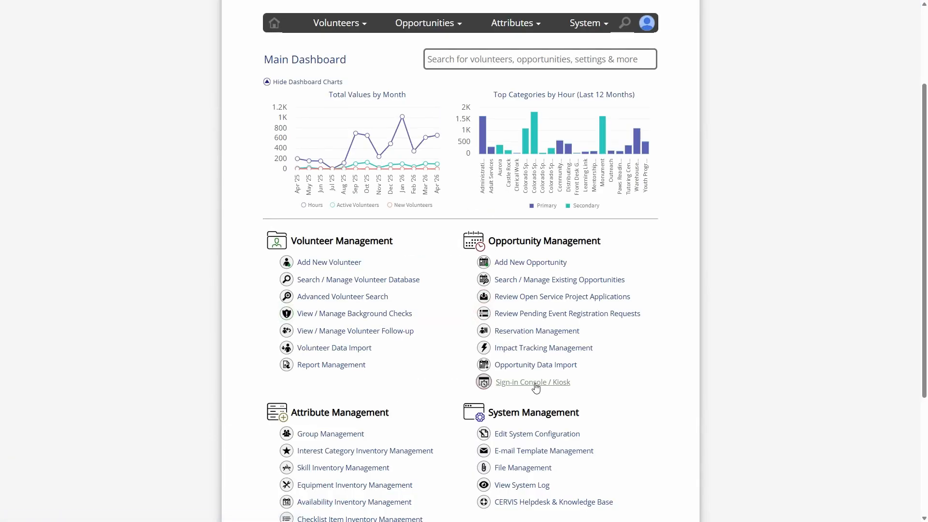
Step: Reopen Award Inventory Management and examine the Certified Team Leader and Christmas Day Service awards under Other Awards
{"action": "scroll", "coordinate": [405, 384], "scroll_direction": "down", "scroll_amount": 3}
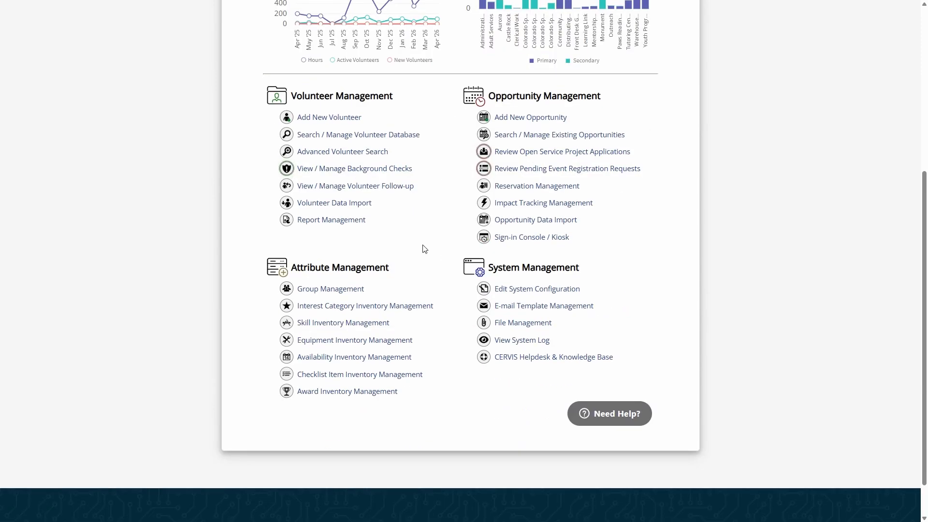
{"action": "left_click", "coordinate": [334, 392]}
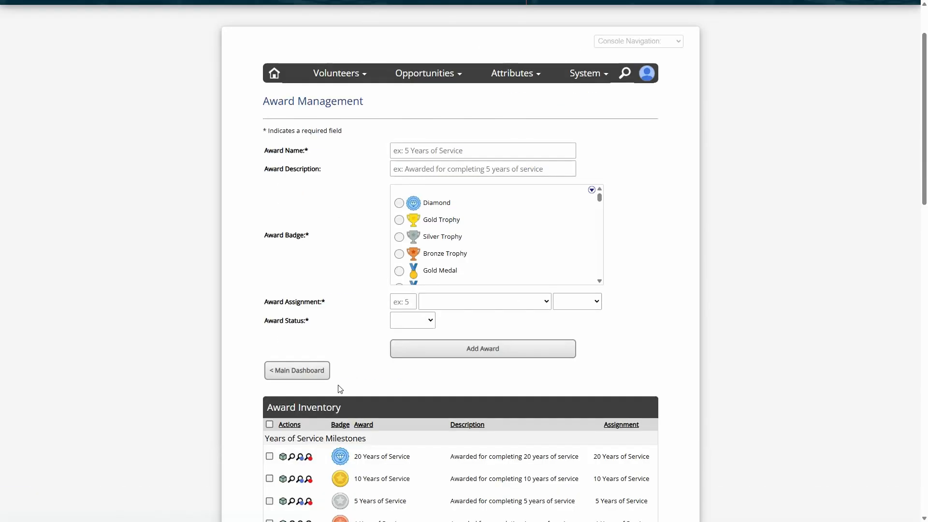
{"action": "scroll", "coordinate": [338, 387], "scroll_direction": "down", "scroll_amount": 15}
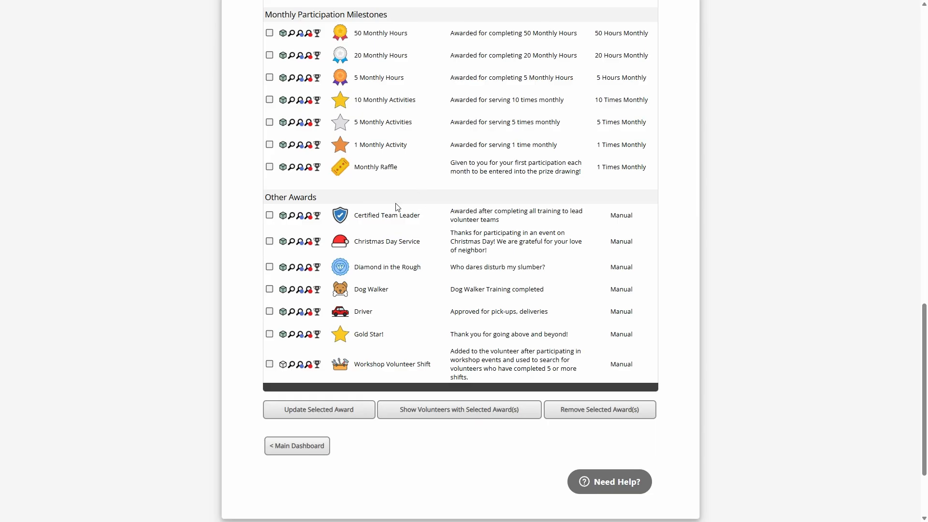
{"action": "left_click", "coordinate": [395, 215]}
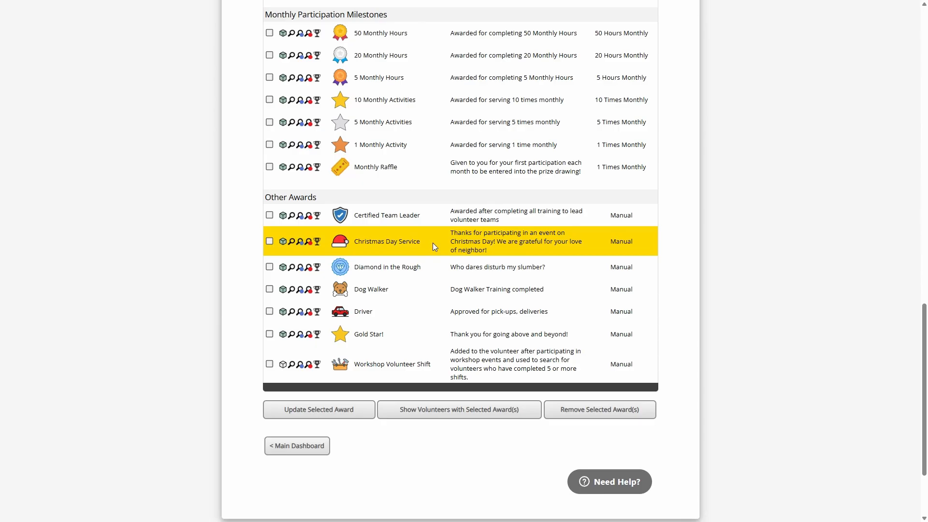
Step: List the existing opportunities and open Zoo Wings Over Water - Special Event for editing
{"action": "scroll", "coordinate": [485, 256], "scroll_direction": "up", "scroll_amount": 20}
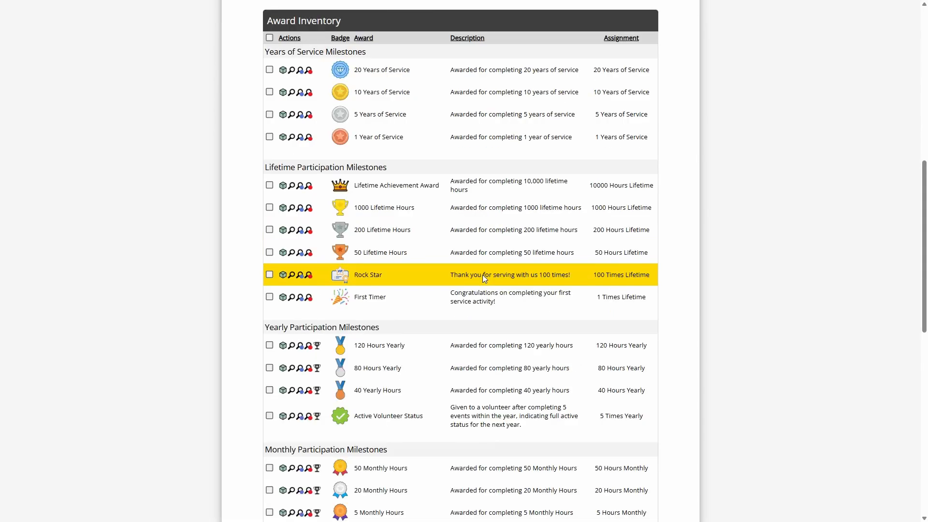
{"action": "left_click", "coordinate": [428, 148]}
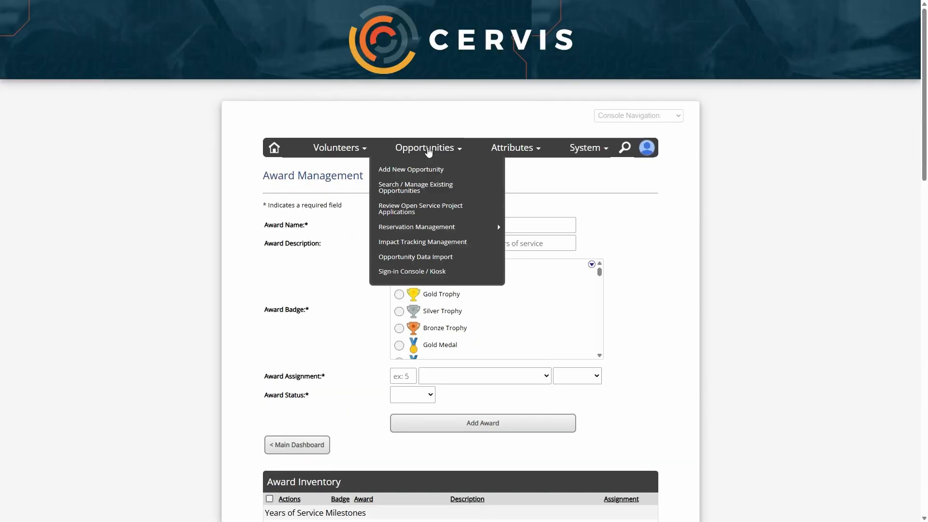
{"action": "left_click", "coordinate": [419, 187]}
{"action": "scroll", "coordinate": [357, 169], "scroll_direction": "down", "scroll_amount": 7}
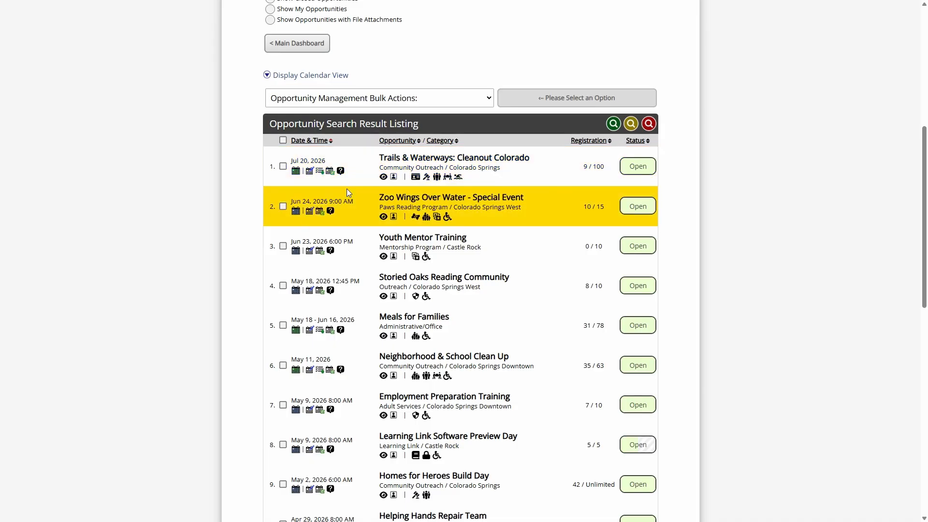
{"action": "left_click", "coordinate": [310, 211]}
Step: In the opportunity's Advanced Options, set Assign Linked Award to Christmas Day Service (Manual)
{"action": "scroll", "coordinate": [338, 241], "scroll_direction": "down", "scroll_amount": 10}
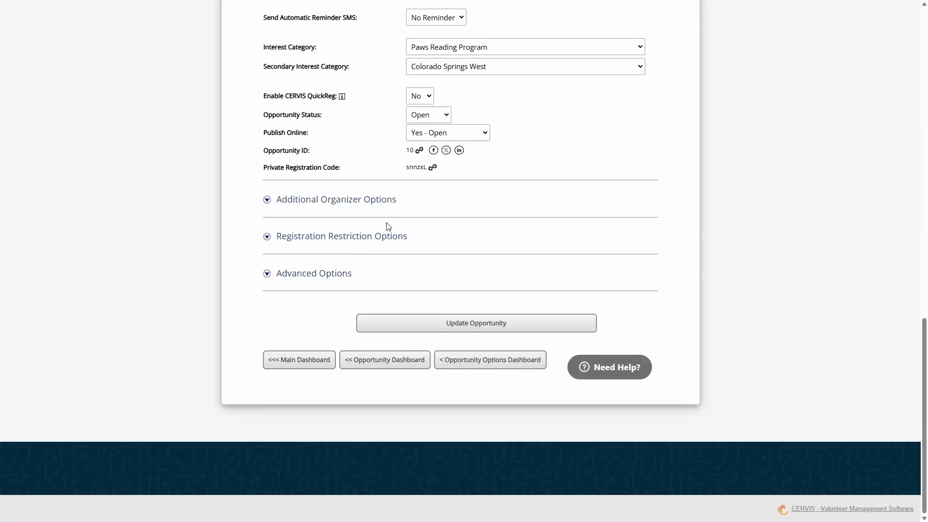
{"action": "left_click", "coordinate": [309, 278]}
{"action": "scroll", "coordinate": [367, 222], "scroll_direction": "down", "scroll_amount": 15}
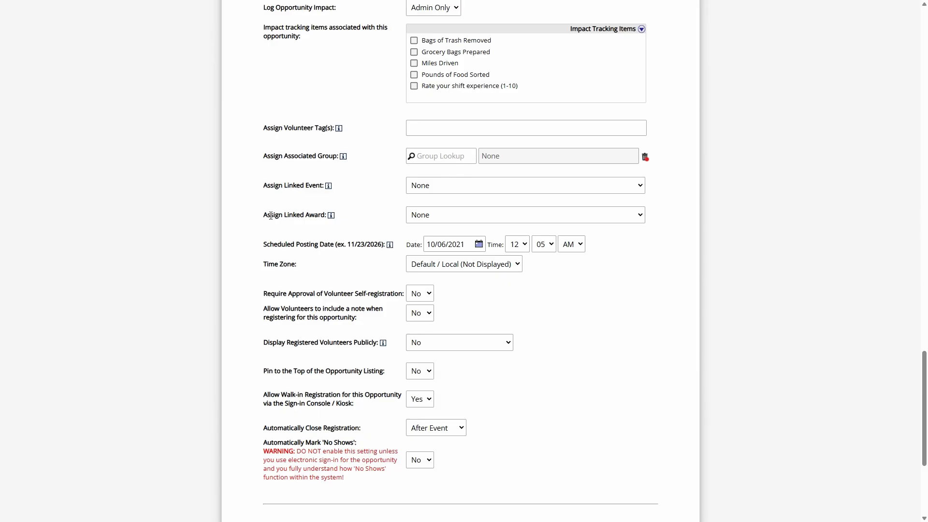
{"action": "left_click_drag", "start_coordinate": [270, 215], "coordinate": [344, 220]}
{"action": "left_click", "coordinate": [434, 216]}
{"action": "left_click", "coordinate": [435, 258]}
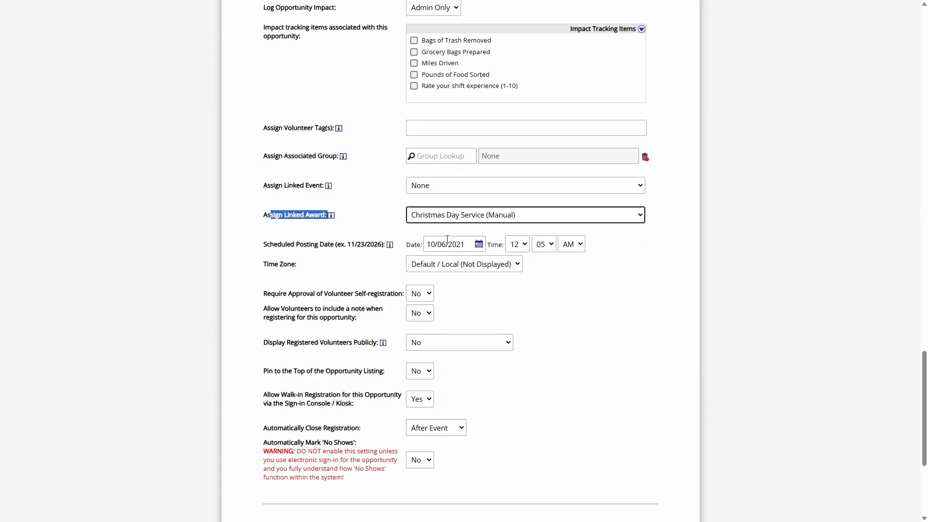
{"action": "left_click", "coordinate": [404, 221]}
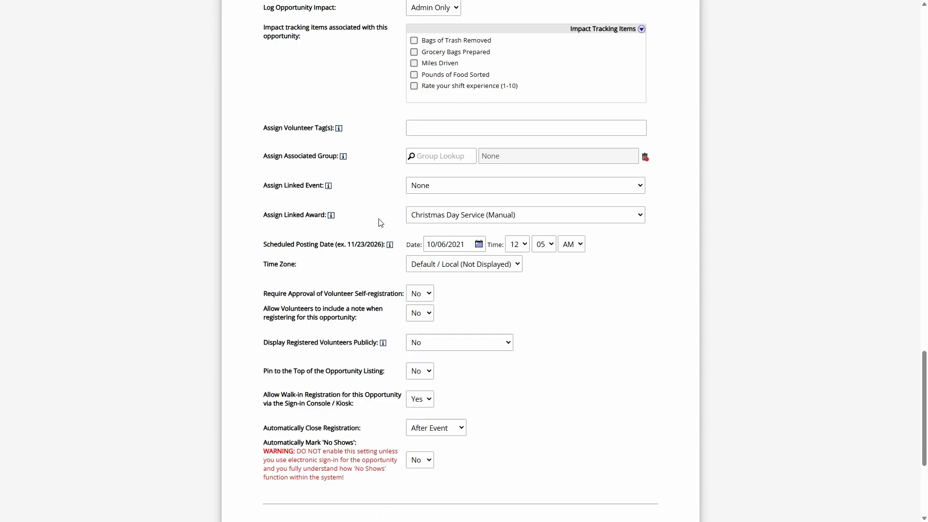
Step: Leave the opportunity form for Award Inventory Management and review the inventory from the service milestones through Other Awards
{"action": "scroll", "coordinate": [381, 218], "scroll_direction": "up", "scroll_amount": 20}
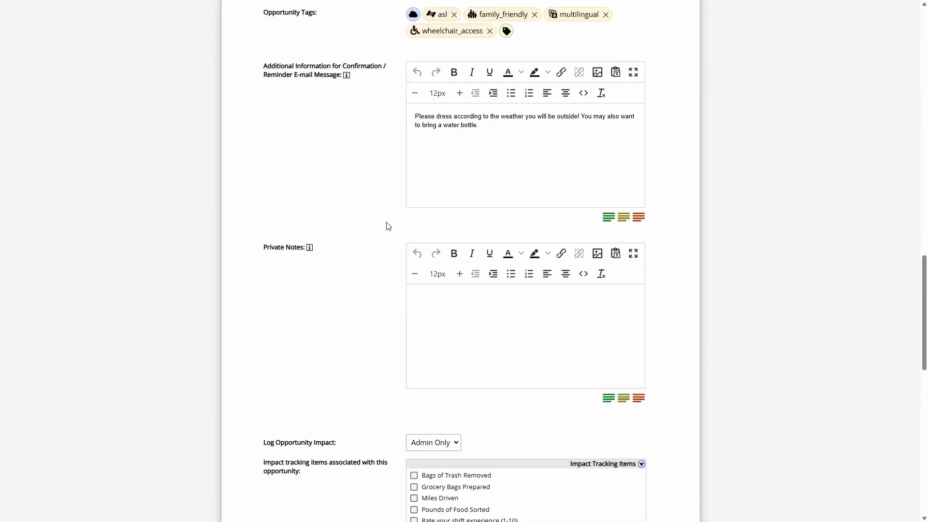
{"action": "left_click", "coordinate": [293, 208]}
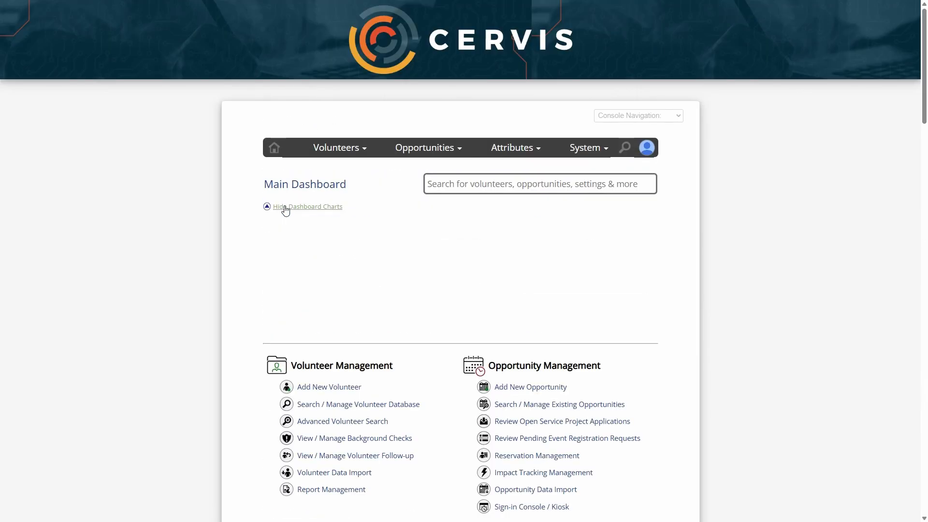
{"action": "scroll", "coordinate": [317, 322], "scroll_direction": "down", "scroll_amount": 5}
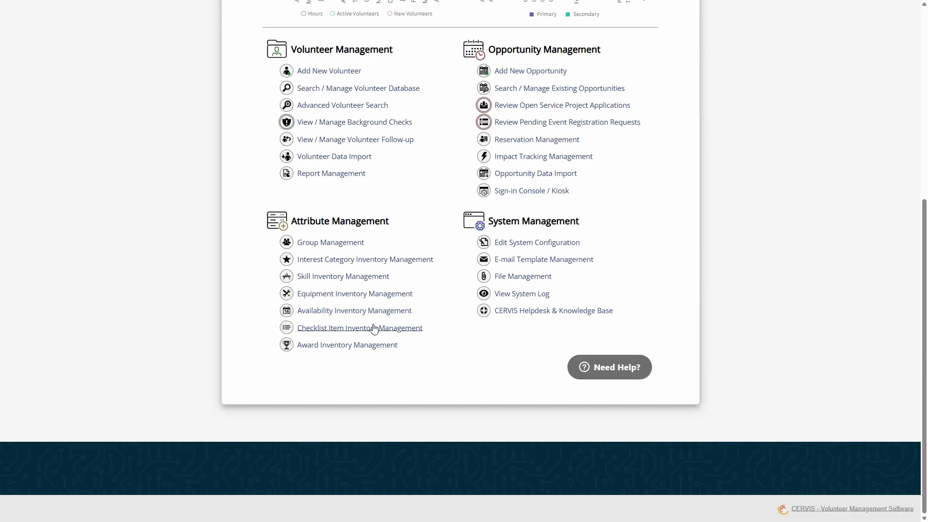
{"action": "left_click", "coordinate": [371, 345]}
{"action": "scroll", "coordinate": [319, 343], "scroll_direction": "down", "scroll_amount": 5}
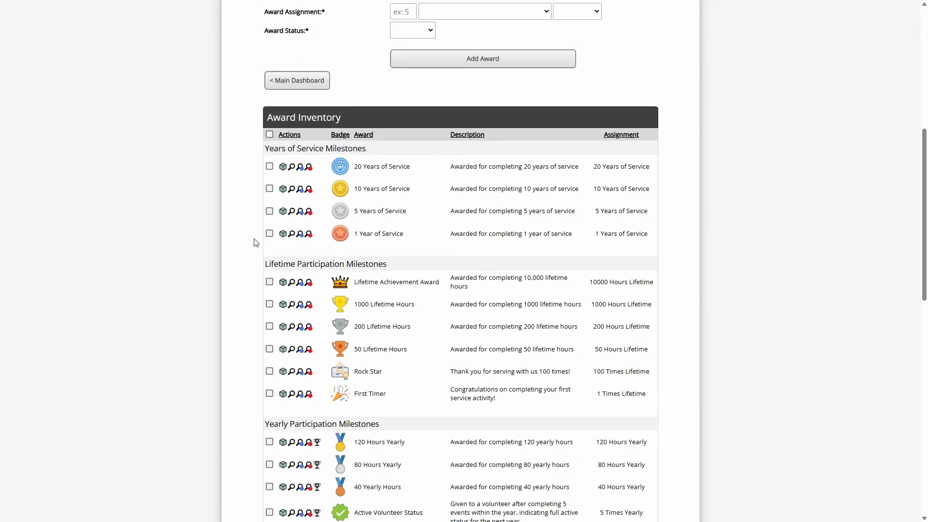
{"action": "scroll", "coordinate": [234, 230], "scroll_direction": "down", "scroll_amount": 8}
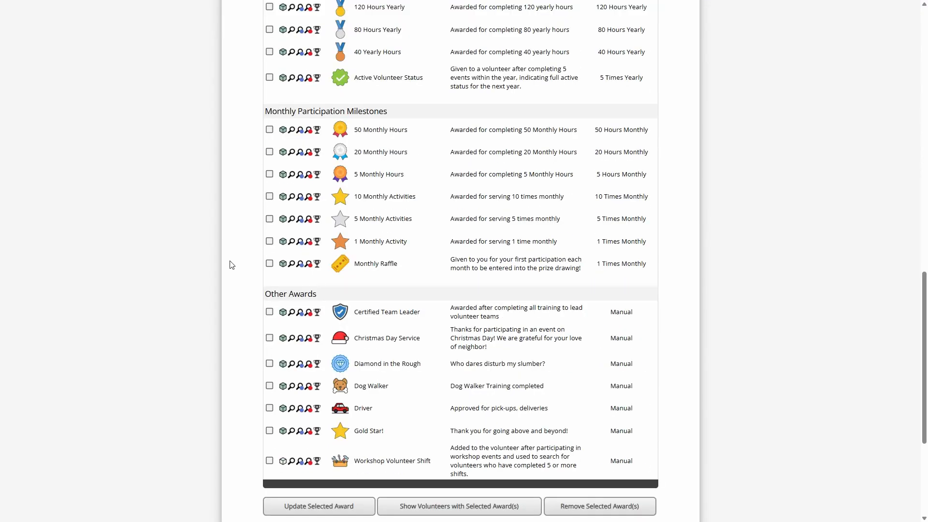
{"action": "scroll", "coordinate": [245, 298], "scroll_direction": "down", "scroll_amount": 1}
{"action": "scroll", "coordinate": [245, 300], "scroll_direction": "down", "scroll_amount": 2}
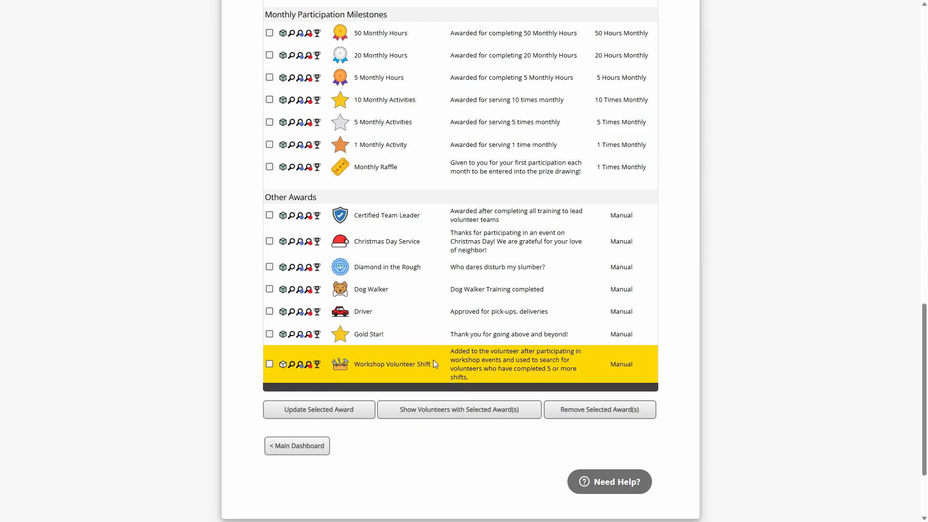
Step: Examine the description of the Workshop Volunteer Shift award under Other Awards
{"action": "left_click_drag", "start_coordinate": [454, 354], "coordinate": [472, 380]}
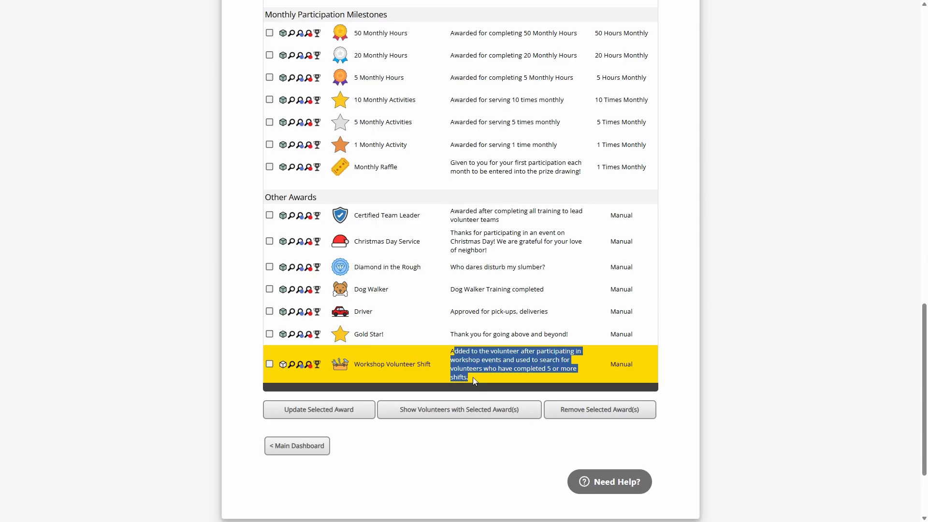
{"action": "left_click", "coordinate": [474, 361]}
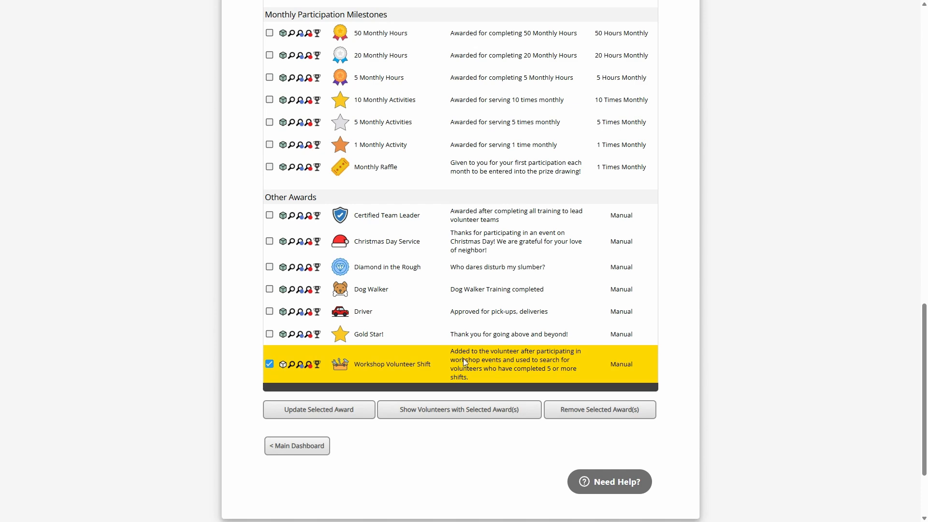
{"action": "scroll", "coordinate": [467, 353], "scroll_direction": "up", "scroll_amount": 15}
Step: In Advanced Volunteer Search, set the award criteria to Workshop Volunteer Shift (Manual) received more than 3 times
{"action": "mouse_move", "coordinate": [334, 162]}
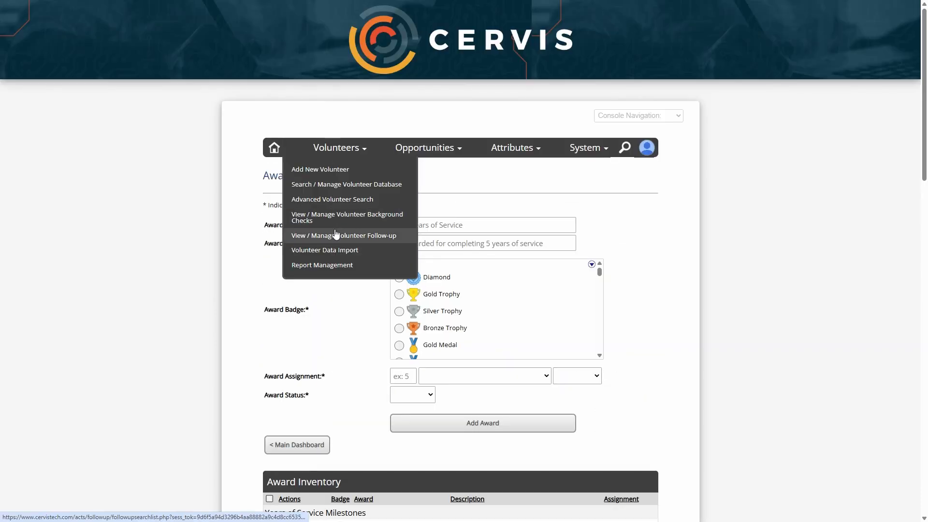
{"action": "left_click", "coordinate": [343, 204]}
{"action": "scroll", "coordinate": [341, 266], "scroll_direction": "down", "scroll_amount": 6}
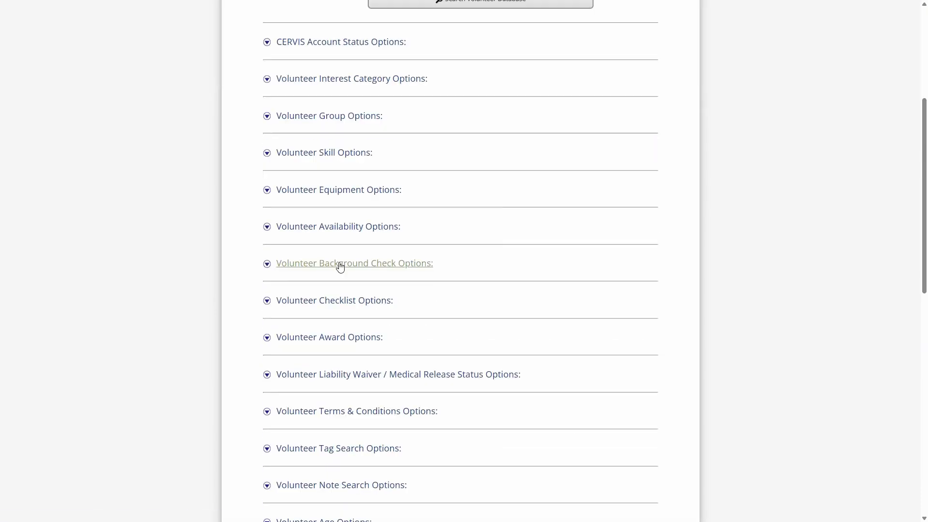
{"action": "left_click", "coordinate": [341, 288]}
{"action": "left_click", "coordinate": [364, 325]}
{"action": "scroll", "coordinate": [339, 271], "scroll_direction": "down", "scroll_amount": 3}
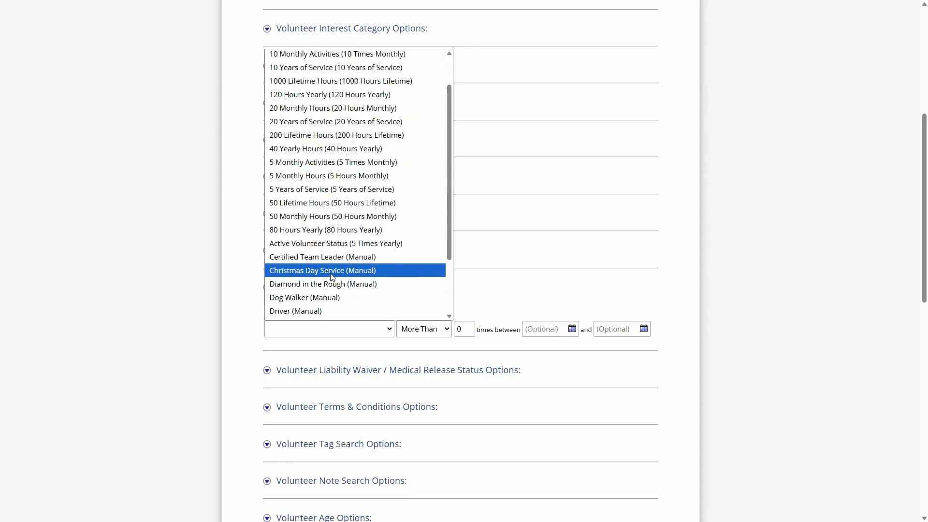
{"action": "left_click", "coordinate": [321, 311]}
{"action": "left_click", "coordinate": [439, 332]}
{"action": "key", "text": "Tab"}
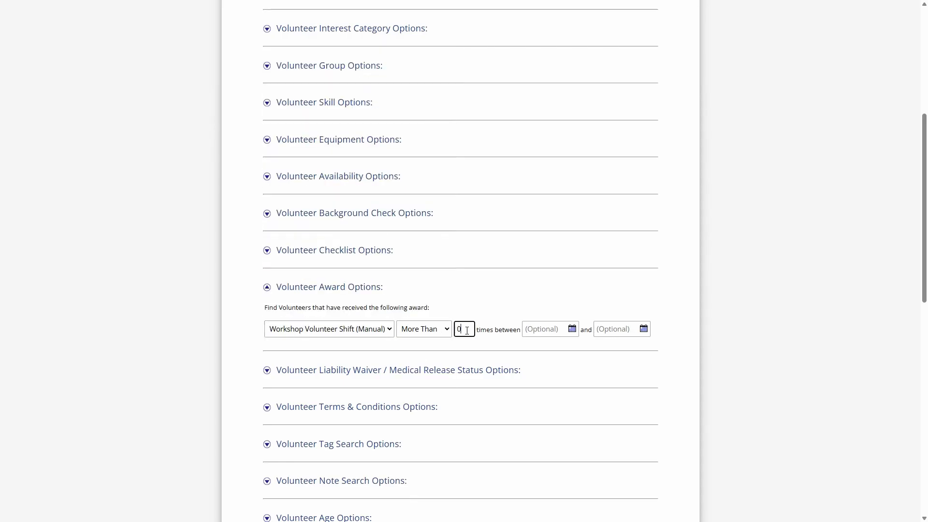
{"action": "type", "text": "3"}
Step: Search the volunteer database with these award criteria and bring up the result listing
{"action": "scroll", "coordinate": [476, 319], "scroll_direction": "down", "scroll_amount": 12}
{"action": "scroll", "coordinate": [467, 317], "scroll_direction": "up", "scroll_amount": 8}
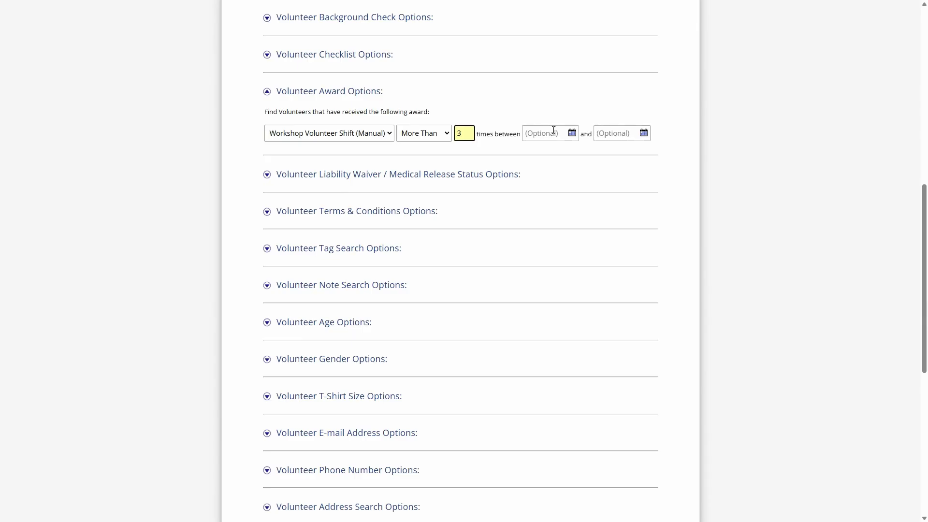
{"action": "scroll", "coordinate": [474, 230], "scroll_direction": "down", "scroll_amount": 8}
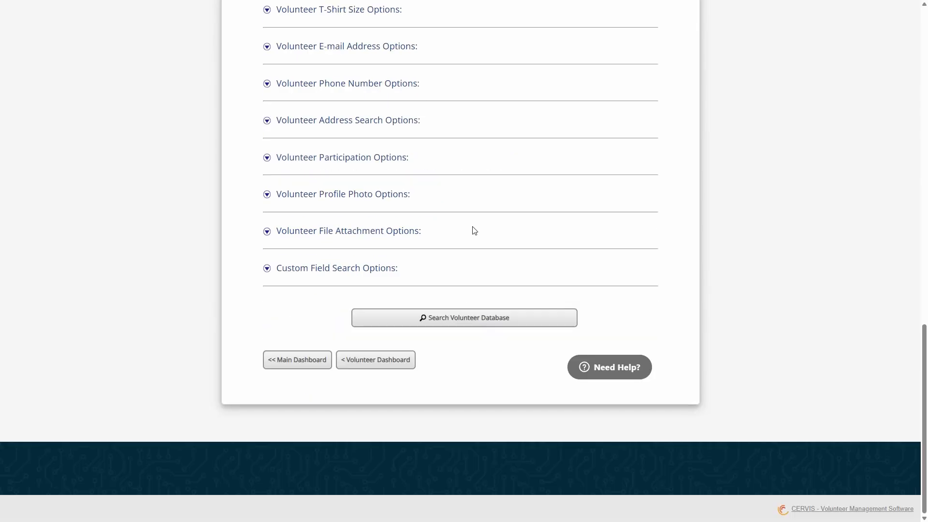
{"action": "left_click", "coordinate": [477, 319]}
{"action": "scroll", "coordinate": [439, 193], "scroll_direction": "down", "scroll_amount": 7}
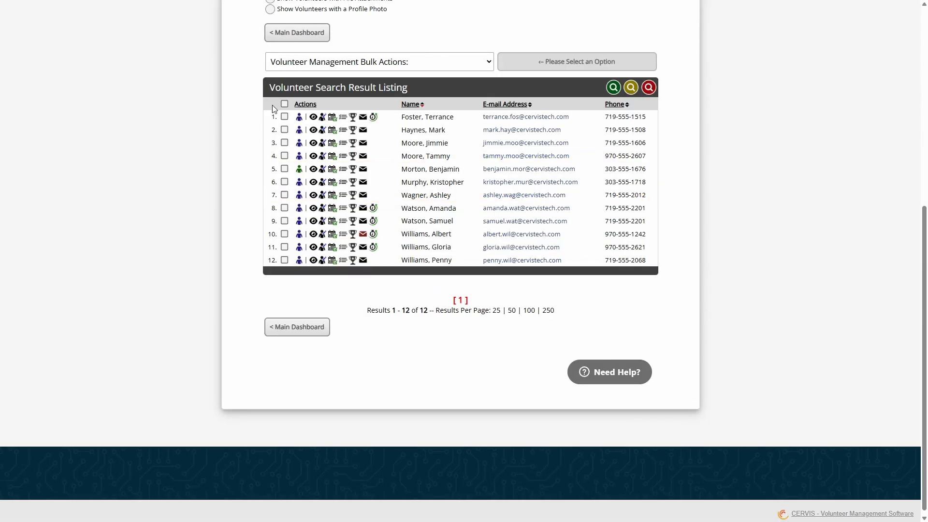
Step: Select all volunteers in the search result listing and clear the selection again
{"action": "left_click", "coordinate": [284, 104]}
{"action": "scroll", "coordinate": [233, 116], "scroll_direction": "up", "scroll_amount": 3}
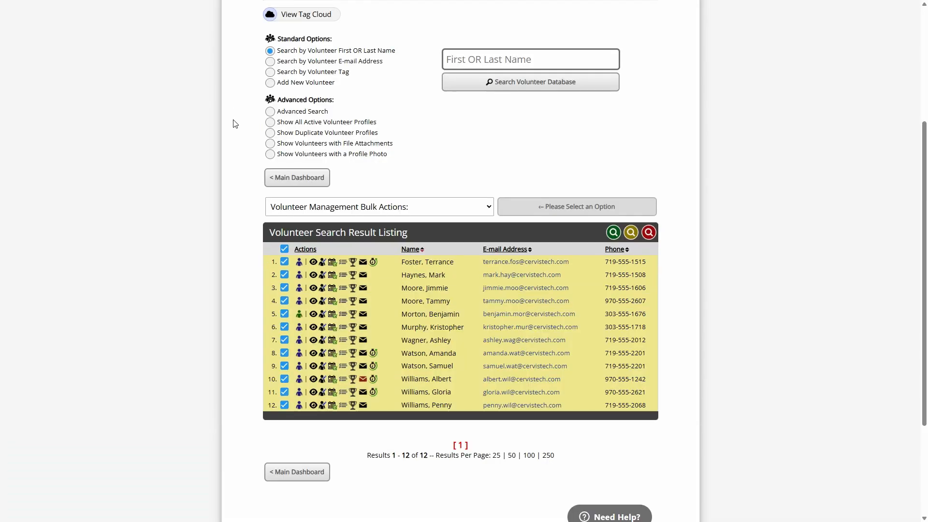
{"action": "left_click", "coordinate": [285, 249]}
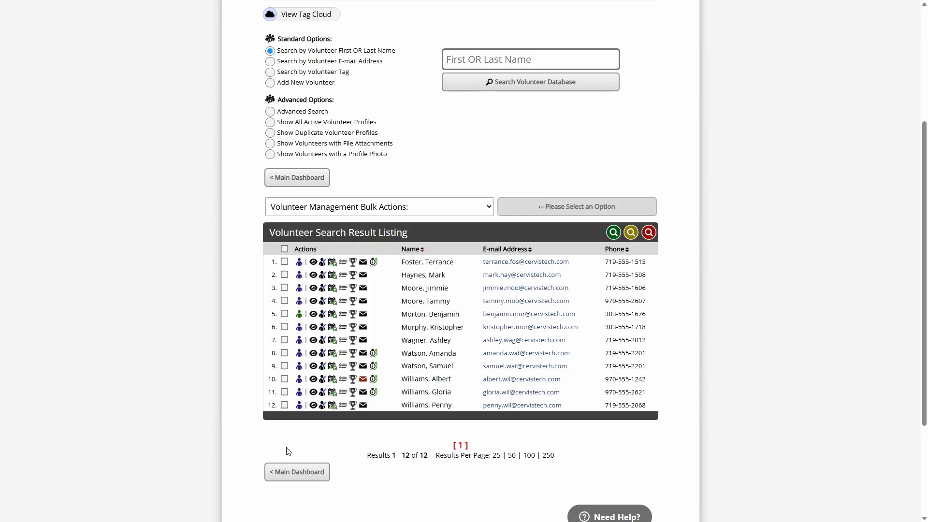
Step: Open the awards of the first listed volunteer and examine the milestones and Other Awards
{"action": "left_click", "coordinate": [353, 262]}
{"action": "scroll", "coordinate": [456, 246], "scroll_direction": "down", "scroll_amount": 7}
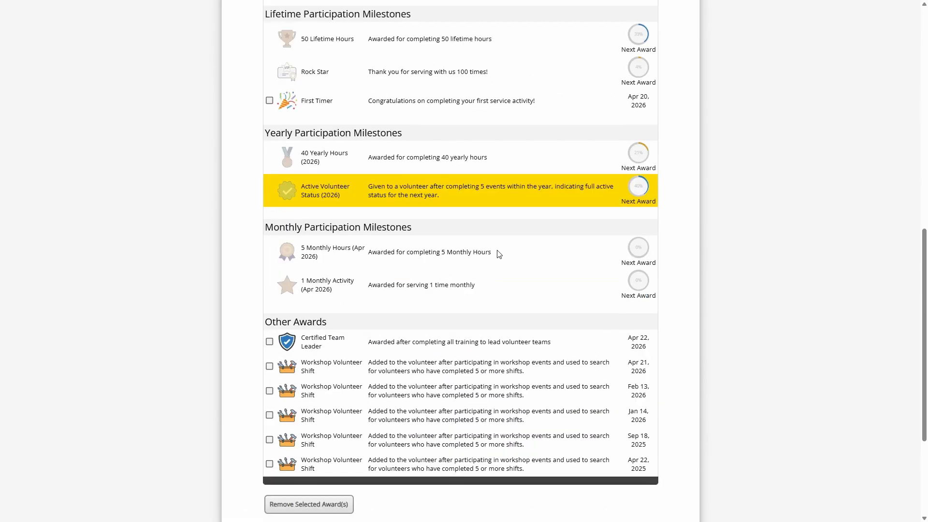
{"action": "scroll", "coordinate": [499, 254], "scroll_direction": "down", "scroll_amount": 4}
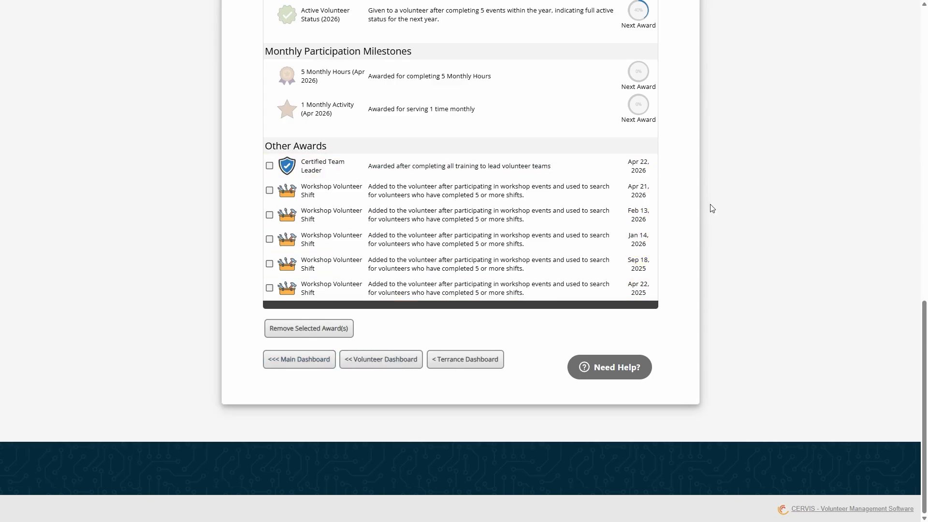
Step: Go to the Report Management Dashboard and expand the Award Report Field Options of the Award Recipient Report
{"action": "left_click", "coordinate": [293, 366]}
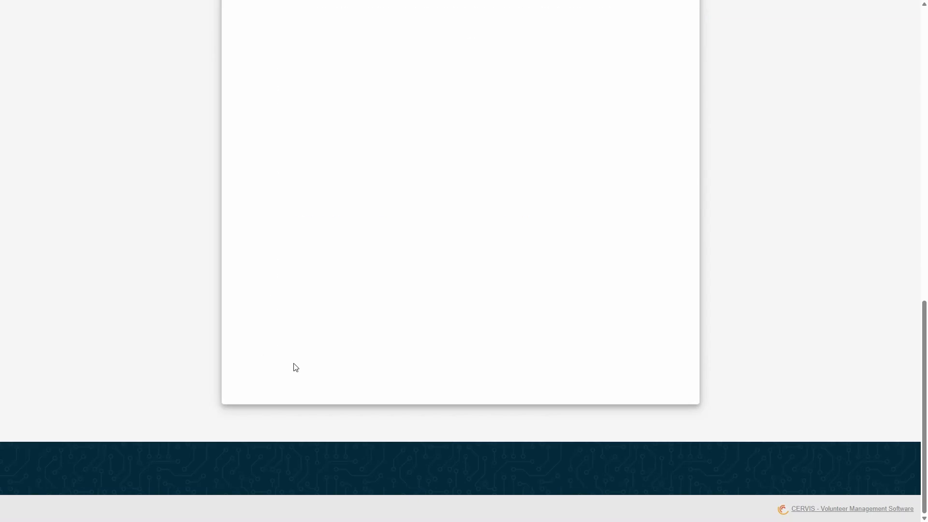
{"action": "left_click", "coordinate": [341, 173]}
{"action": "scroll", "coordinate": [314, 234], "scroll_direction": "down", "scroll_amount": 10}
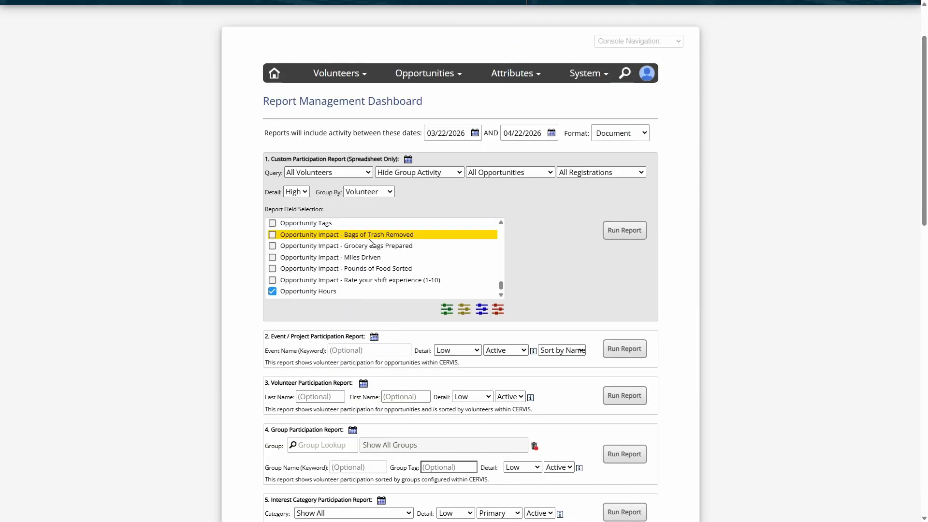
{"action": "scroll", "coordinate": [236, 271], "scroll_direction": "down", "scroll_amount": 5}
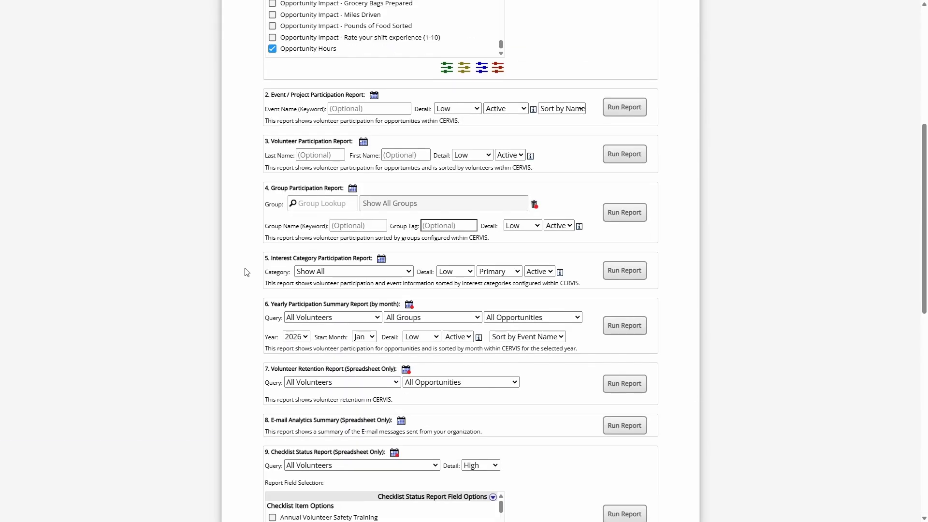
{"action": "scroll", "coordinate": [246, 276], "scroll_direction": "down", "scroll_amount": 5}
{"action": "scroll", "coordinate": [246, 271], "scroll_direction": "down", "scroll_amount": 2}
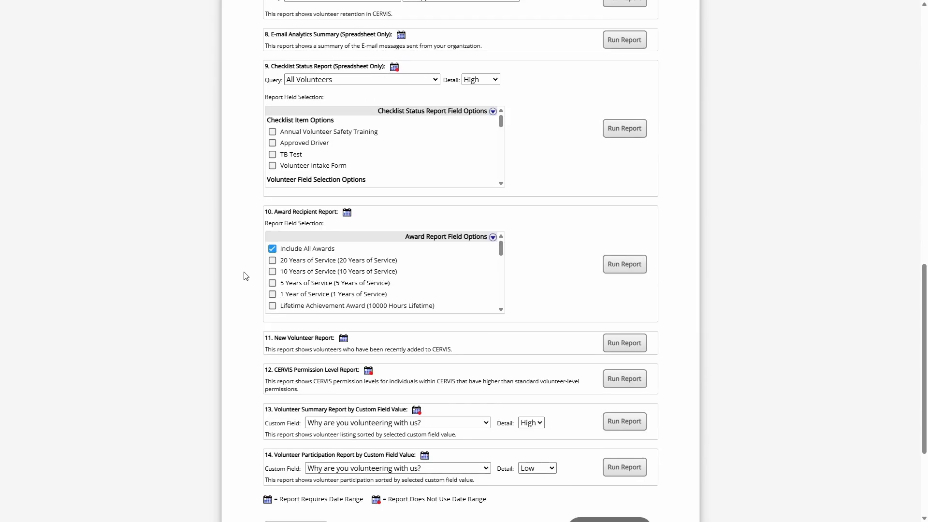
{"action": "left_click", "coordinate": [472, 240]}
{"action": "scroll", "coordinate": [368, 203], "scroll_direction": "down", "scroll_amount": 2}
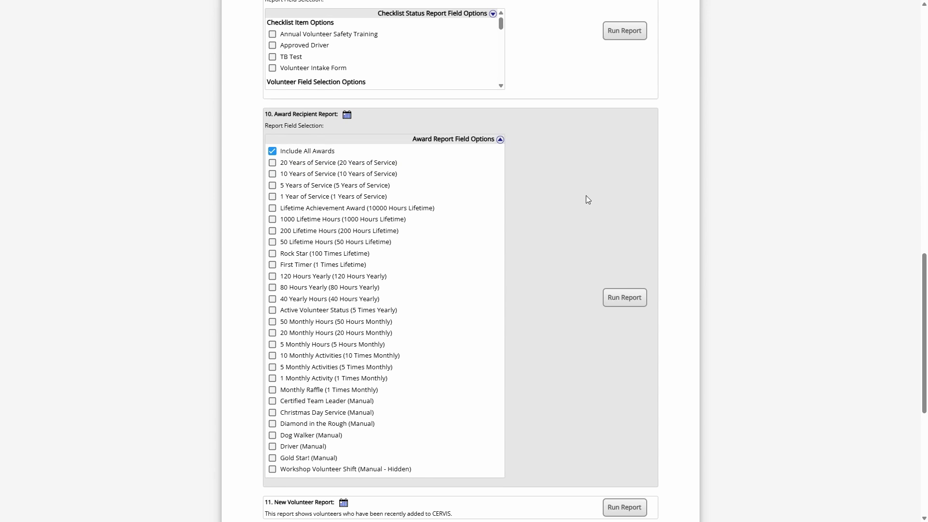
Step: Try limiting the Award Recipient Report to Workshop Volunteer Shift, restore Include All Awards, and collapse the field options
{"action": "left_click", "coordinate": [300, 151]}
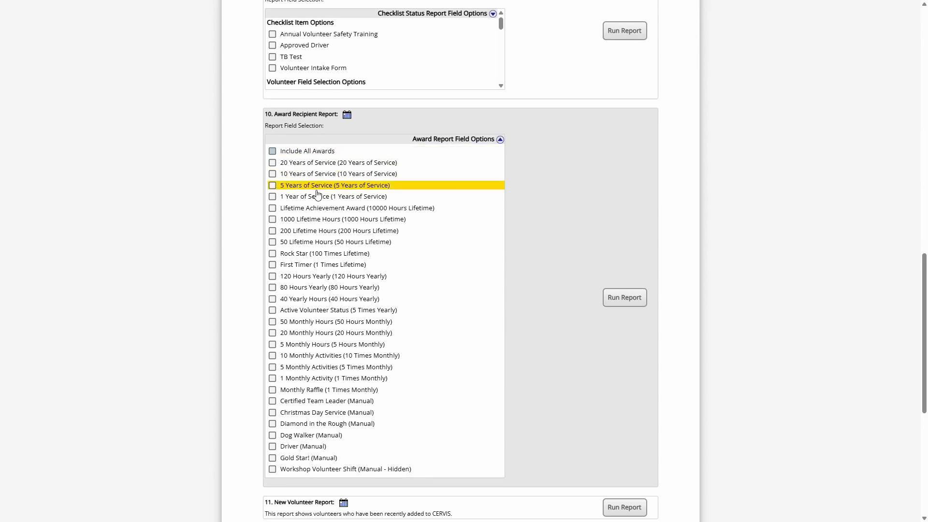
{"action": "left_click", "coordinate": [343, 469]}
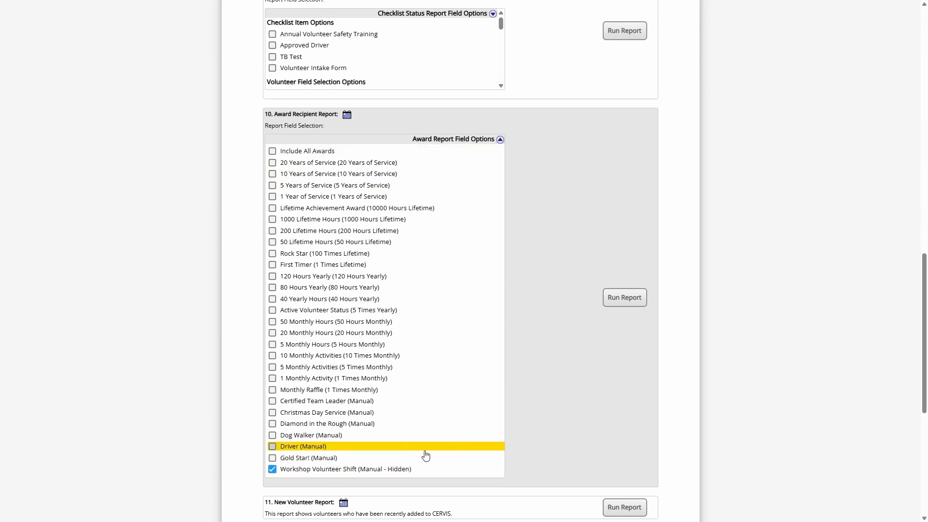
{"action": "left_click", "coordinate": [326, 470]}
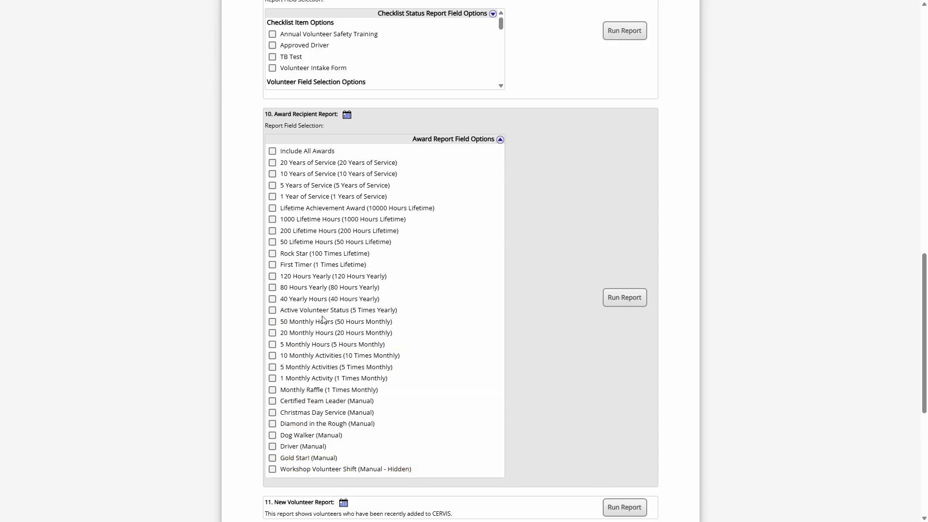
{"action": "left_click", "coordinate": [325, 151]}
{"action": "left_click", "coordinate": [500, 139]}
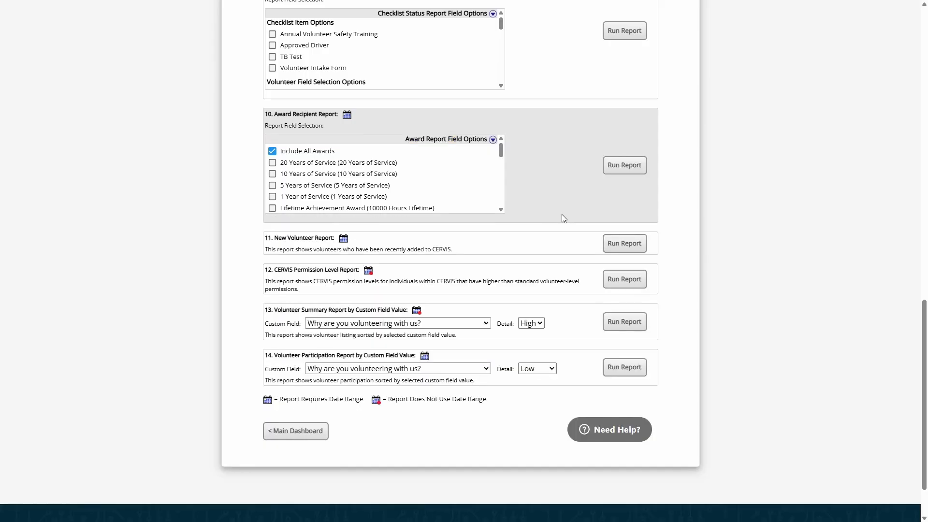
Step: Set the start of the report date range to 01/01/2026
{"action": "scroll", "coordinate": [571, 232], "scroll_direction": "up", "scroll_amount": 10}
{"action": "scroll", "coordinate": [579, 249], "scroll_direction": "up", "scroll_amount": 7}
{"action": "left_click", "coordinate": [442, 208]}
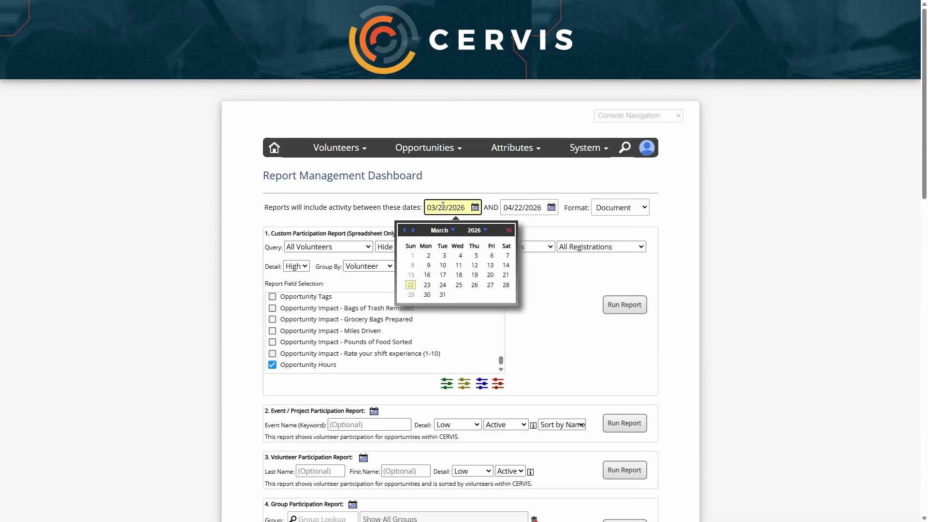
{"action": "left_click", "coordinate": [475, 231]}
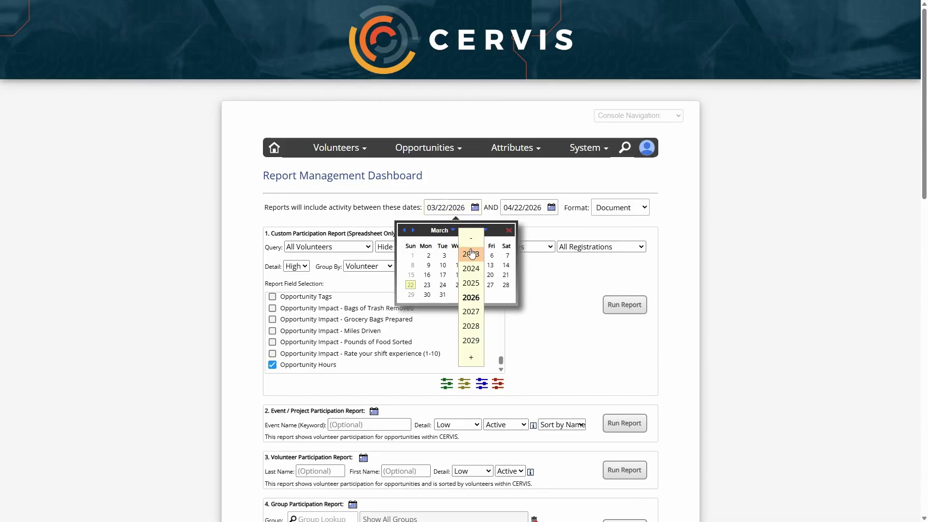
{"action": "left_click", "coordinate": [471, 298]}
{"action": "left_click", "coordinate": [460, 179]}
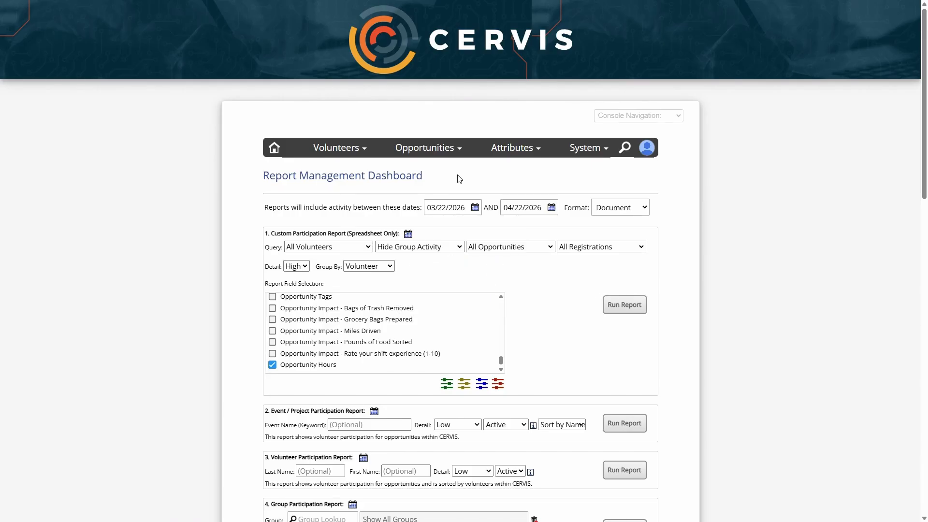
{"action": "left_click", "coordinate": [452, 207]}
{"action": "left_click", "coordinate": [442, 231]}
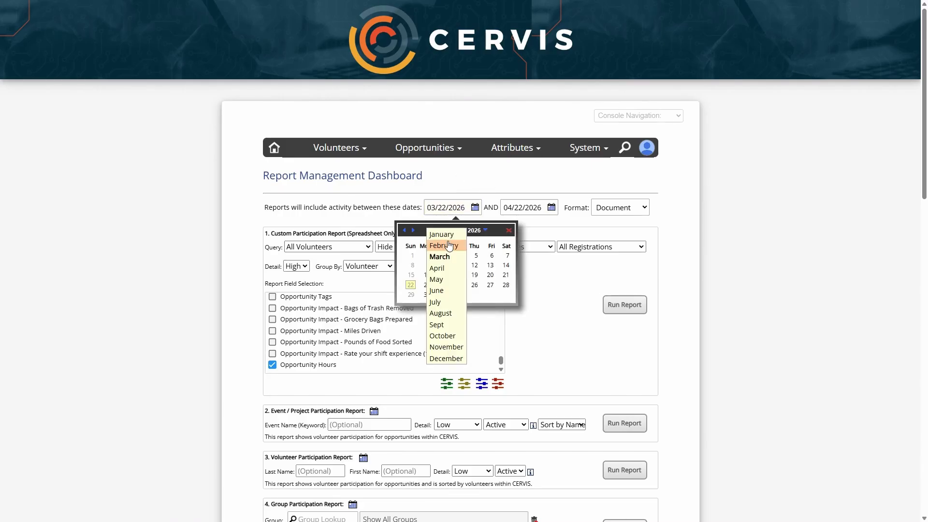
{"action": "left_click", "coordinate": [445, 234]}
{"action": "left_click", "coordinate": [477, 256]}
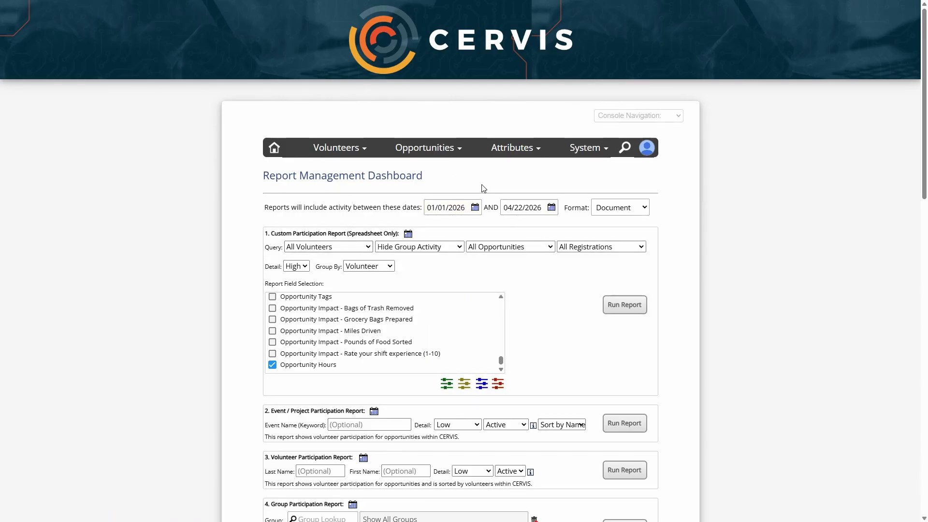
Step: Run the Award Recipient Report and open the downloaded award_summary.doc in Word
{"action": "scroll", "coordinate": [532, 201], "scroll_direction": "down", "scroll_amount": 20}
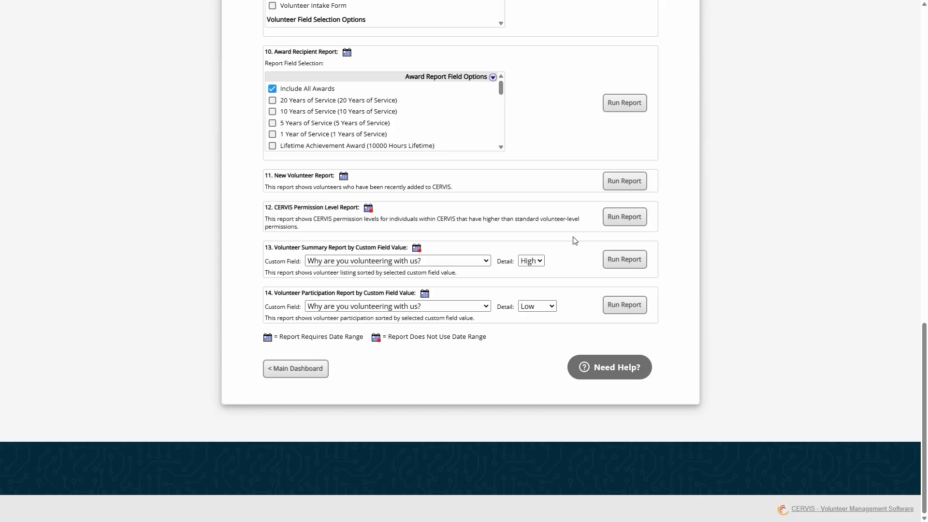
{"action": "scroll", "coordinate": [556, 203], "scroll_direction": "up", "scroll_amount": 3}
{"action": "left_click", "coordinate": [627, 249]}
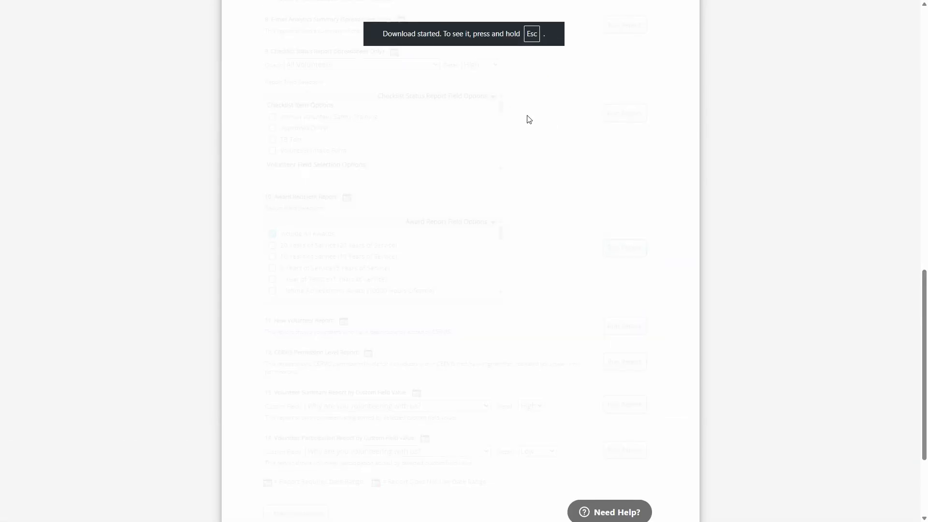
{"action": "key", "text": "Escape"}
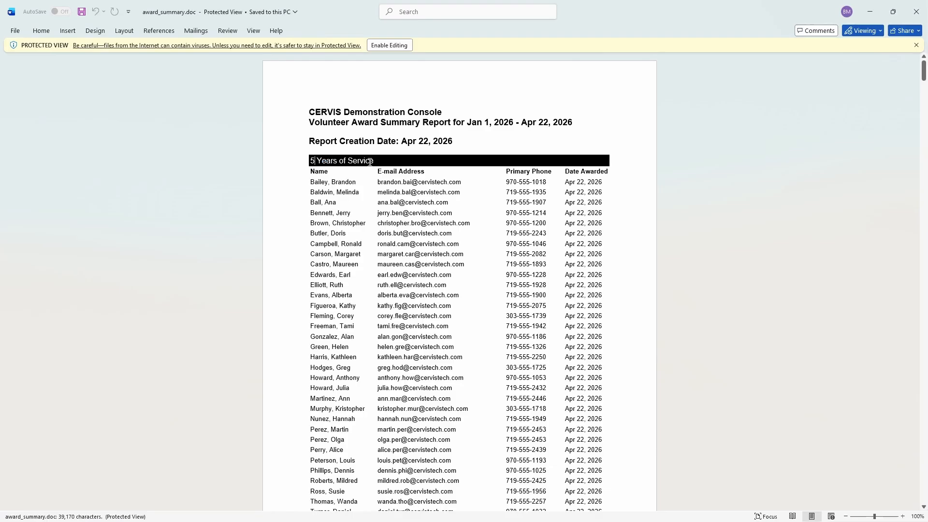
Step: Review the award summary report from the 5 Years of Service section through to the final totals
{"action": "scroll", "coordinate": [518, 278], "scroll_direction": "down", "scroll_amount": 5}
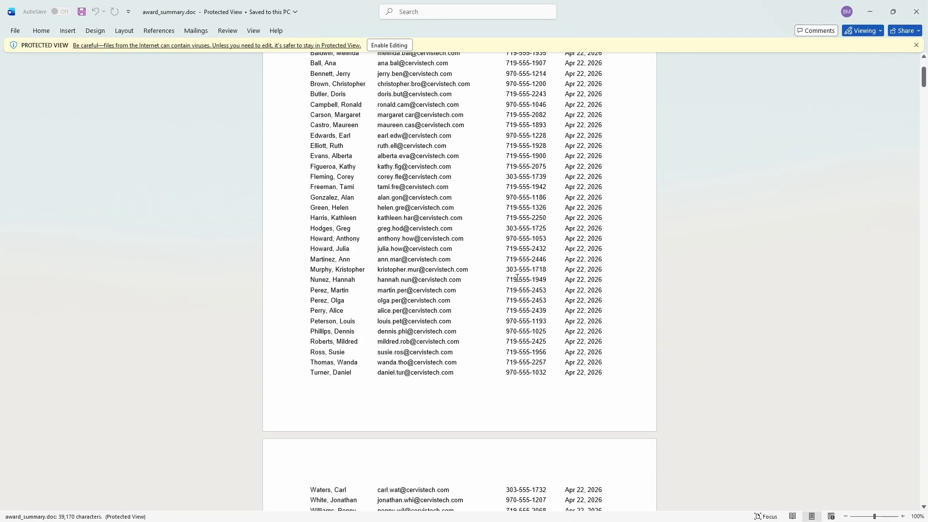
{"action": "scroll", "coordinate": [518, 278], "scroll_direction": "down", "scroll_amount": 20}
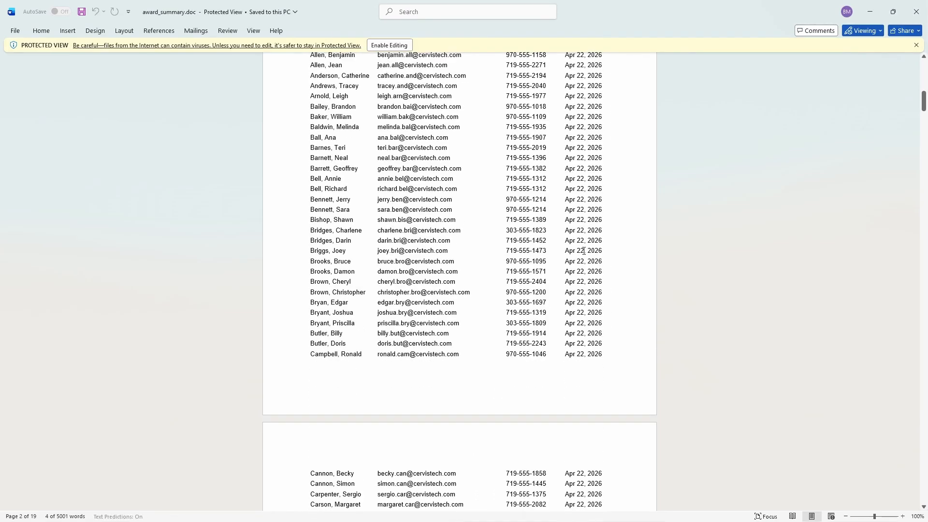
{"action": "left_click_drag", "start_coordinate": [924, 103], "coordinate": [924, 485]}
{"action": "scroll", "coordinate": [440, 318], "scroll_direction": "up", "scroll_amount": 10}
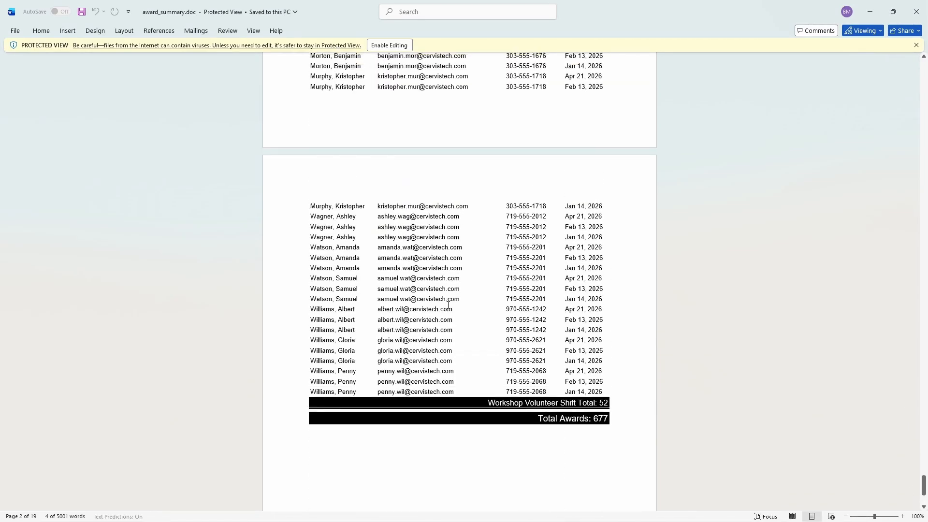
Step: Examine the Workshop Volunteer Shift section of the report, including its repeated recipient entries
{"action": "scroll", "coordinate": [440, 318], "scroll_direction": "up", "scroll_amount": 6}
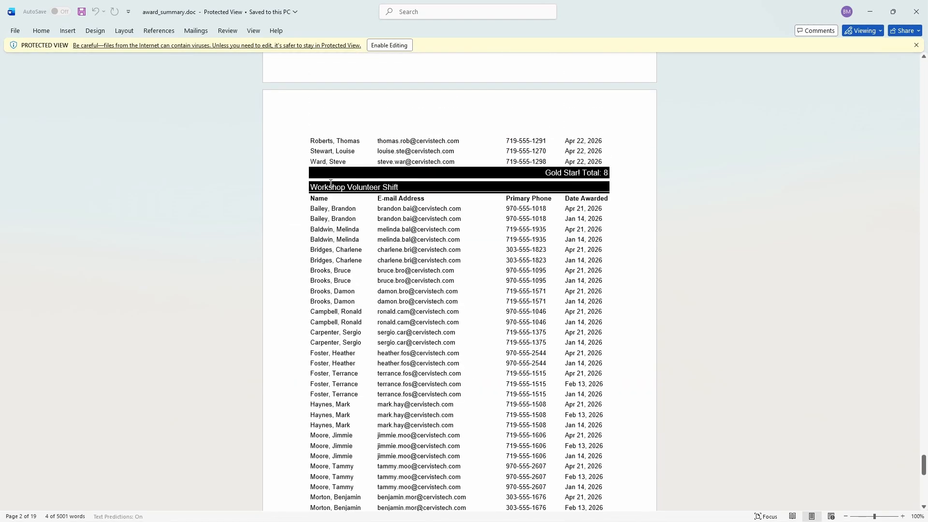
{"action": "left_click_drag", "start_coordinate": [314, 187], "coordinate": [414, 187]}
{"action": "left_click", "coordinate": [414, 188]}
{"action": "left_click_drag", "start_coordinate": [313, 208], "coordinate": [370, 232]}
{"action": "left_click", "coordinate": [355, 219]}
{"action": "scroll", "coordinate": [355, 224], "scroll_direction": "down", "scroll_amount": 1}
{"action": "left_click_drag", "start_coordinate": [315, 141], "coordinate": [407, 141]}
{"action": "left_click", "coordinate": [408, 141]}
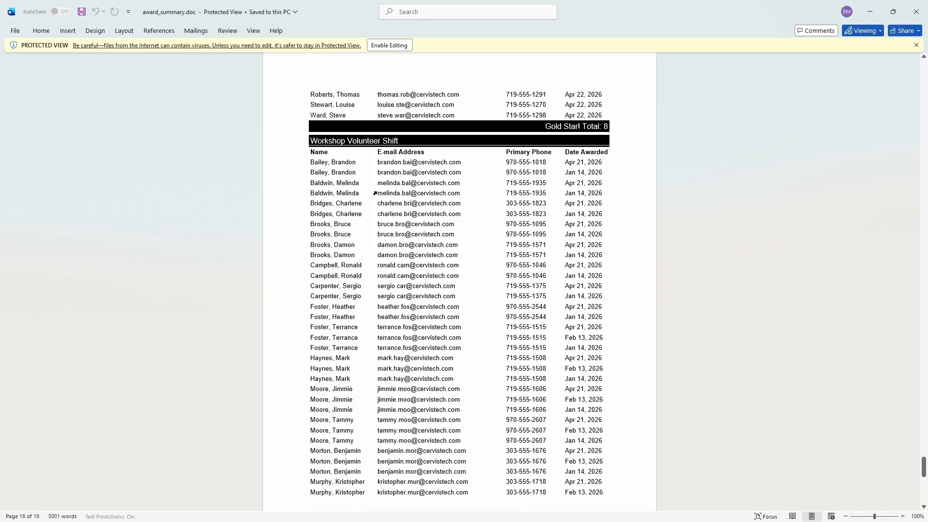
Step: Highlight repeated recipient rows in the Workshop Volunteer Shift listing, and check the full listing through to the final total
{"action": "scroll", "coordinate": [375, 193], "scroll_direction": "down", "scroll_amount": 2}
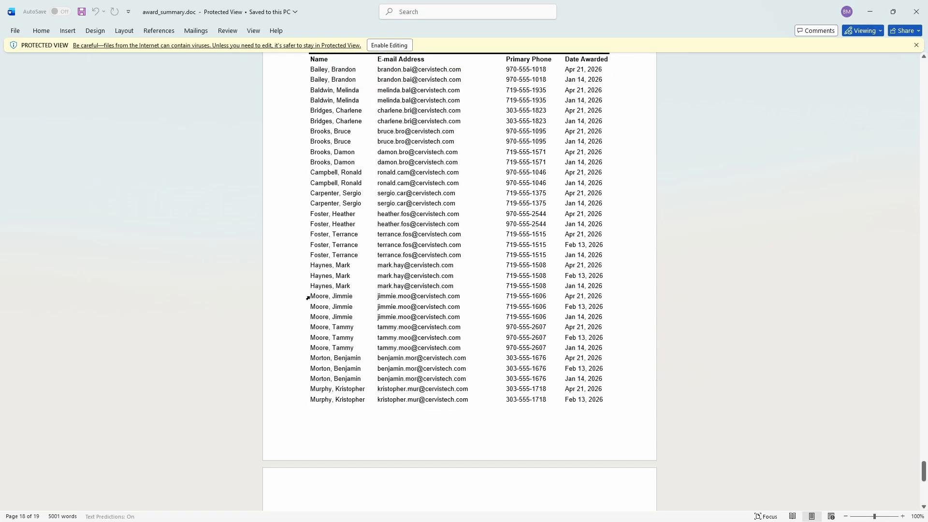
{"action": "left_click_drag", "start_coordinate": [312, 297], "coordinate": [606, 322]}
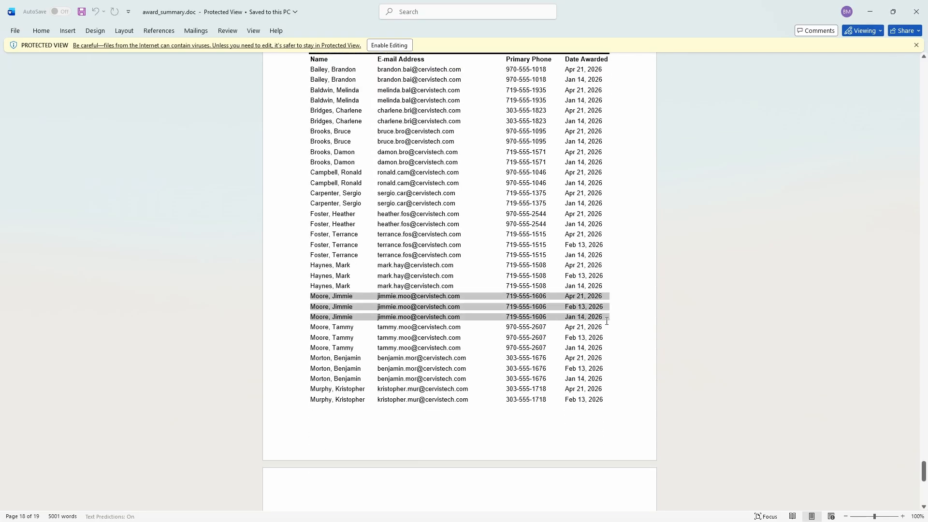
{"action": "left_click", "coordinate": [391, 297]}
{"action": "scroll", "coordinate": [382, 271], "scroll_direction": "up", "scroll_amount": 2}
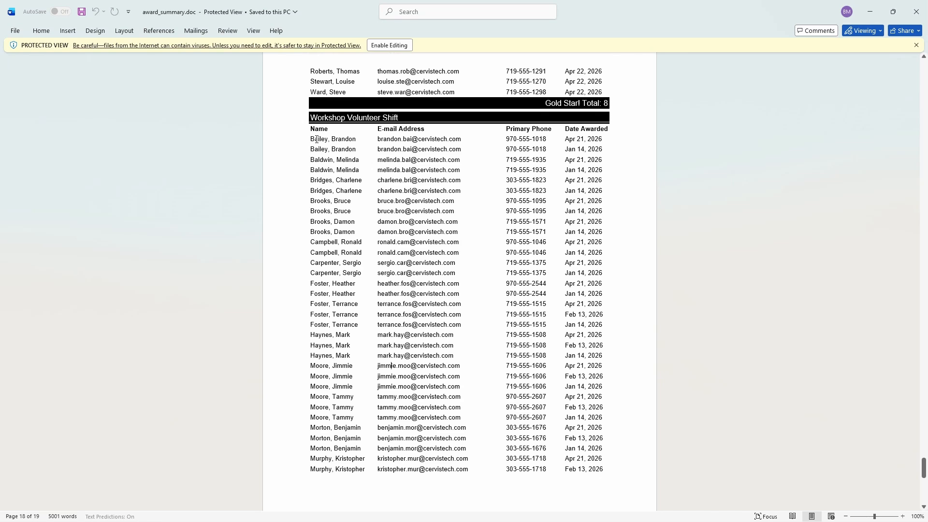
{"action": "left_click_drag", "start_coordinate": [313, 138], "coordinate": [608, 380]}
{"action": "scroll", "coordinate": [598, 365], "scroll_direction": "down", "scroll_amount": 2}
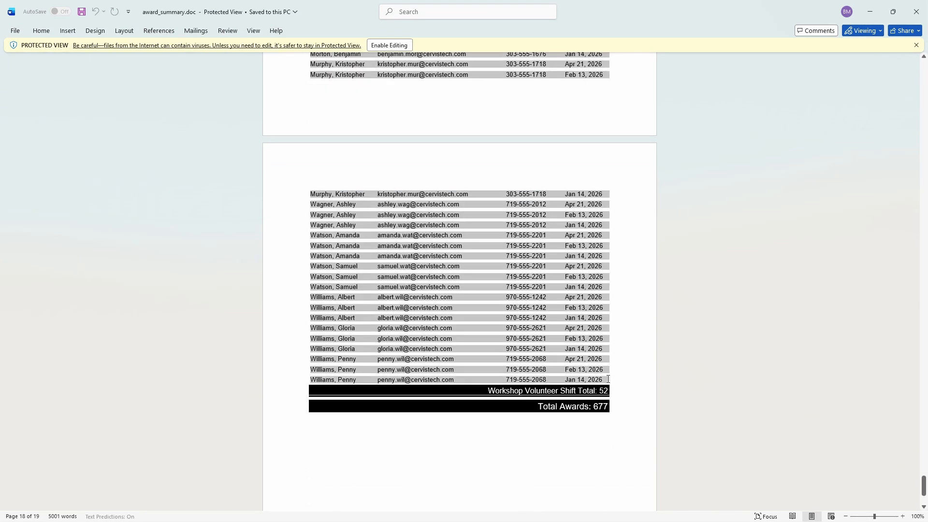
{"action": "left_click", "coordinate": [342, 237]}
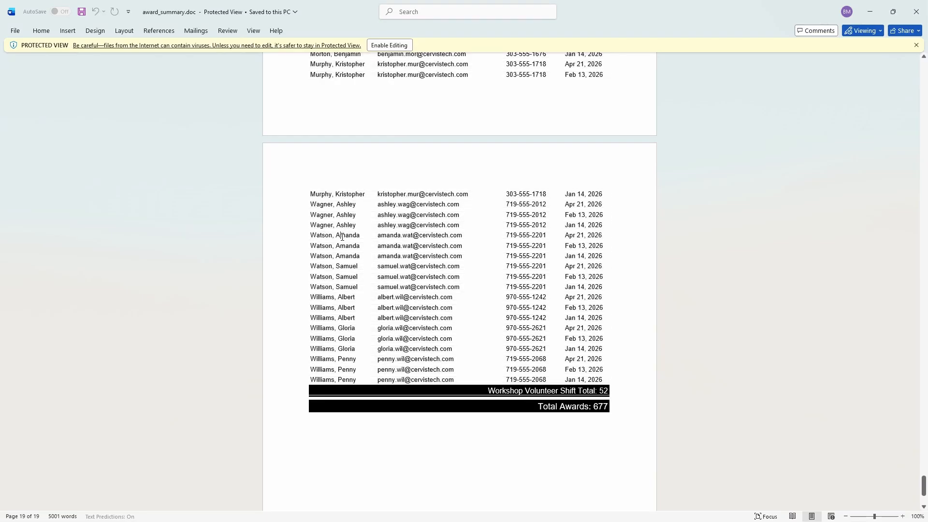
{"action": "scroll", "coordinate": [392, 253], "scroll_direction": "up", "scroll_amount": 5}
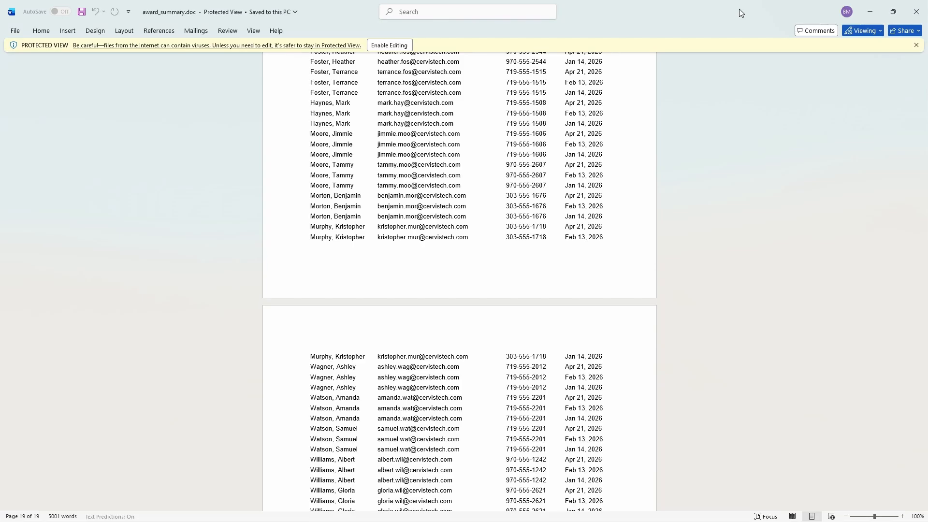
Step: Switch from the Word report back to the CERVIS console in the browser and return to its Main Dashboard
{"action": "left_click_drag", "start_coordinate": [739, 9], "coordinate": [0, 29]}
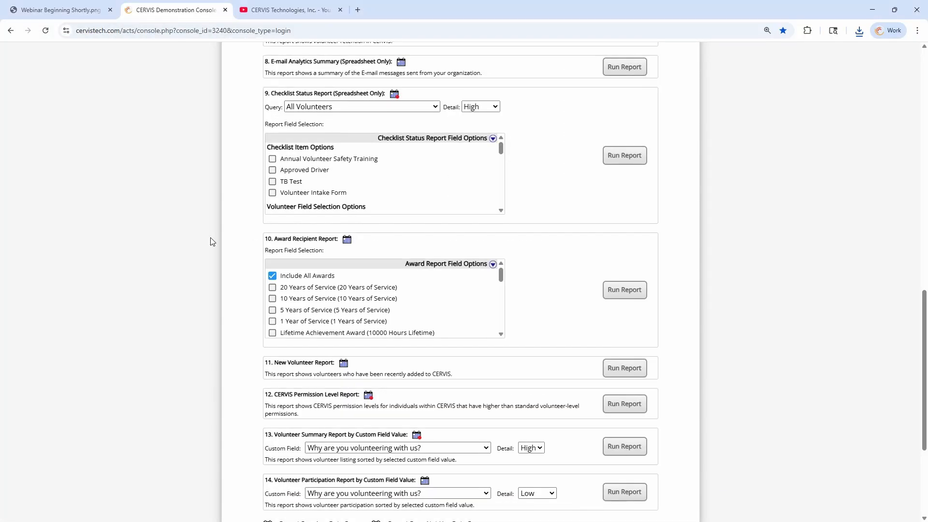
{"action": "scroll", "coordinate": [663, 232], "scroll_direction": "up", "scroll_amount": 5}
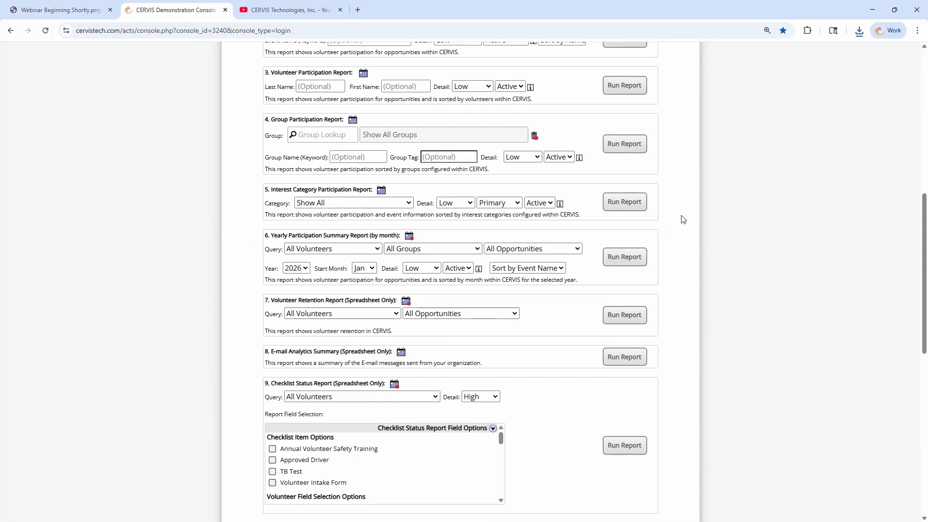
{"action": "scroll", "coordinate": [683, 219], "scroll_direction": "up", "scroll_amount": 7}
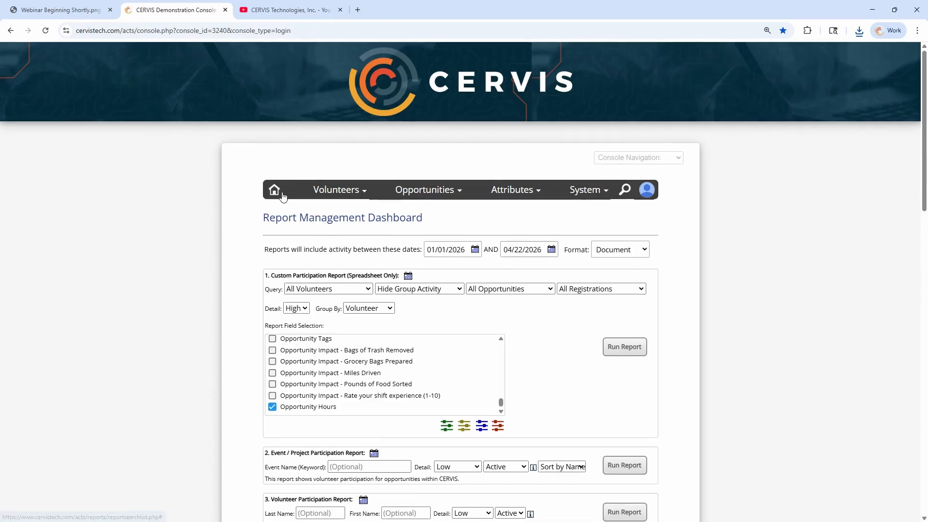
{"action": "left_click", "coordinate": [274, 190]}
{"action": "scroll", "coordinate": [229, 240], "scroll_direction": "down", "scroll_amount": 3}
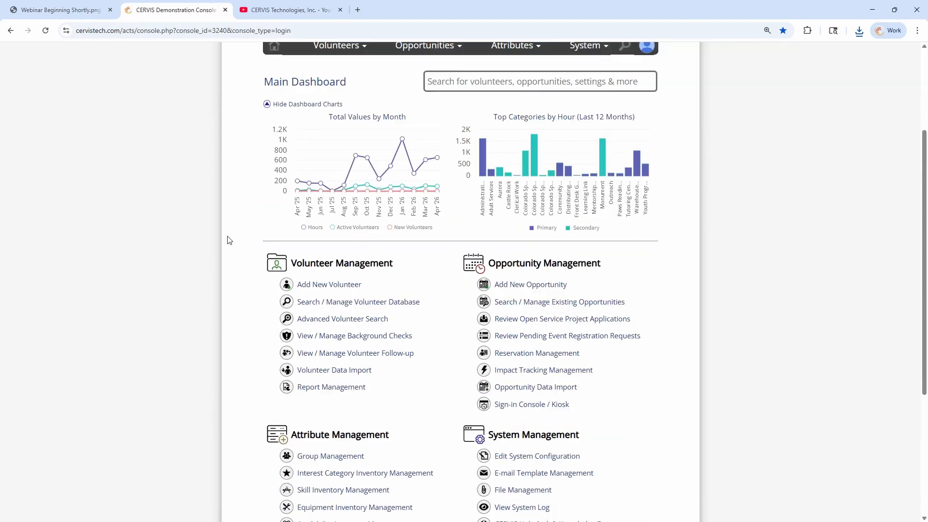
{"action": "scroll", "coordinate": [232, 240], "scroll_direction": "down", "scroll_amount": 2}
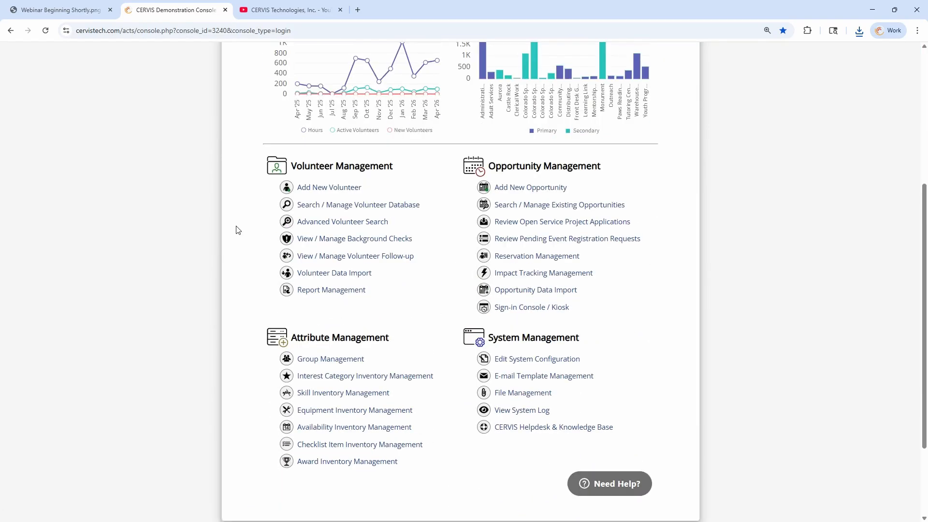
{"action": "scroll", "coordinate": [237, 230], "scroll_direction": "down", "scroll_amount": 2}
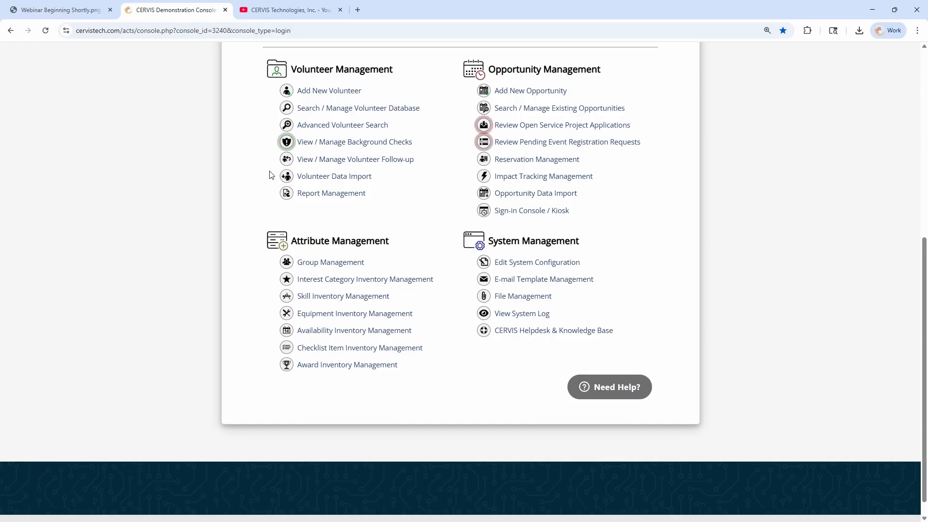
Step: Open the Advanced Volunteer Search and choose Rock Star (100 Times Lifetime) as the award in the Volunteer Award Options
{"action": "left_click", "coordinate": [352, 127]}
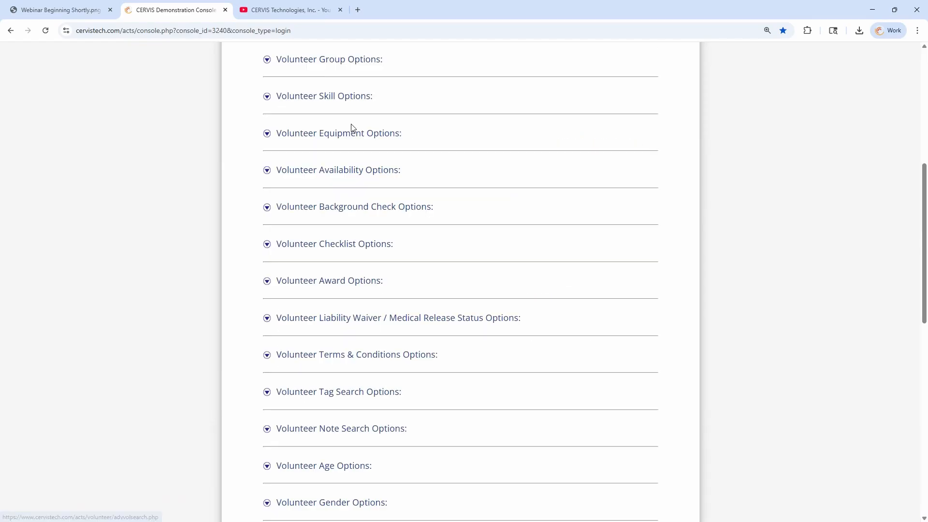
{"action": "left_click", "coordinate": [372, 285]}
{"action": "left_click", "coordinate": [368, 322]}
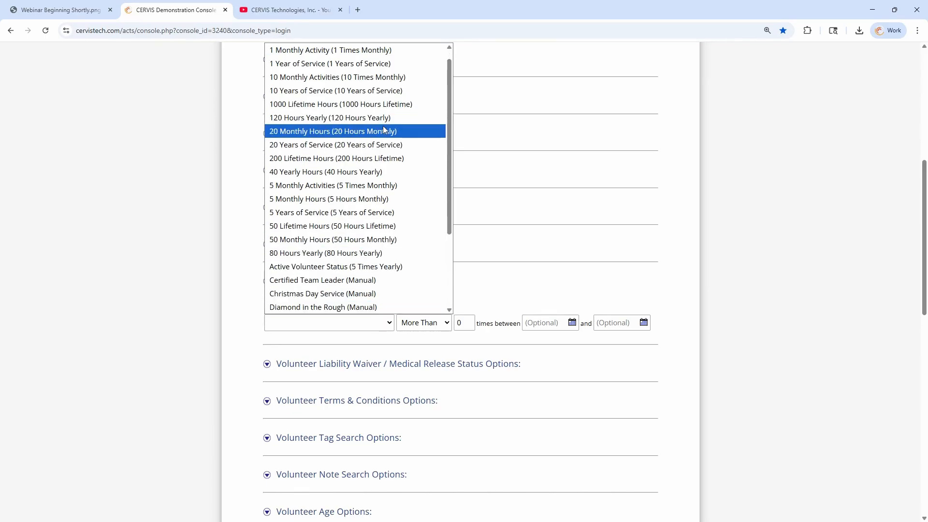
{"action": "scroll", "coordinate": [383, 126], "scroll_direction": "down", "scroll_amount": 2}
{"action": "scroll", "coordinate": [383, 125], "scroll_direction": "up", "scroll_amount": 2}
{"action": "scroll", "coordinate": [384, 130], "scroll_direction": "down", "scroll_amount": 3}
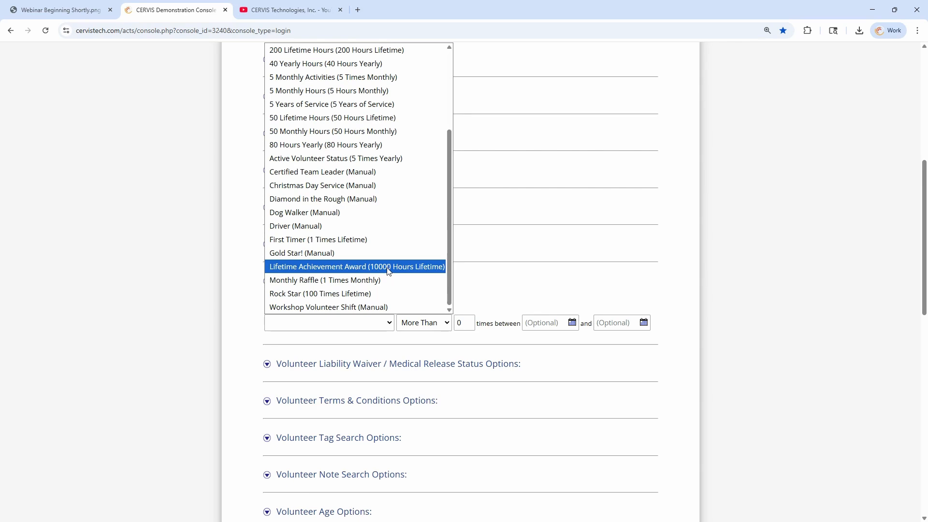
{"action": "left_click", "coordinate": [329, 296]}
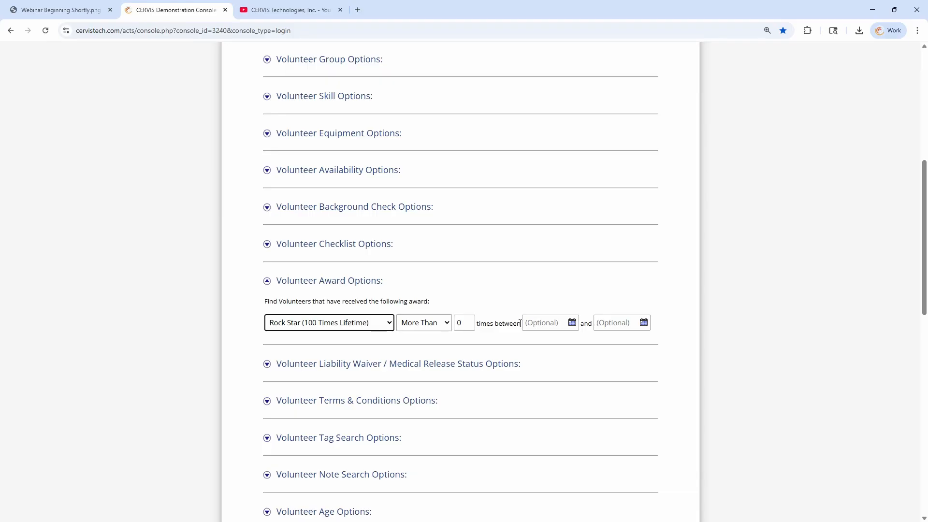
Step: Limit the award criterion to dates between 11/16/2025 and 04/22/2026
{"action": "left_click", "coordinate": [550, 321]}
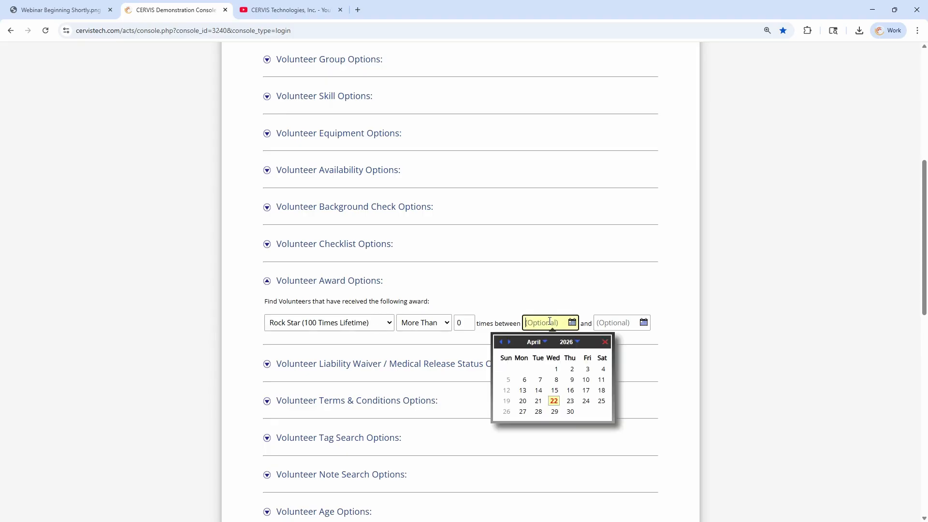
{"action": "left_click", "coordinate": [500, 342]}
{"action": "left_click", "coordinate": [500, 342]}
{"action": "left_click", "coordinate": [500, 342]}
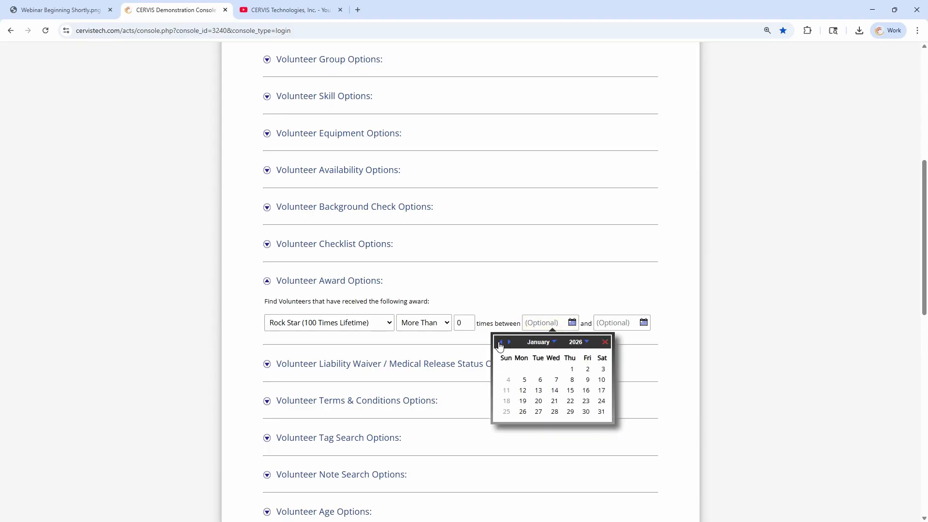
{"action": "left_click", "coordinate": [501, 343]}
{"action": "left_click", "coordinate": [500, 343]}
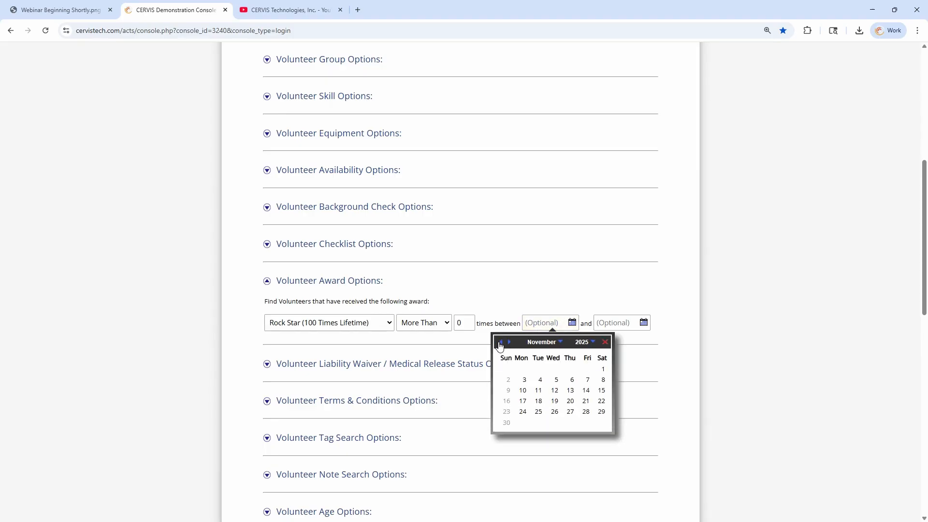
{"action": "left_click", "coordinate": [507, 401]}
{"action": "left_click", "coordinate": [614, 325]}
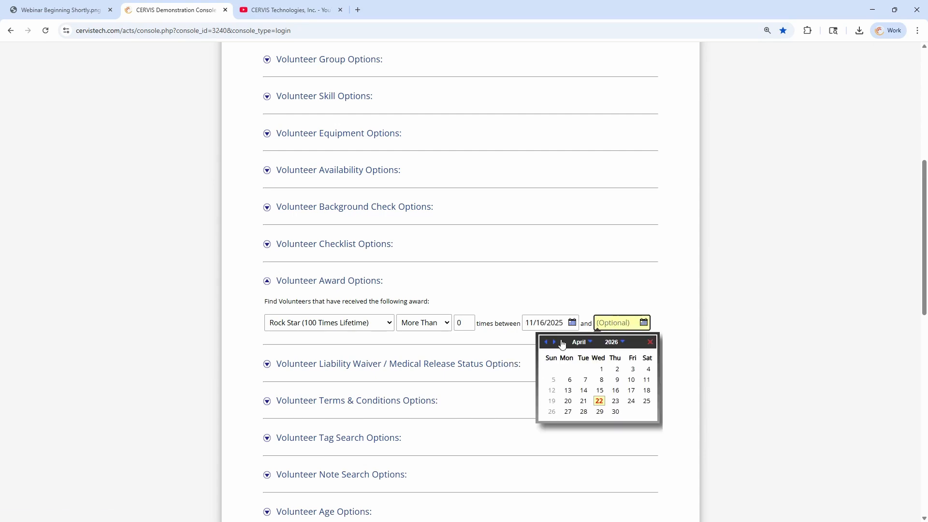
{"action": "left_click", "coordinate": [599, 401]}
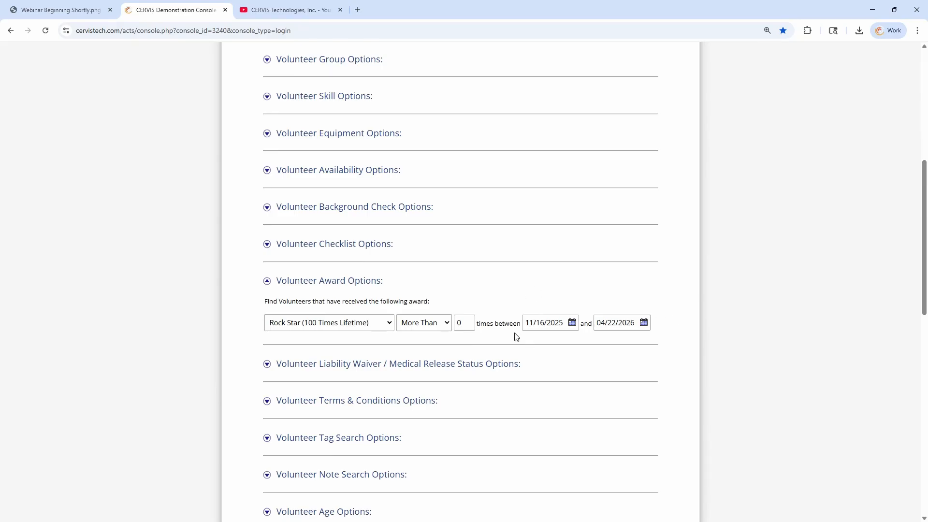
Step: Run the award-based volunteer search, followed by a name search of the volunteer database with the name left blank
{"action": "scroll", "coordinate": [516, 335], "scroll_direction": "down", "scroll_amount": 9}
{"action": "left_click", "coordinate": [481, 495]}
{"action": "left_click", "coordinate": [451, 217]}
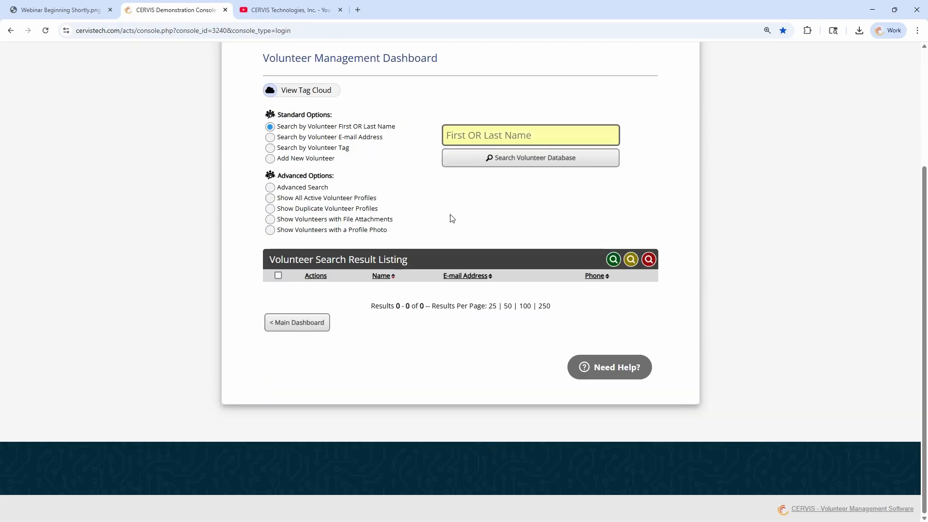
{"action": "left_click", "coordinate": [471, 165]}
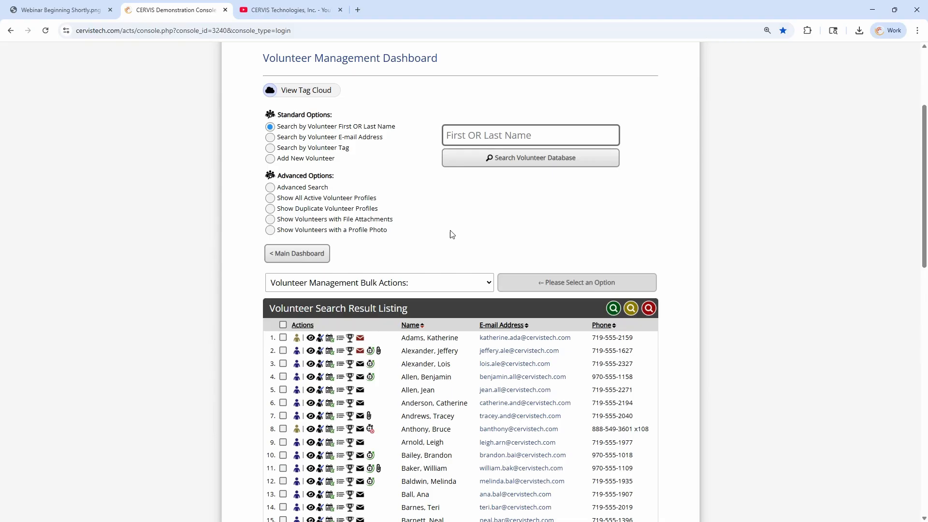
Step: Go through the Main Dashboard to the volunteer database and open the fifth volunteer's profile for editing at the CERVIS Start Date
{"action": "left_click", "coordinate": [297, 255]}
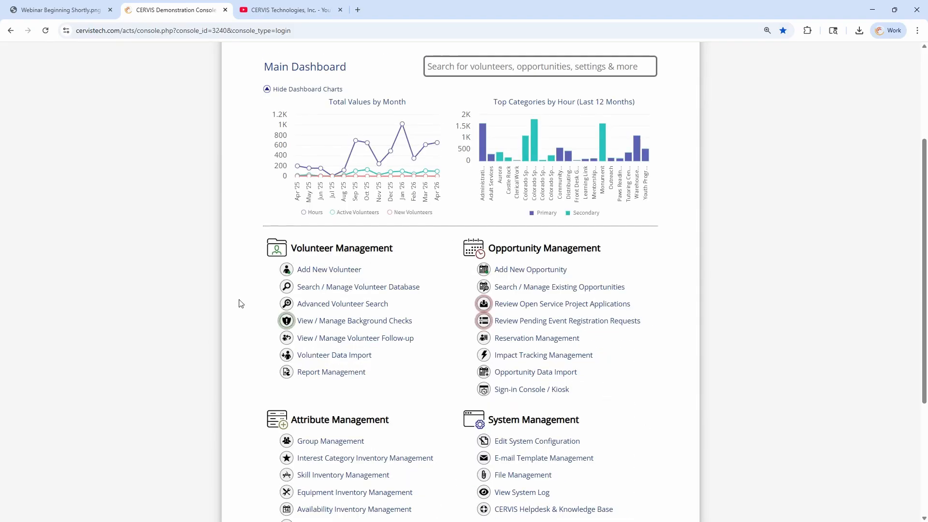
{"action": "scroll", "coordinate": [243, 304], "scroll_direction": "down", "scroll_amount": 4}
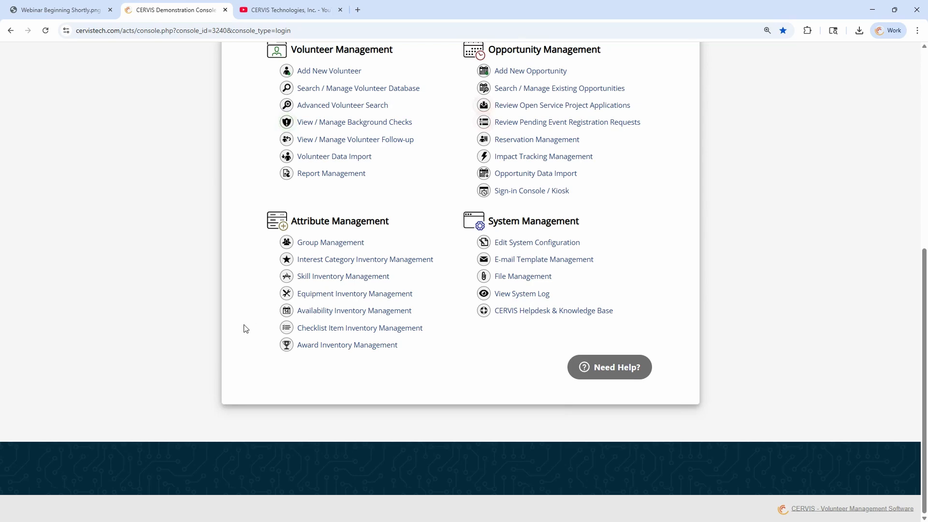
{"action": "scroll", "coordinate": [245, 328], "scroll_direction": "up", "scroll_amount": 2}
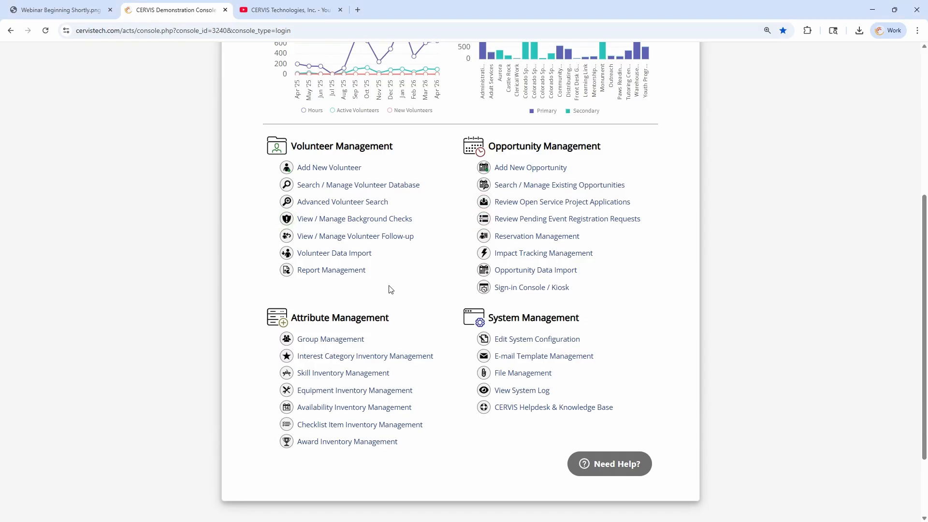
{"action": "left_click", "coordinate": [404, 185]}
{"action": "scroll", "coordinate": [435, 215], "scroll_direction": "down", "scroll_amount": 2}
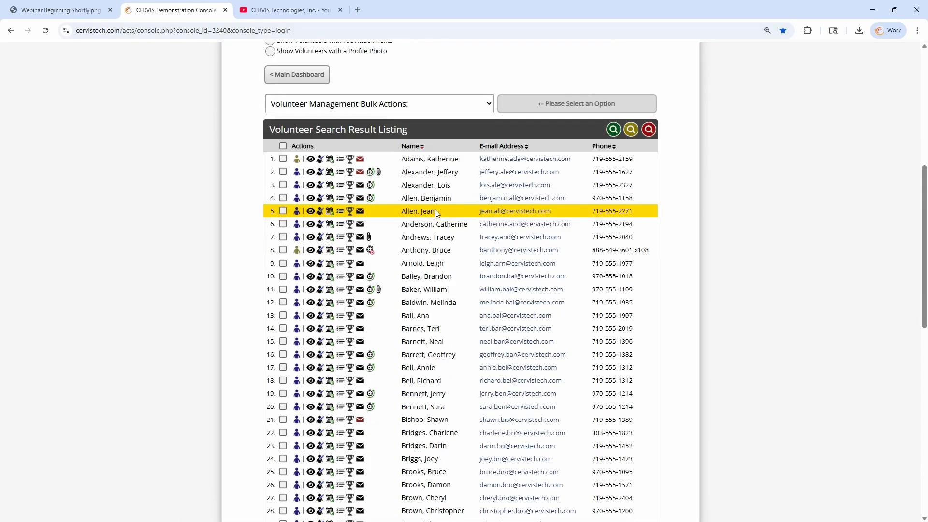
{"action": "left_click", "coordinate": [321, 214]}
{"action": "scroll", "coordinate": [411, 223], "scroll_direction": "down", "scroll_amount": 6}
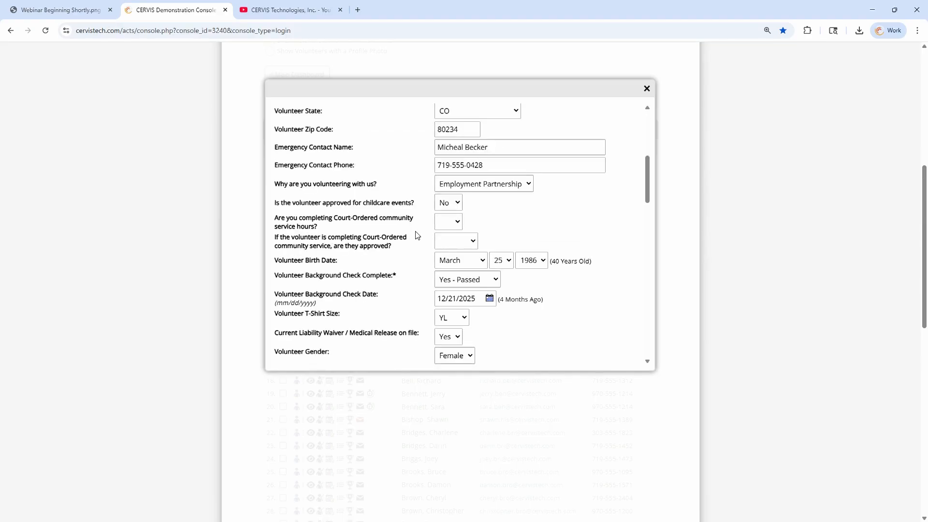
{"action": "scroll", "coordinate": [413, 228], "scroll_direction": "down", "scroll_amount": 10}
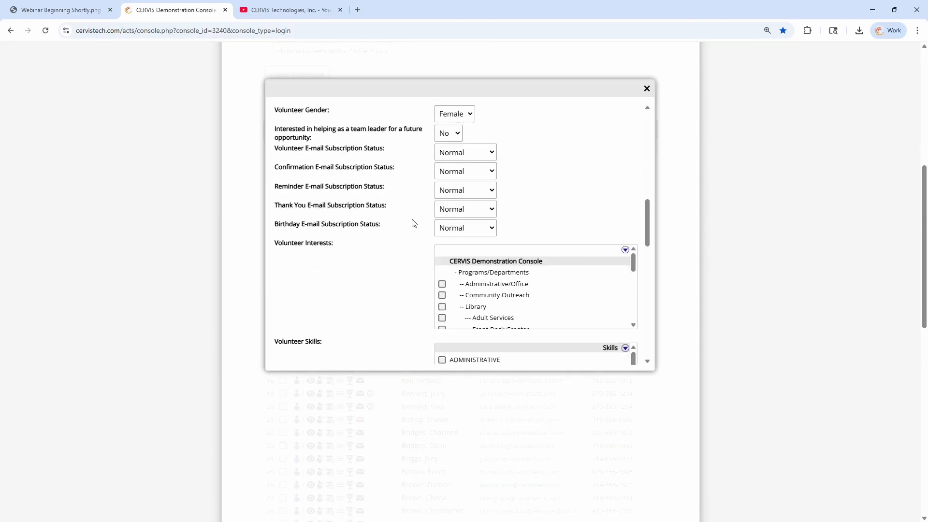
{"action": "scroll", "coordinate": [397, 227], "scroll_direction": "down", "scroll_amount": 1}
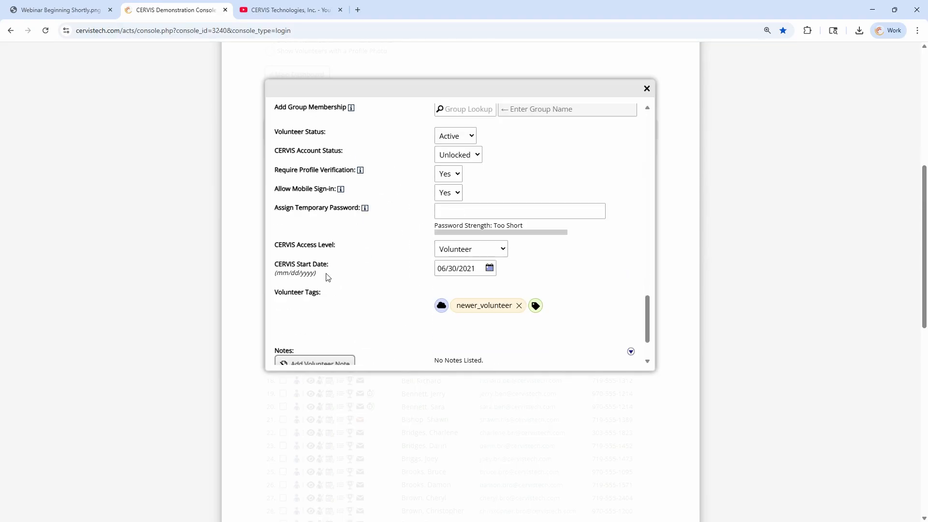
Step: Set the volunteer's CERVIS Start Date to 06/30/2018
{"action": "mouse_move", "coordinate": [326, 274]}
{"action": "left_mouse_down"}
{"action": "mouse_move", "coordinate": [282, 266]}
{"action": "mouse_move", "coordinate": [327, 266]}
{"action": "left_mouse_up"}
{"action": "left_click", "coordinate": [282, 266]}
{"action": "left_click", "coordinate": [345, 269]}
{"action": "left_click", "coordinate": [478, 269]}
{"action": "left_click", "coordinate": [568, 265]}
{"action": "left_click", "coordinate": [476, 272]}
{"action": "left_click", "coordinate": [489, 289]}
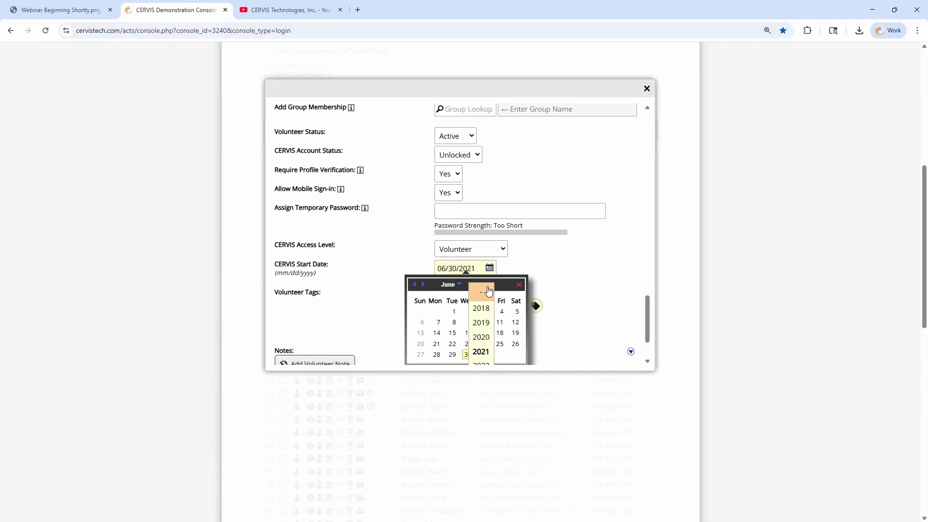
{"action": "left_click", "coordinate": [488, 309]}
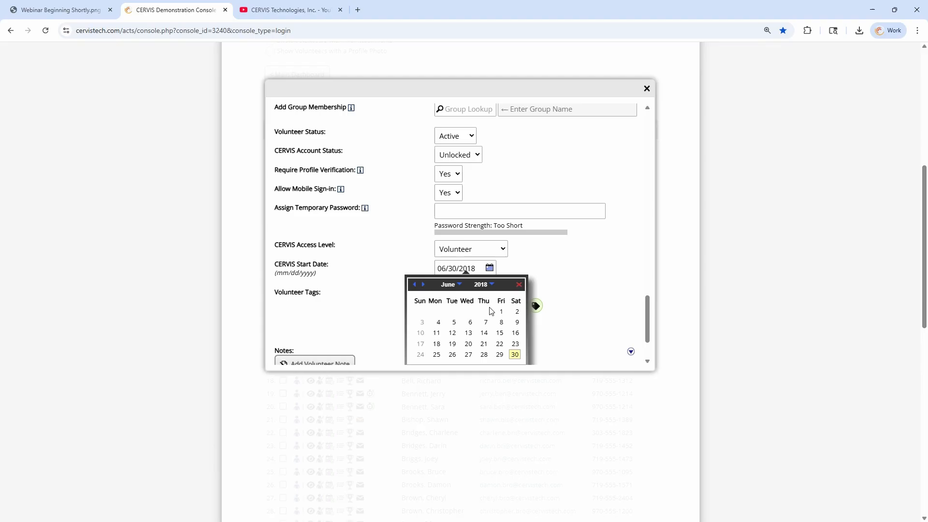
{"action": "left_click", "coordinate": [546, 259]}
Step: Close the volunteer profile without updating it and return to the Main Dashboard
{"action": "scroll", "coordinate": [380, 264], "scroll_direction": "down", "scroll_amount": 2}
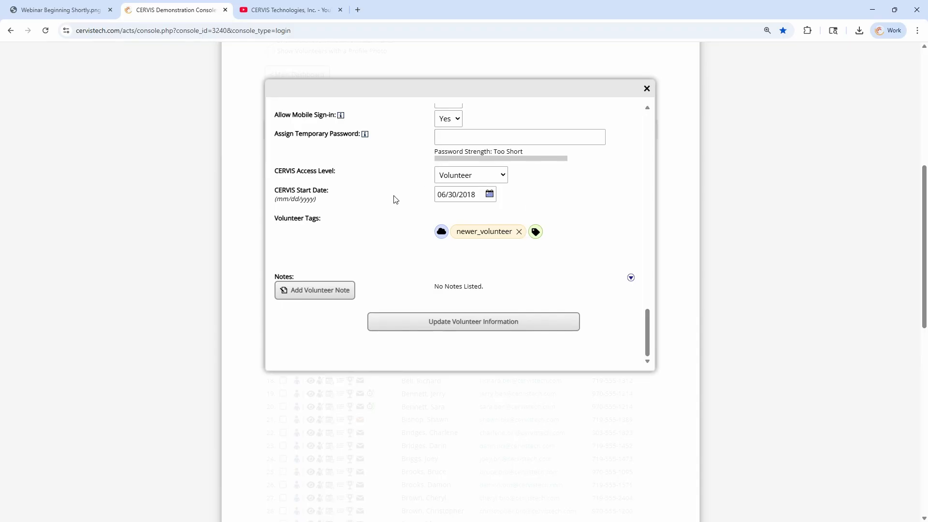
{"action": "left_click", "coordinate": [647, 89]}
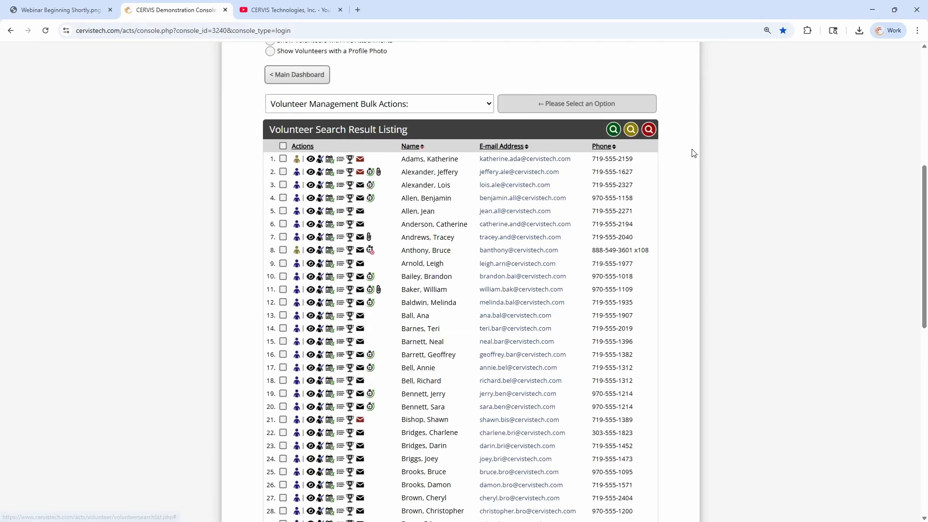
{"action": "scroll", "coordinate": [694, 151], "scroll_direction": "up", "scroll_amount": 3}
{"action": "left_click", "coordinate": [298, 220]}
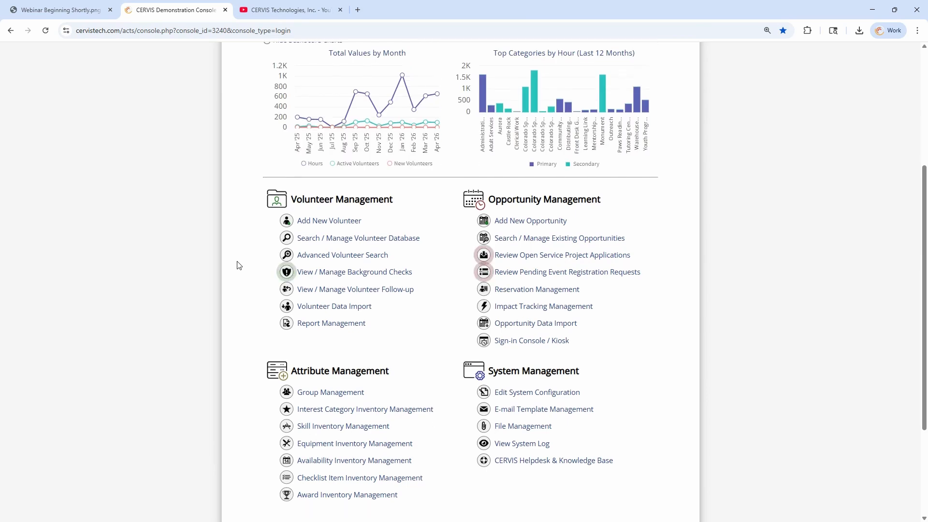
Step: Open the Award Inventory from the dashboard and examine the Yearly and Monthly Participation Milestones and their award processing option
{"action": "scroll", "coordinate": [280, 318], "scroll_direction": "down", "scroll_amount": 3}
{"action": "left_click", "coordinate": [323, 344]}
{"action": "scroll", "coordinate": [342, 327], "scroll_direction": "down", "scroll_amount": 3}
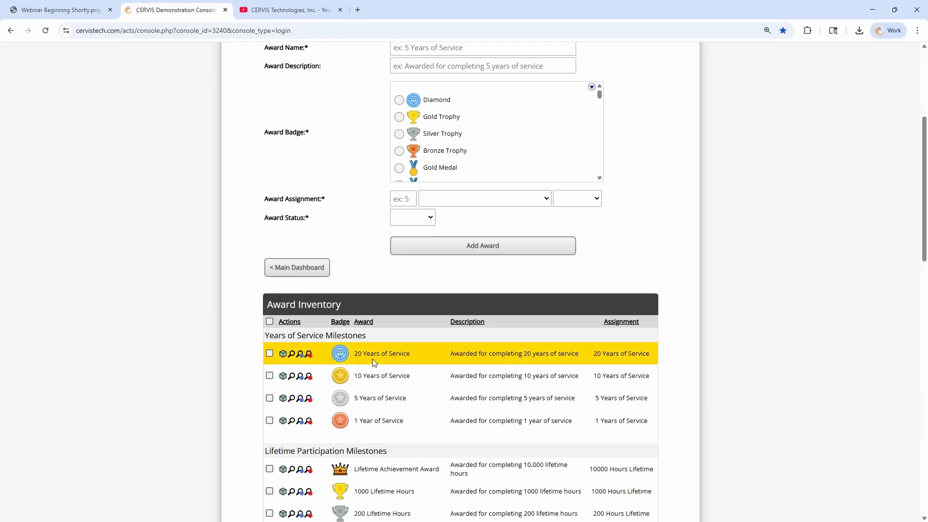
{"action": "scroll", "coordinate": [372, 359], "scroll_direction": "down", "scroll_amount": 2}
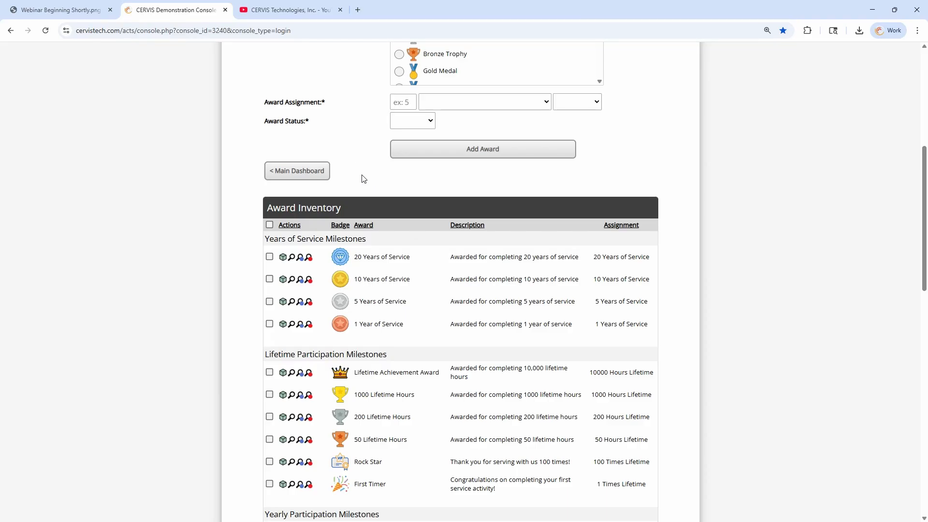
{"action": "scroll", "coordinate": [363, 164], "scroll_direction": "down", "scroll_amount": 8}
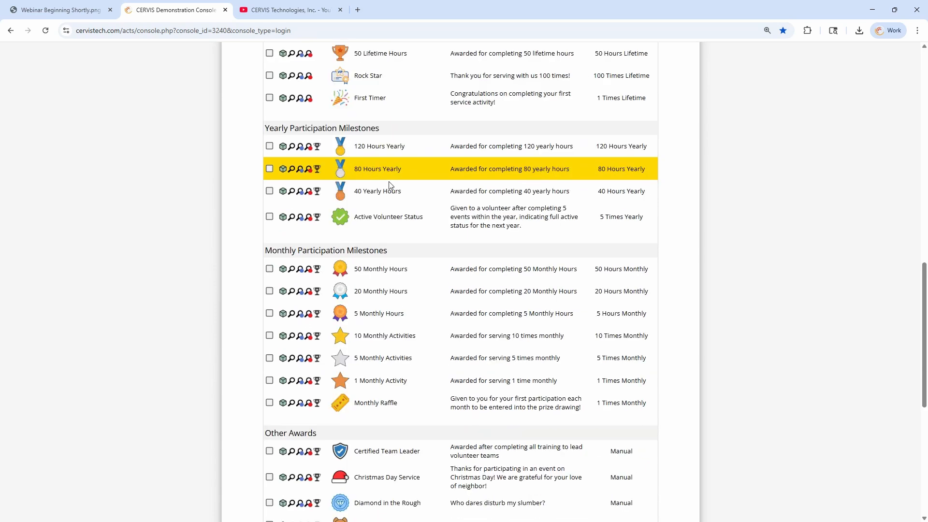
{"action": "left_click_drag", "start_coordinate": [370, 127], "coordinate": [282, 128]}
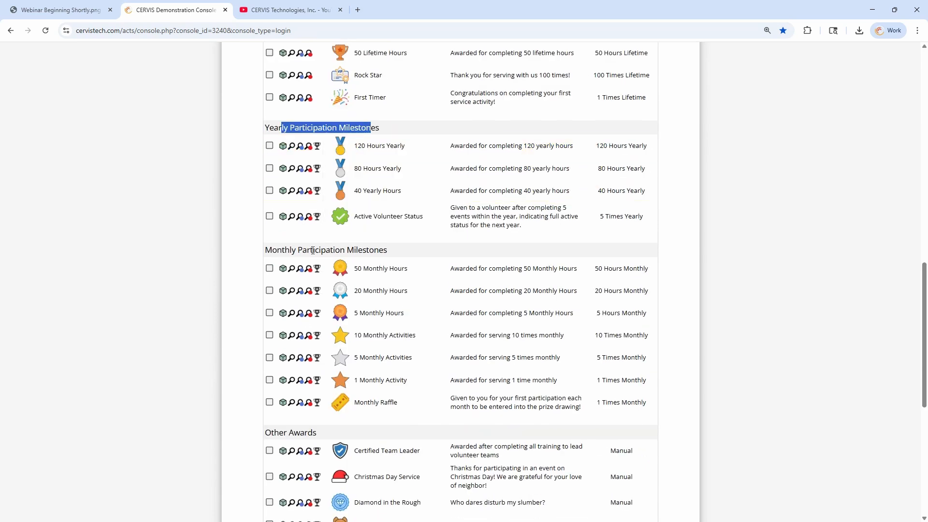
{"action": "left_click_drag", "start_coordinate": [290, 252], "coordinate": [366, 252]}
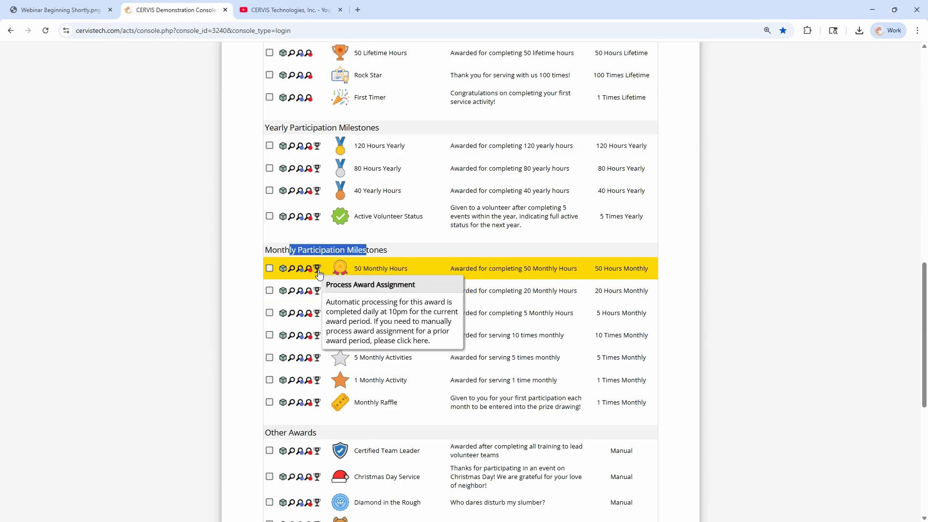
{"action": "left_click", "coordinate": [338, 250]}
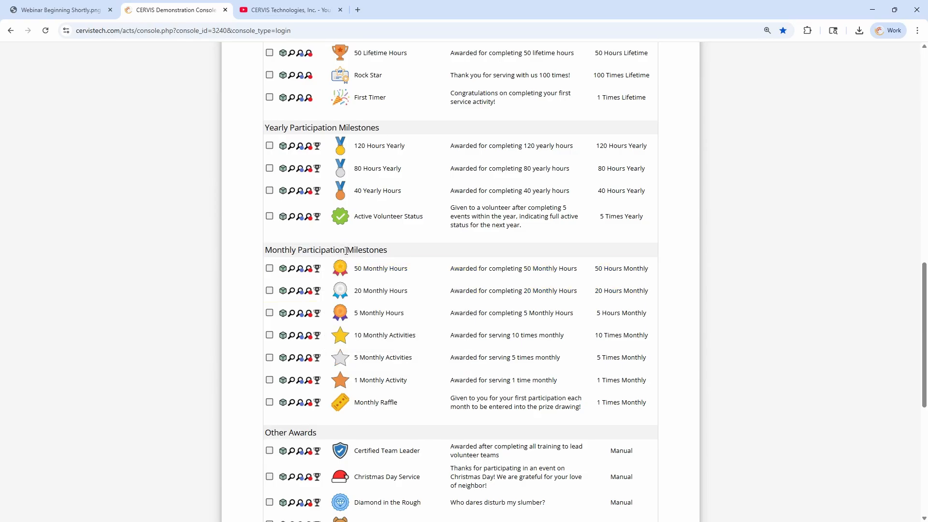
Step: Go back to the Lifetime Participation Milestones in the Award Inventory and examine the 50 Lifetime Hours award
{"action": "scroll", "coordinate": [347, 251], "scroll_direction": "up", "scroll_amount": 6}
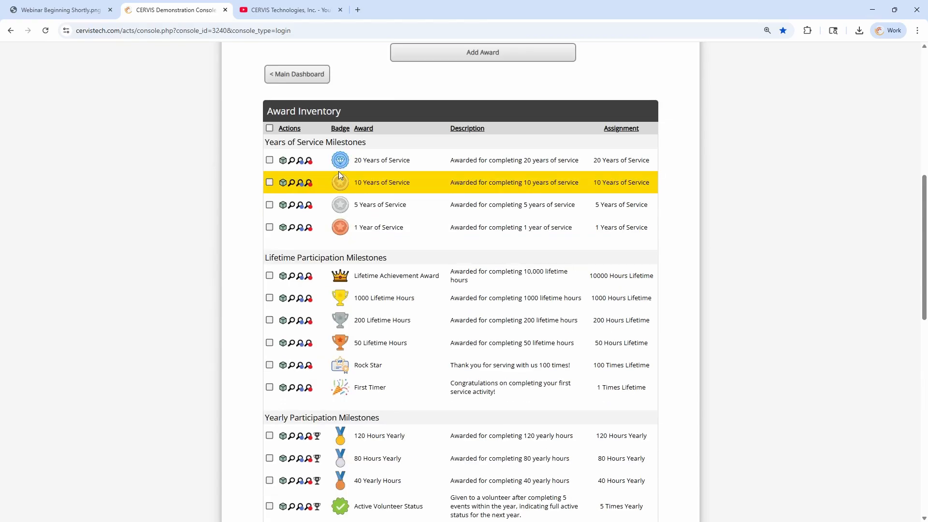
{"action": "scroll", "coordinate": [368, 353], "scroll_direction": "down", "scroll_amount": 1}
{"action": "left_click_drag", "start_coordinate": [357, 294], "coordinate": [416, 296]}
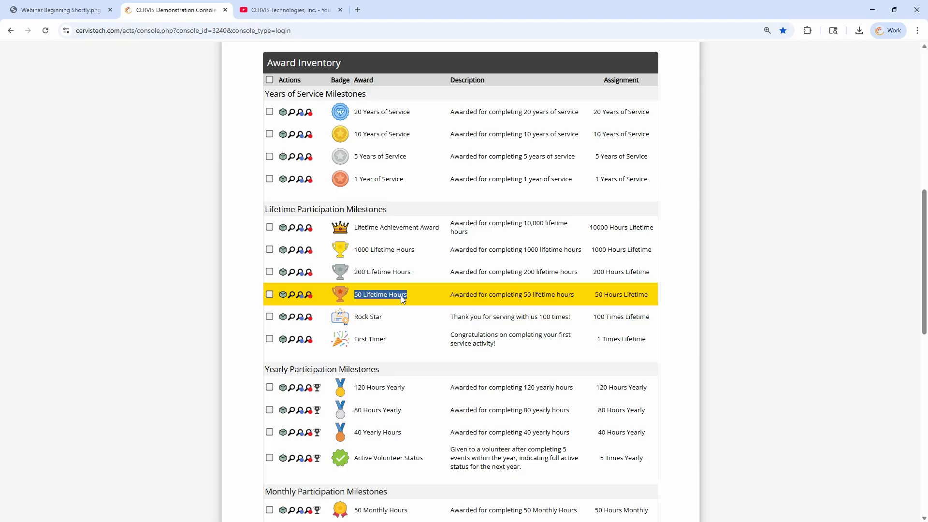
{"action": "left_click", "coordinate": [400, 297]}
{"action": "left_click", "coordinate": [402, 294]}
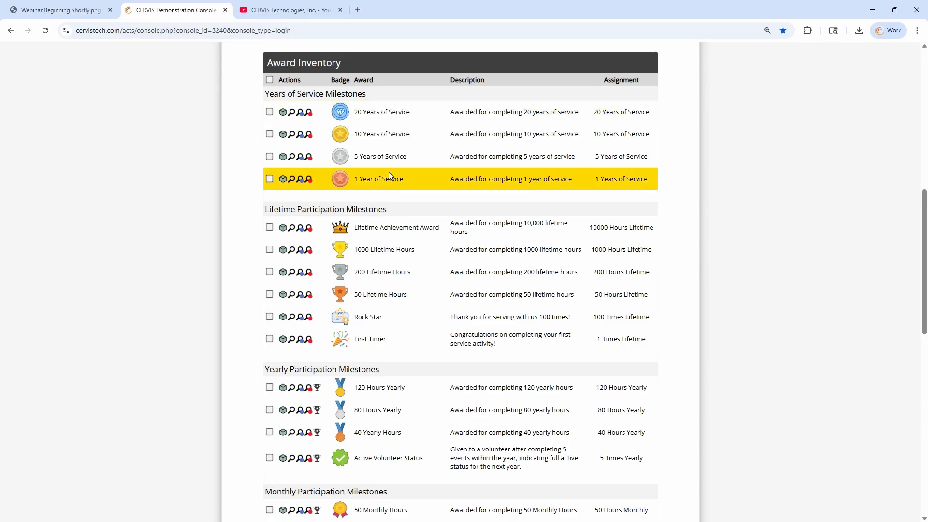
Step: Examine the manually assigned Other Awards, highlighting Christmas Day Service, and return to the Main Dashboard
{"action": "scroll", "coordinate": [391, 344], "scroll_direction": "down", "scroll_amount": 15}
{"action": "scroll", "coordinate": [409, 315], "scroll_direction": "up", "scroll_amount": 2}
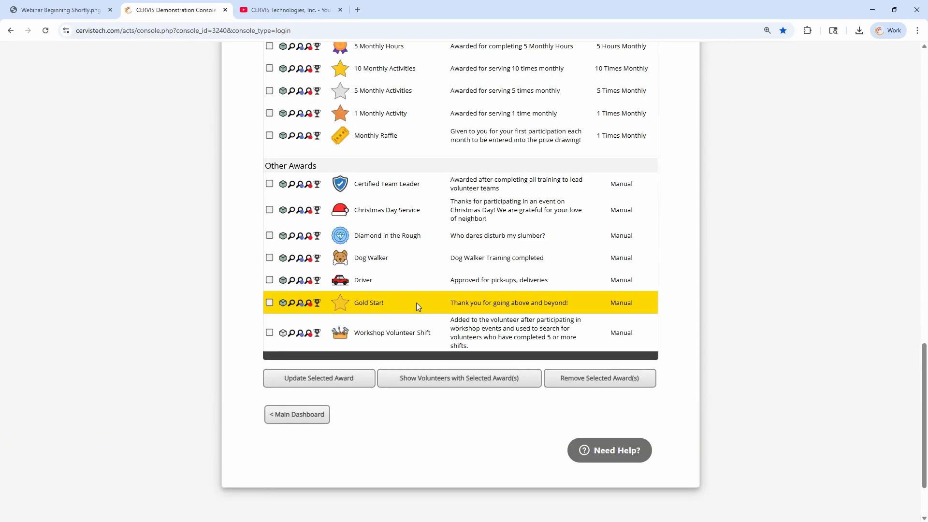
{"action": "scroll", "coordinate": [416, 302], "scroll_direction": "up", "scroll_amount": 2}
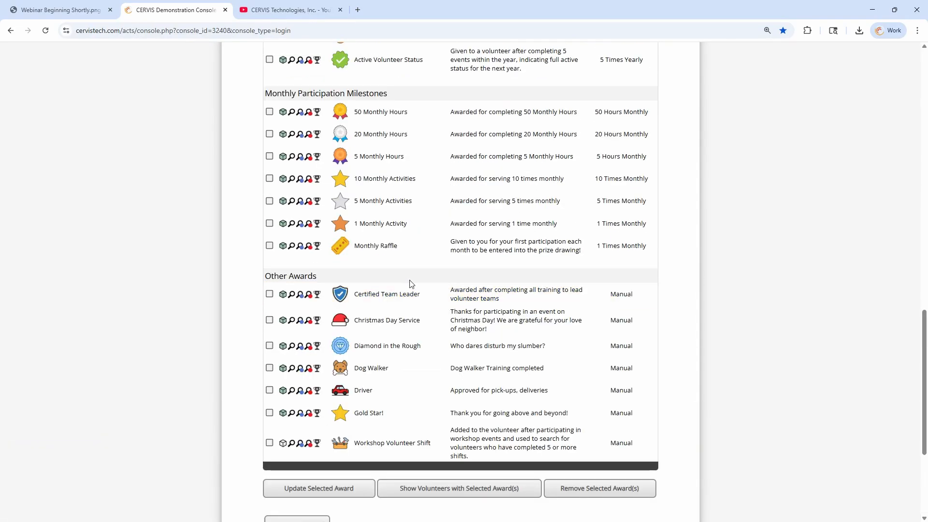
{"action": "left_click_drag", "start_coordinate": [352, 321], "coordinate": [428, 326]}
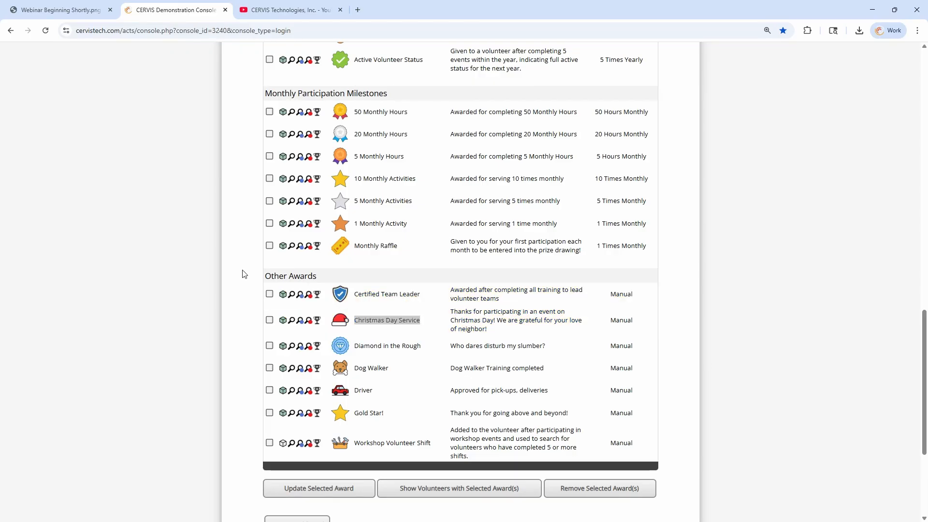
{"action": "scroll", "coordinate": [243, 274], "scroll_direction": "up", "scroll_amount": 6}
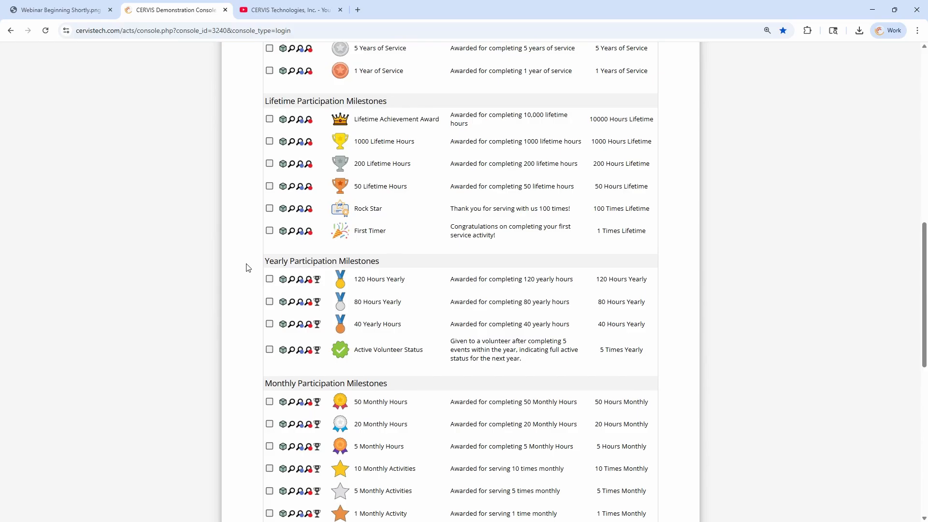
{"action": "scroll", "coordinate": [248, 268], "scroll_direction": "up", "scroll_amount": 2}
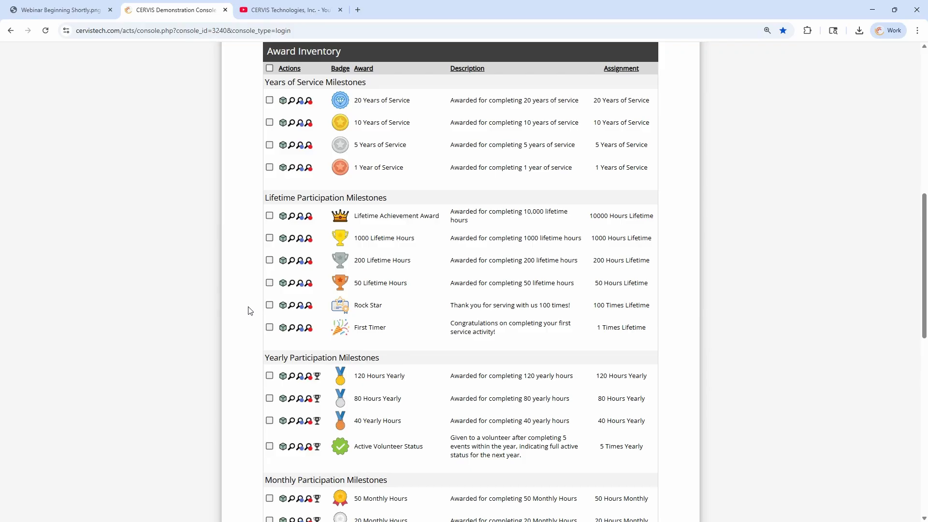
{"action": "scroll", "coordinate": [251, 307], "scroll_direction": "up", "scroll_amount": 1}
{"action": "scroll", "coordinate": [250, 308], "scroll_direction": "up", "scroll_amount": 3}
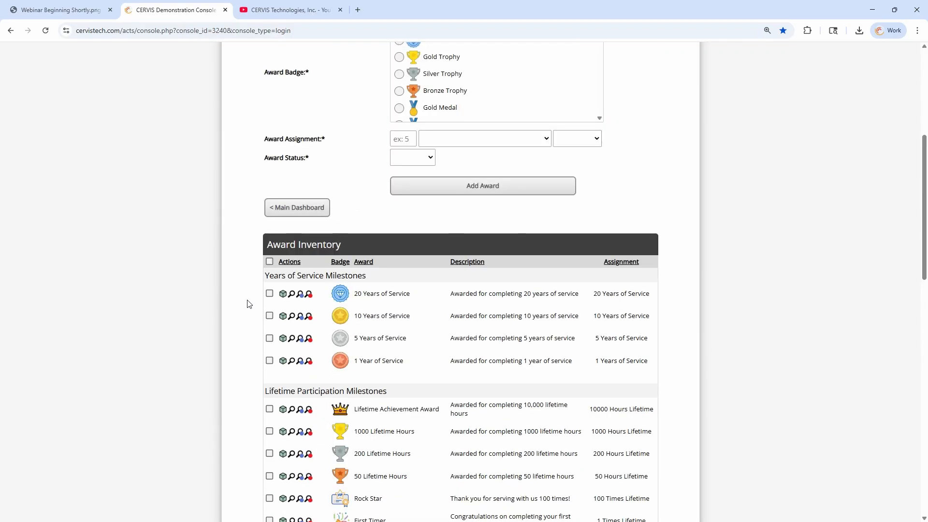
{"action": "left_click", "coordinate": [323, 214]}
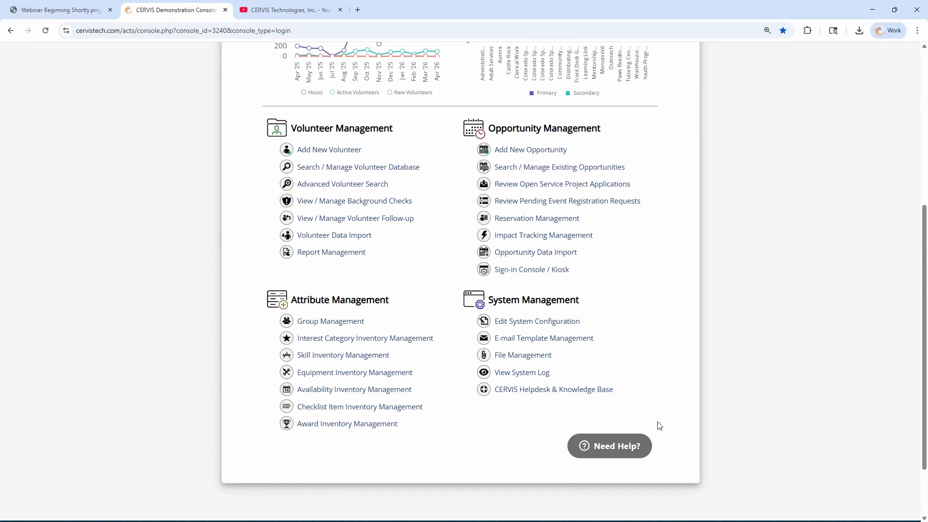
Step: Search the CERVIS Customer Support help for "awards", view the Priority Email Support contact form, and minimize the help widget
{"action": "left_click", "coordinate": [632, 447]}
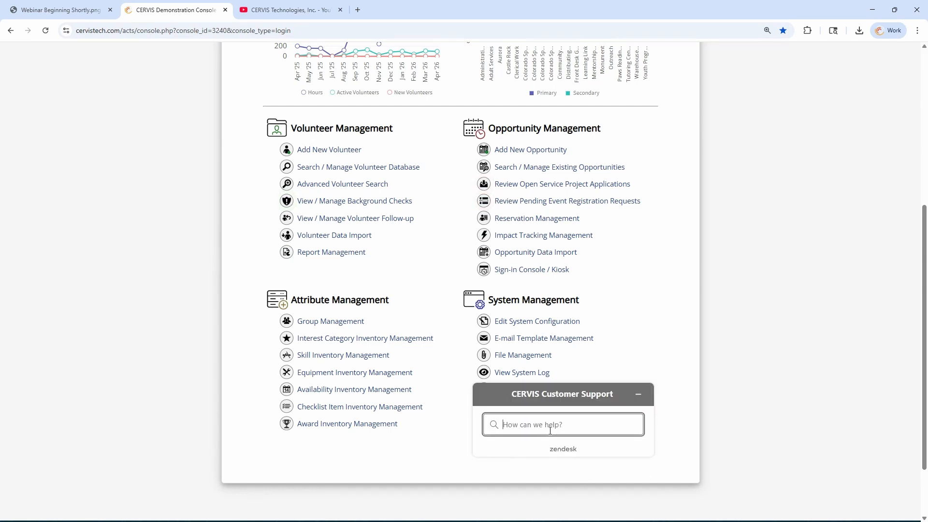
{"action": "type", "text": "awards"}
{"action": "key", "text": "Return"}
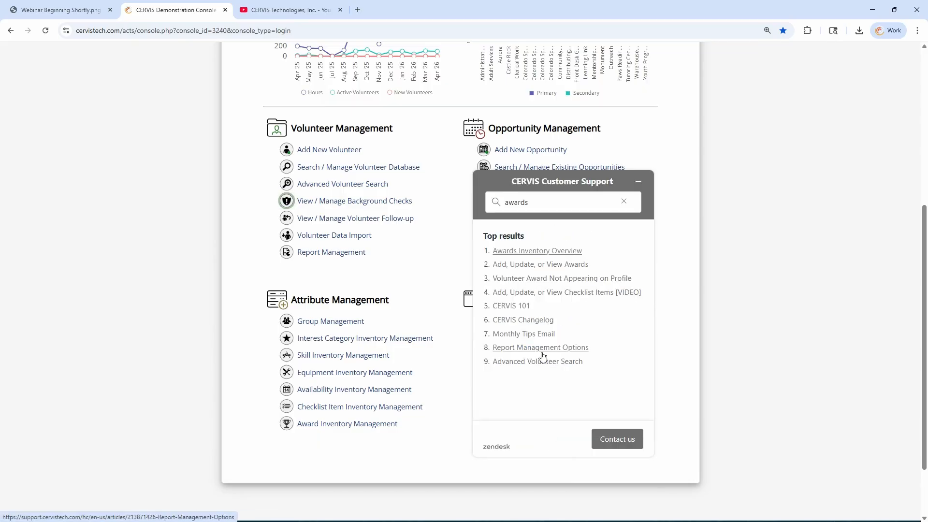
{"action": "left_click", "coordinate": [627, 439]}
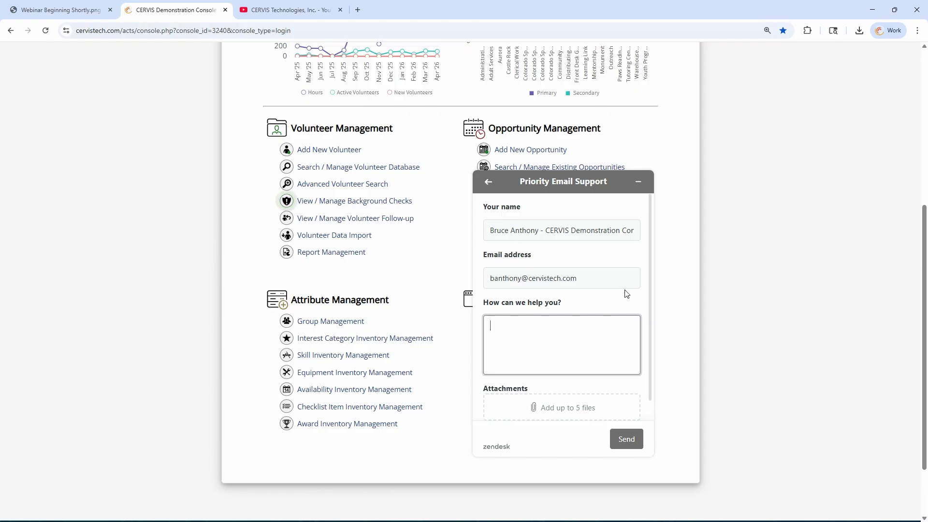
{"action": "left_click", "coordinate": [639, 183]}
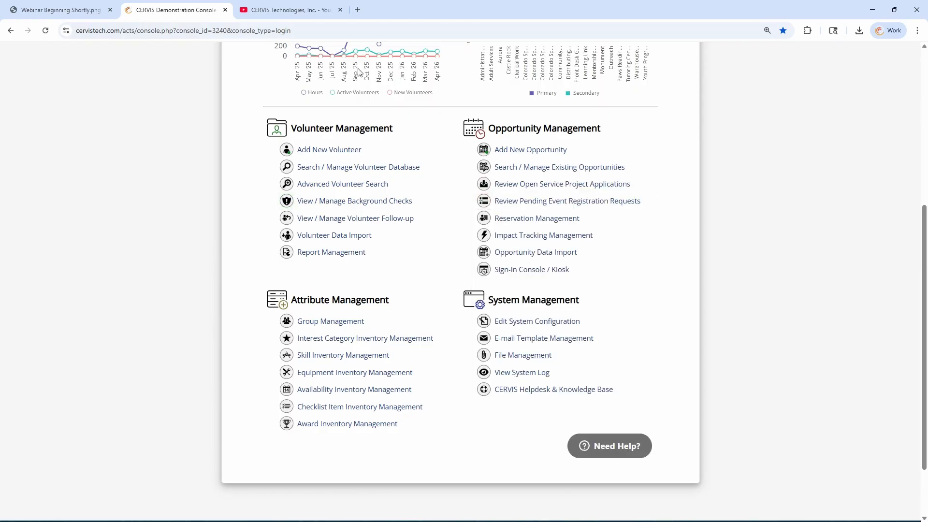
Step: Switch to the CERVIS Technologies YouTube channel, look through its videos, open the channel home and pause the featured CERVIS 101 video
{"action": "left_click", "coordinate": [286, 14]}
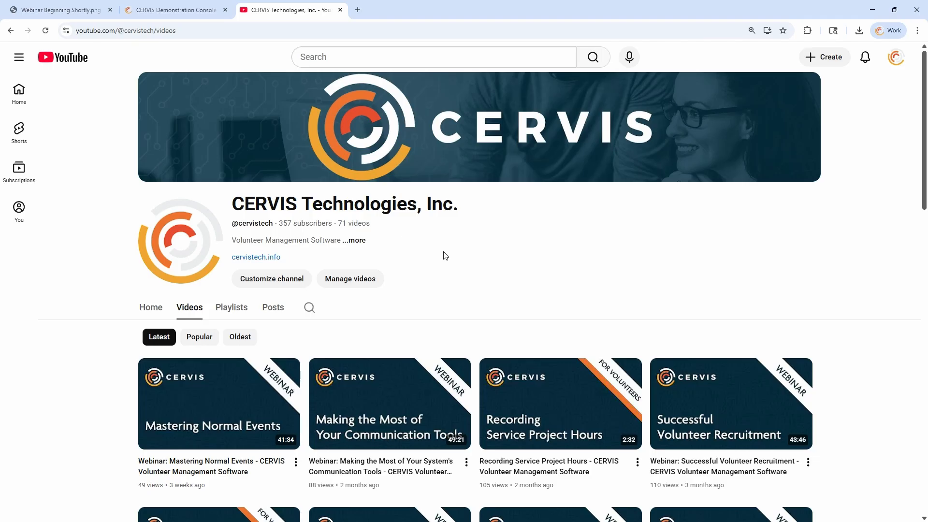
{"action": "scroll", "coordinate": [443, 257], "scroll_direction": "down", "scroll_amount": 4}
{"action": "scroll", "coordinate": [305, 277], "scroll_direction": "up", "scroll_amount": 4}
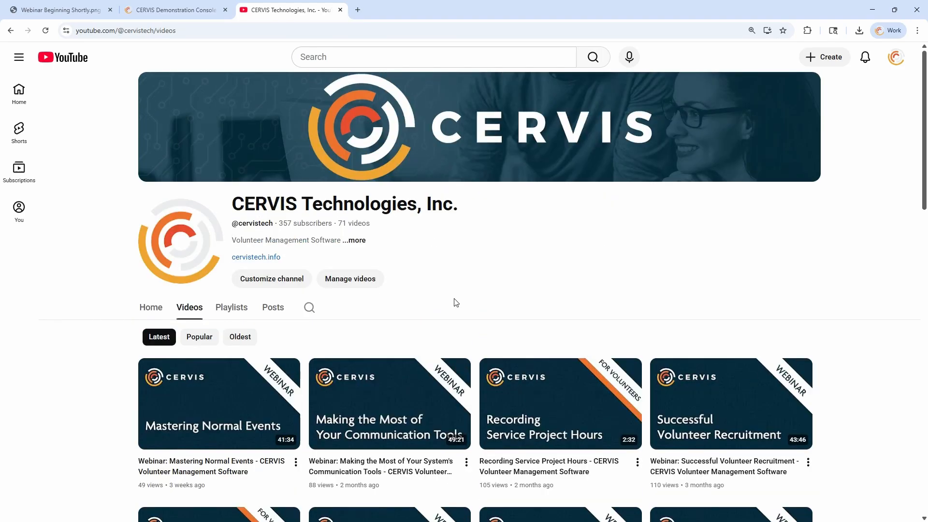
{"action": "left_click", "coordinate": [152, 310]}
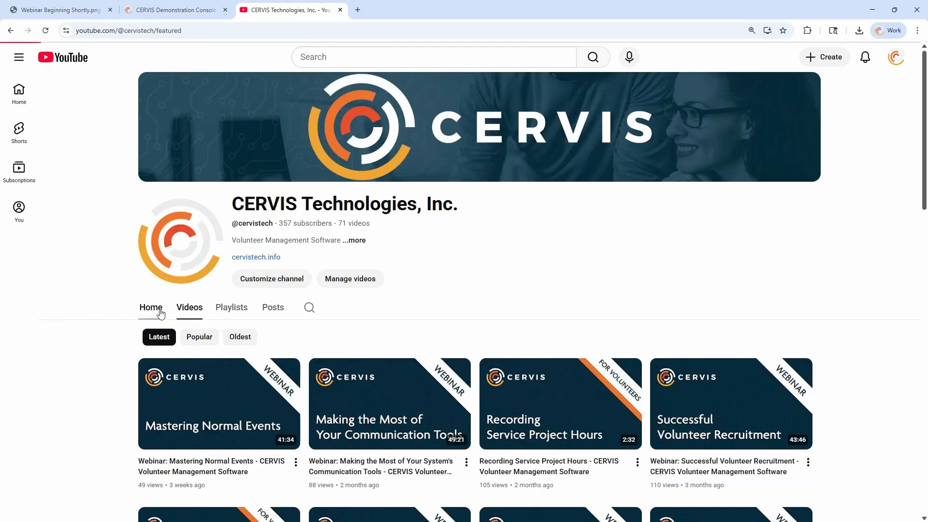
{"action": "left_click", "coordinate": [154, 445]}
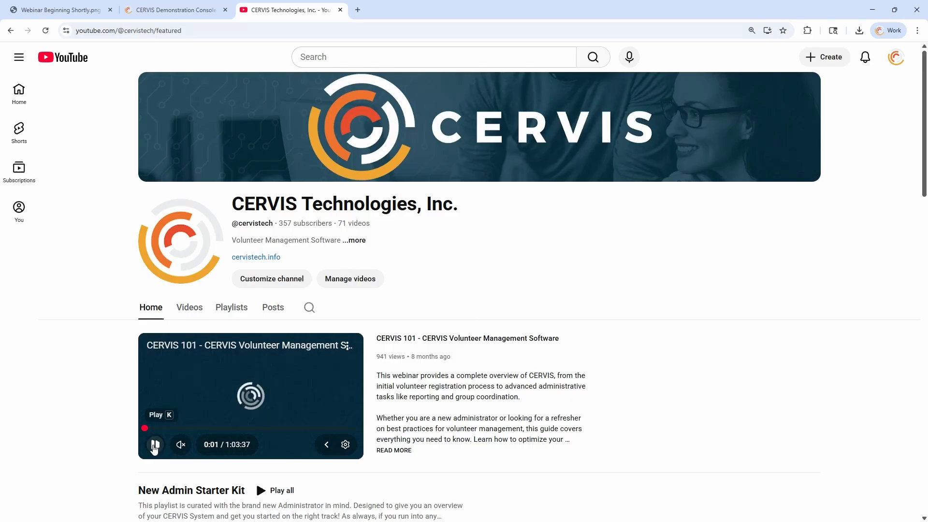